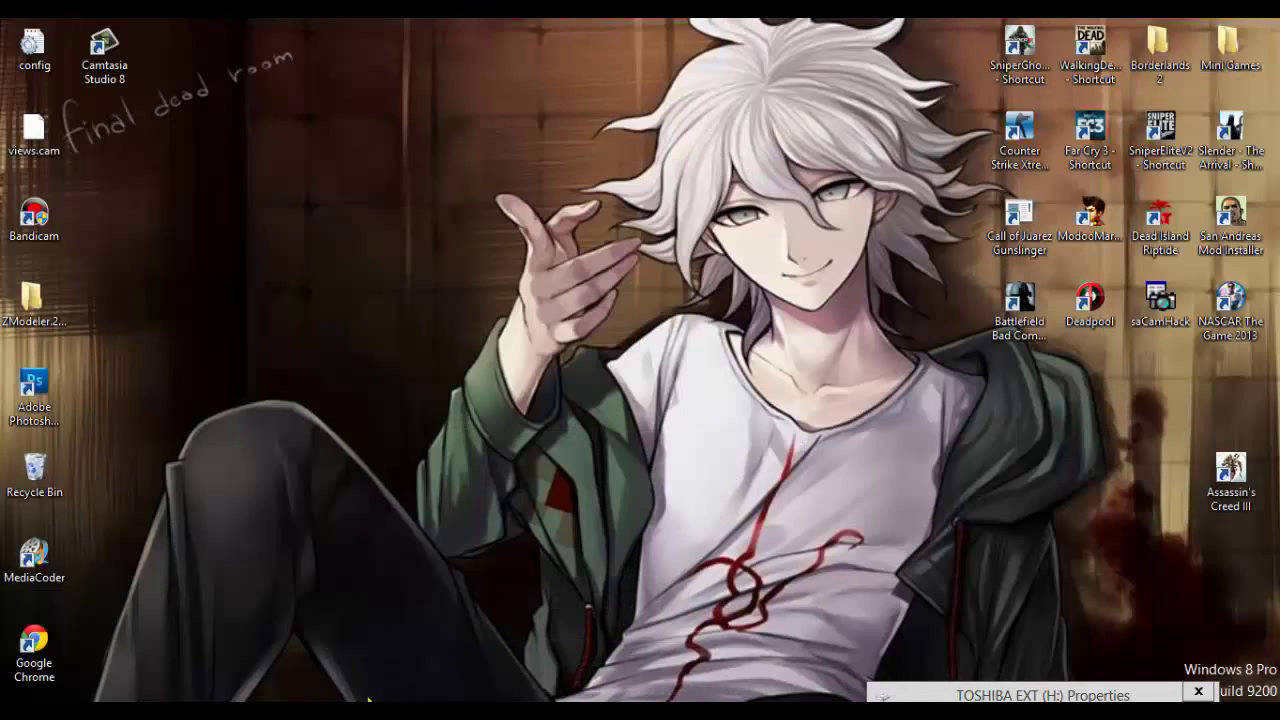
- Close the TOSHIBA EXT (H:) Properties window and launch Adobe Photoshop CS5 from the desktop
drag(919, 697, 625, 309)
click(906, 305)
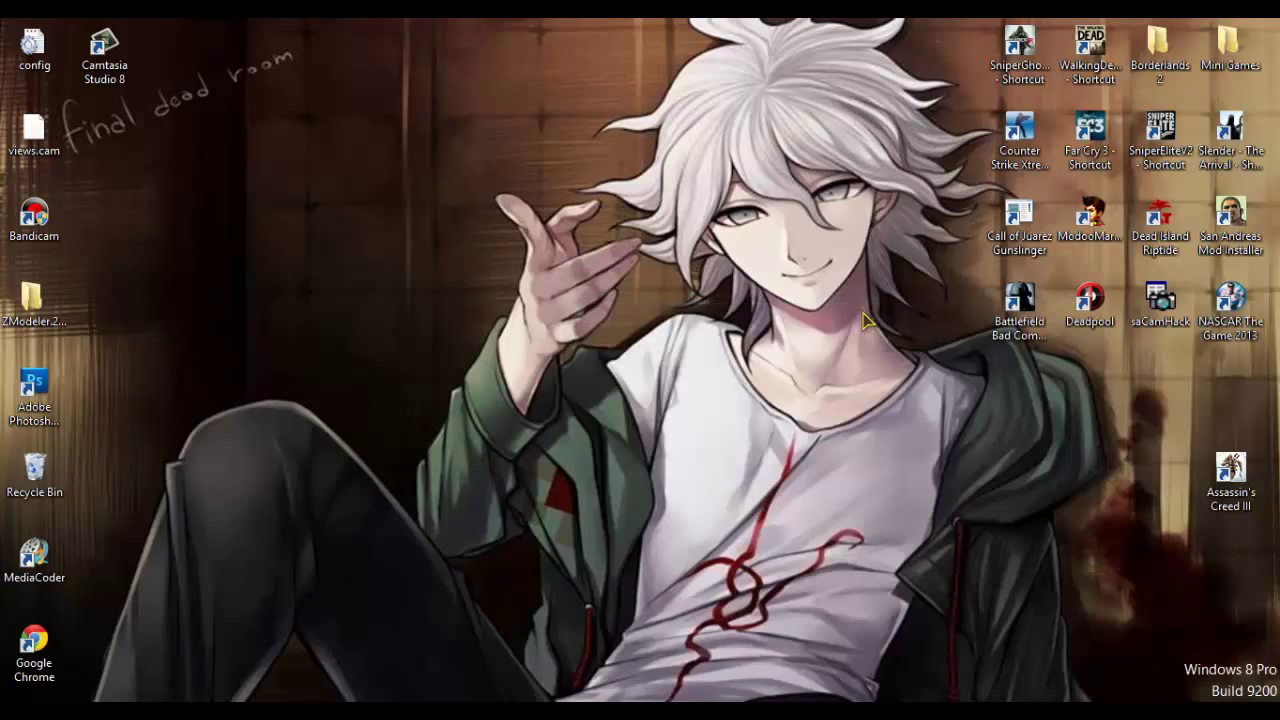
double_click(34, 395)
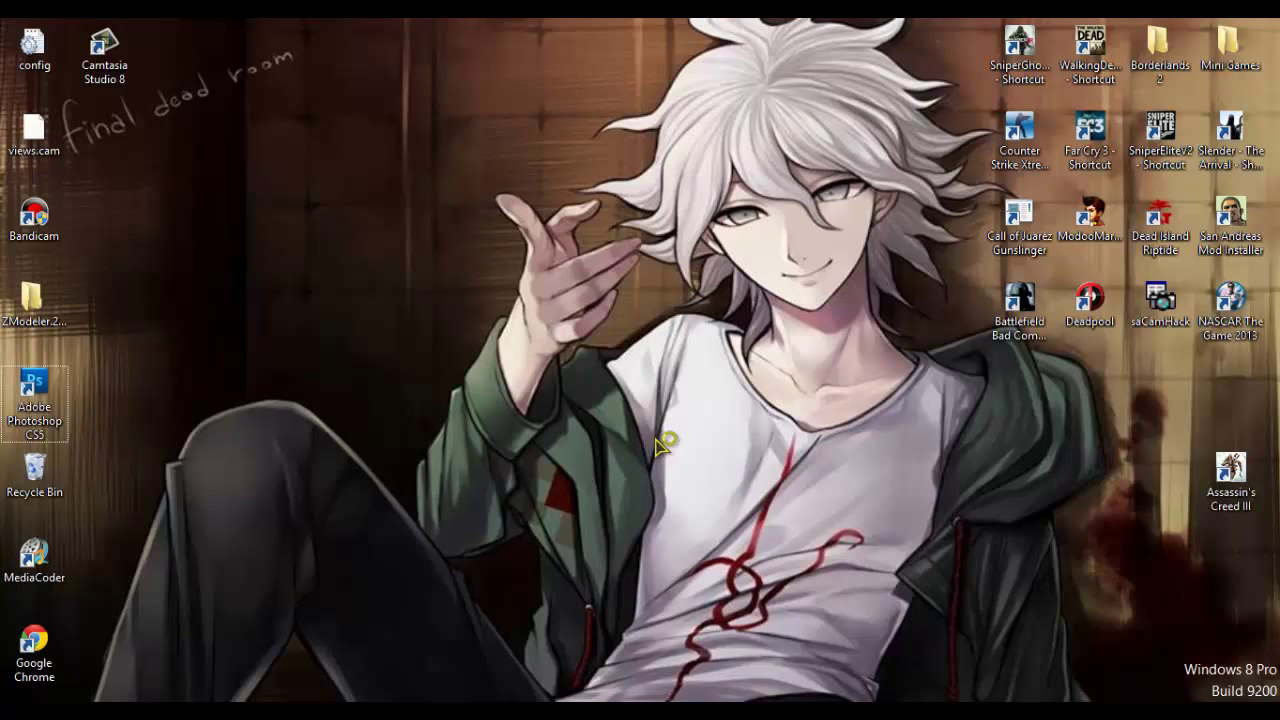
- Create a new text document on the desktop and keep its default name
right_click(819, 380)
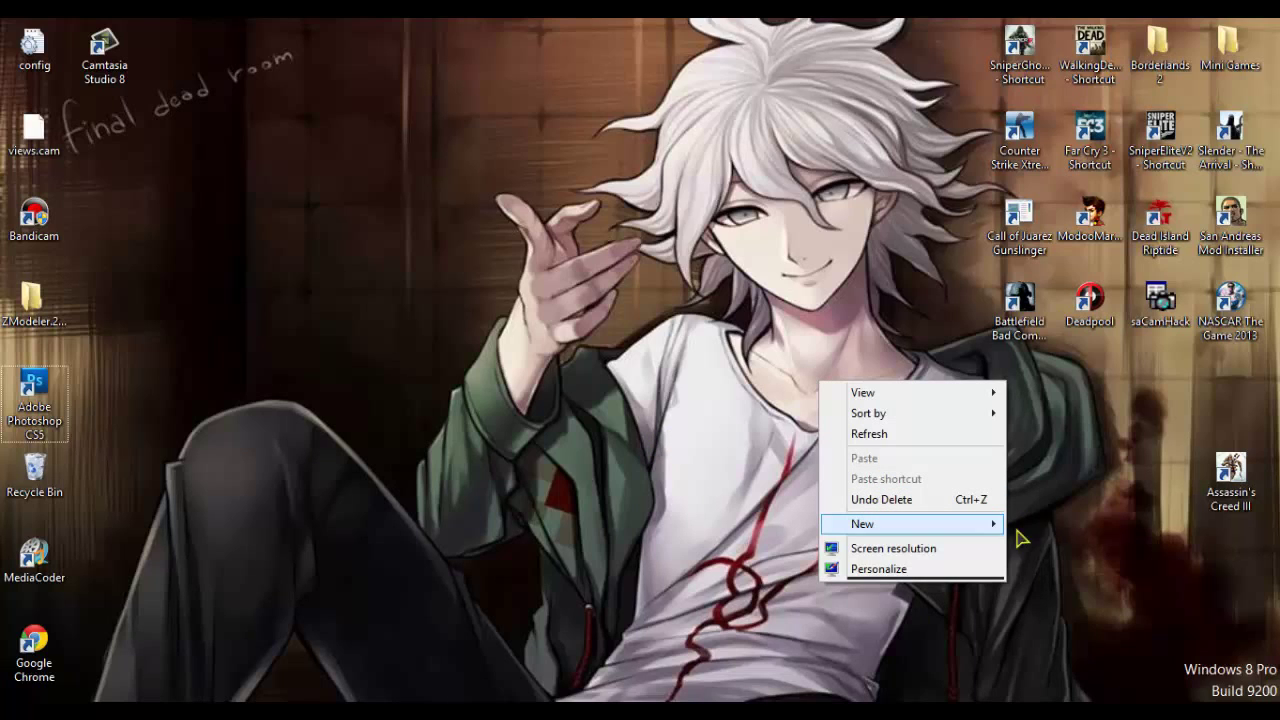
mouse_move(995, 524)
click(1073, 675)
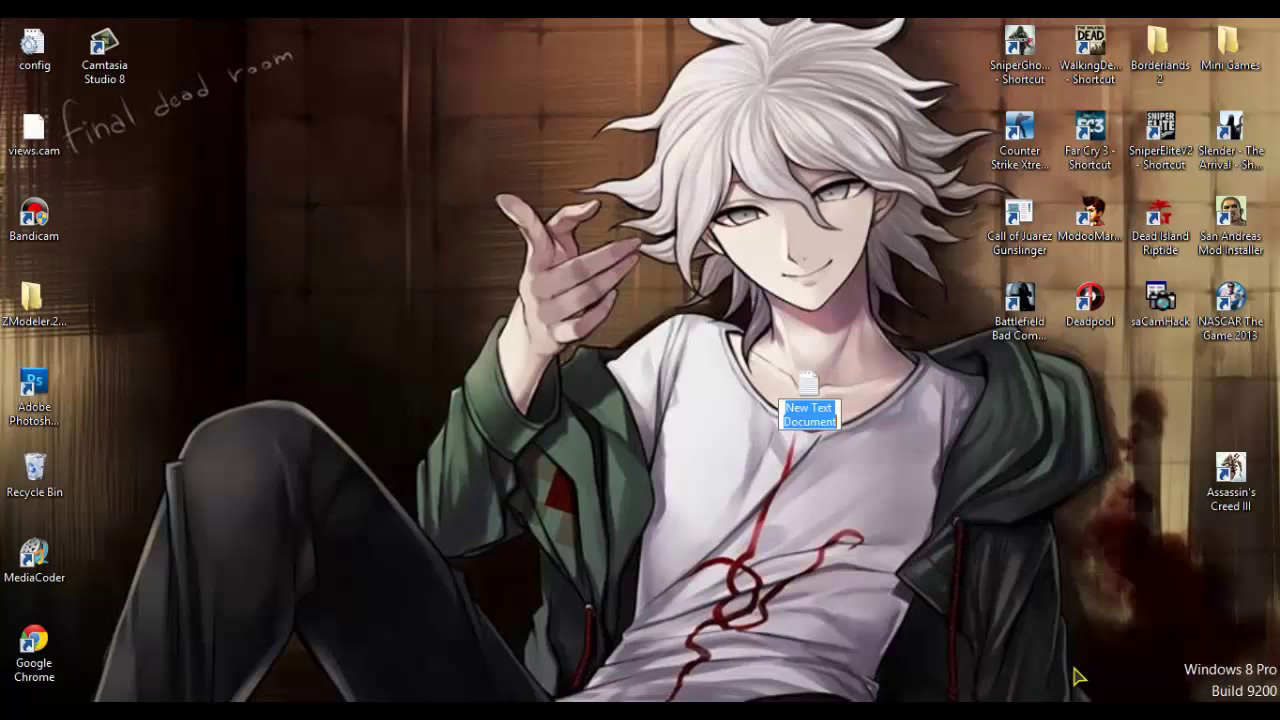
key(Return)
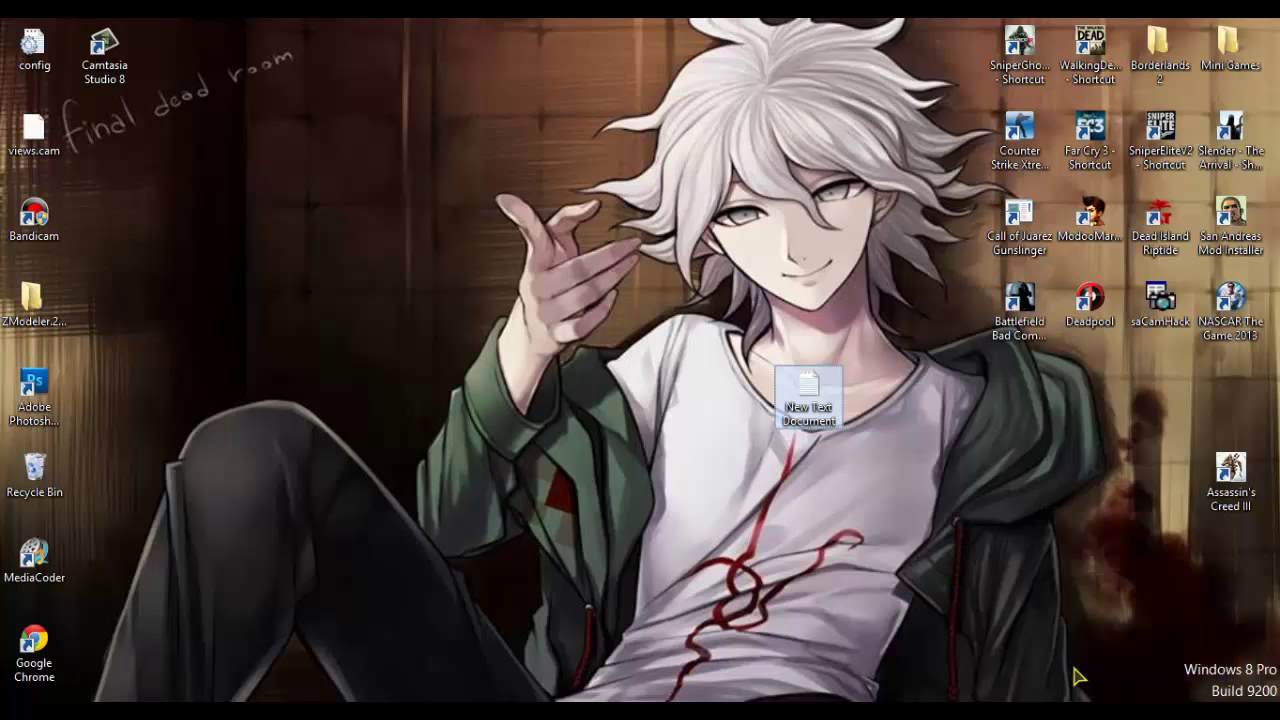
- Write "Bentar, Loading :)" in the new text document and close it without saving
double_click(800, 400)
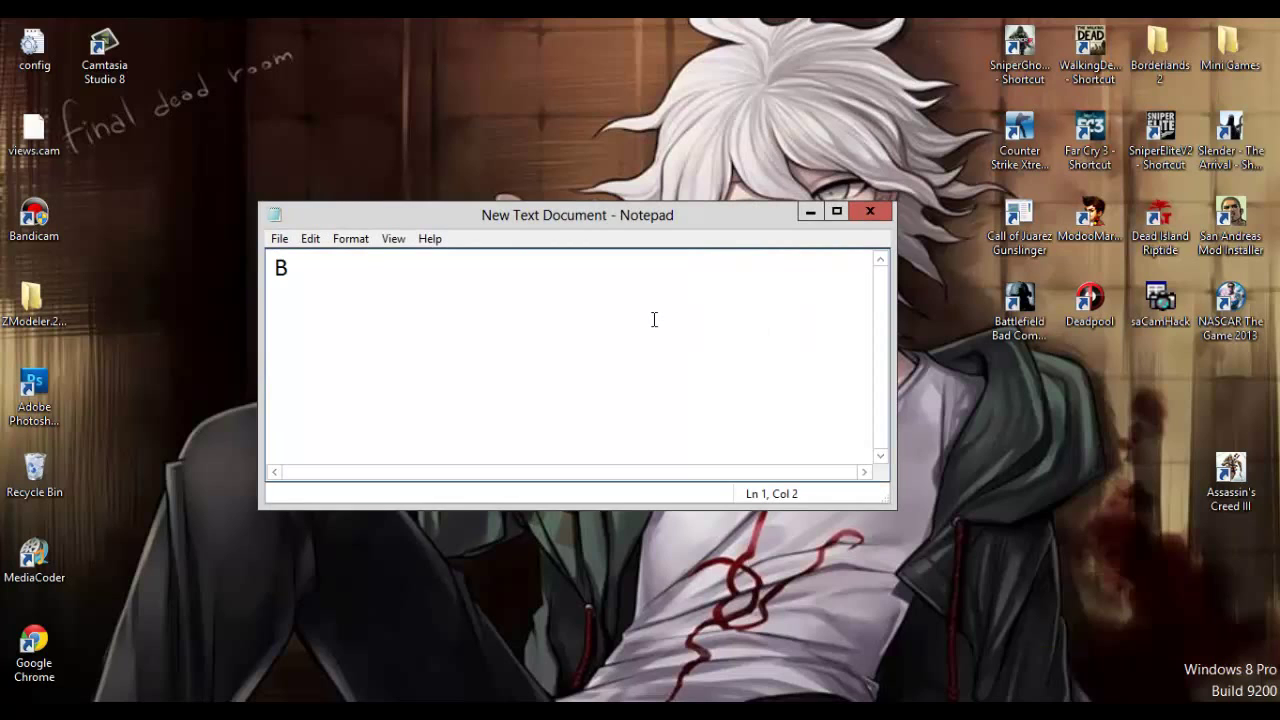
text(Bentar, Loading :))
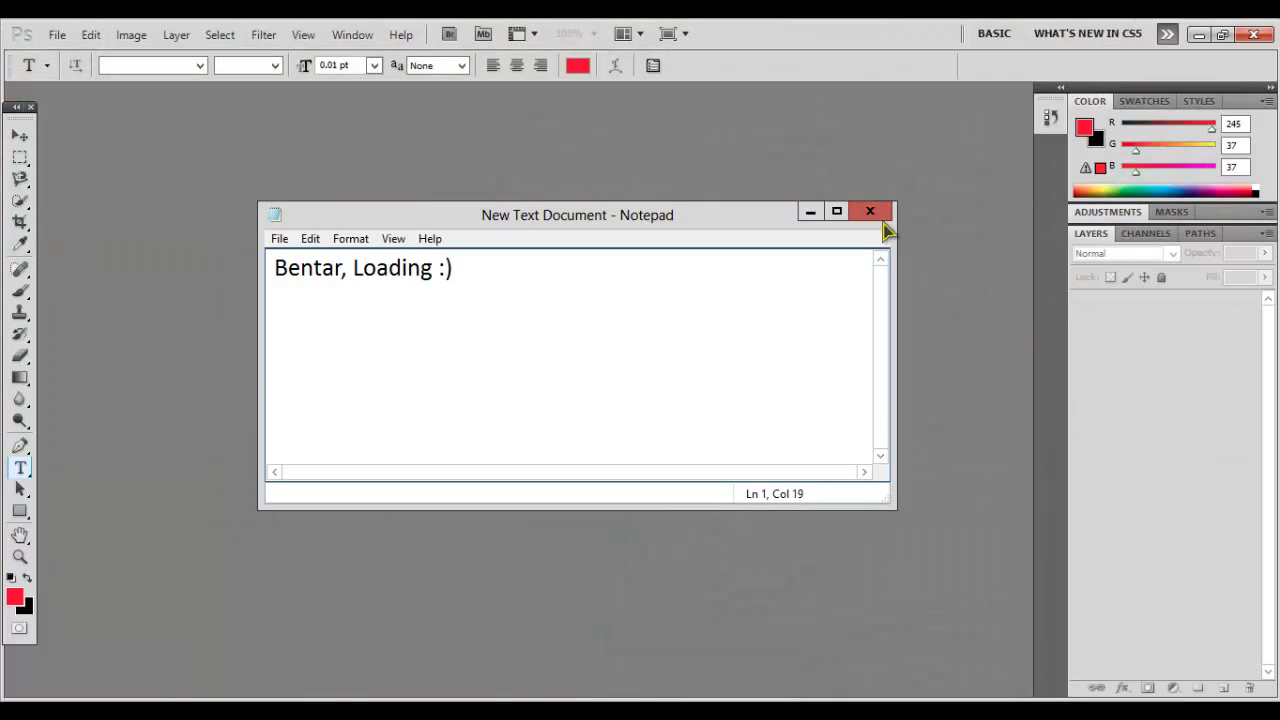
click(870, 211)
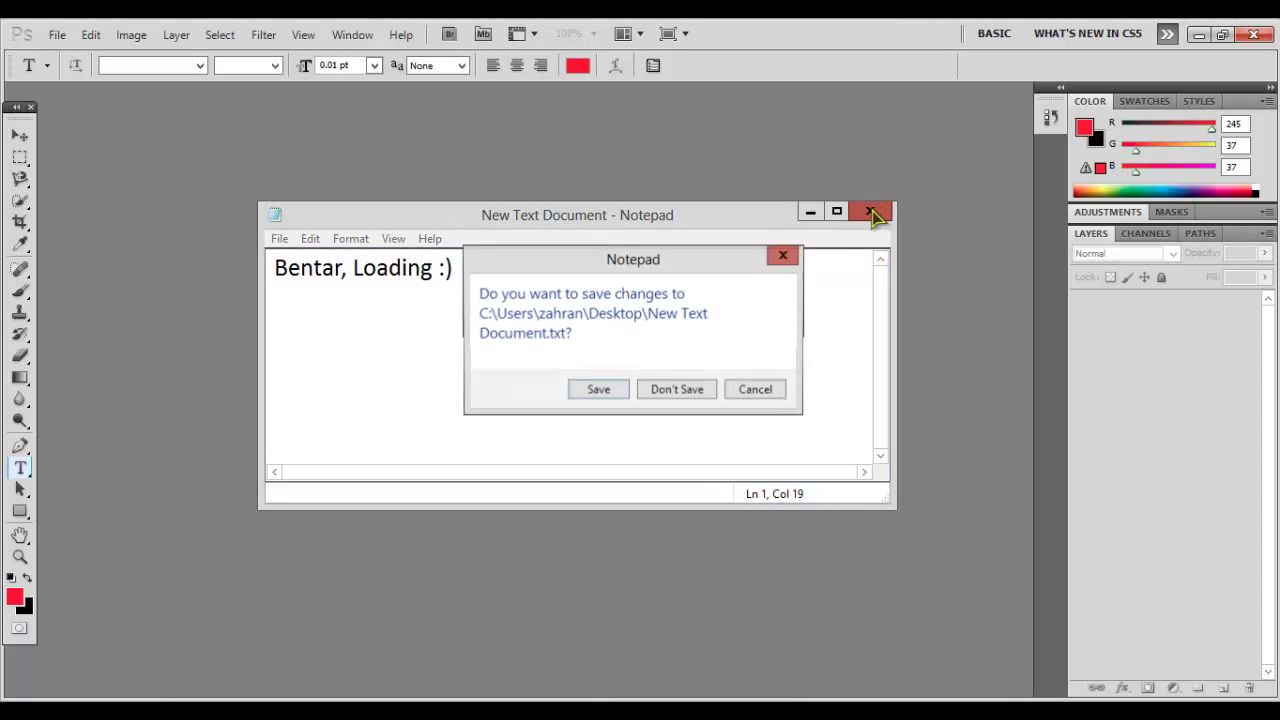
click(692, 388)
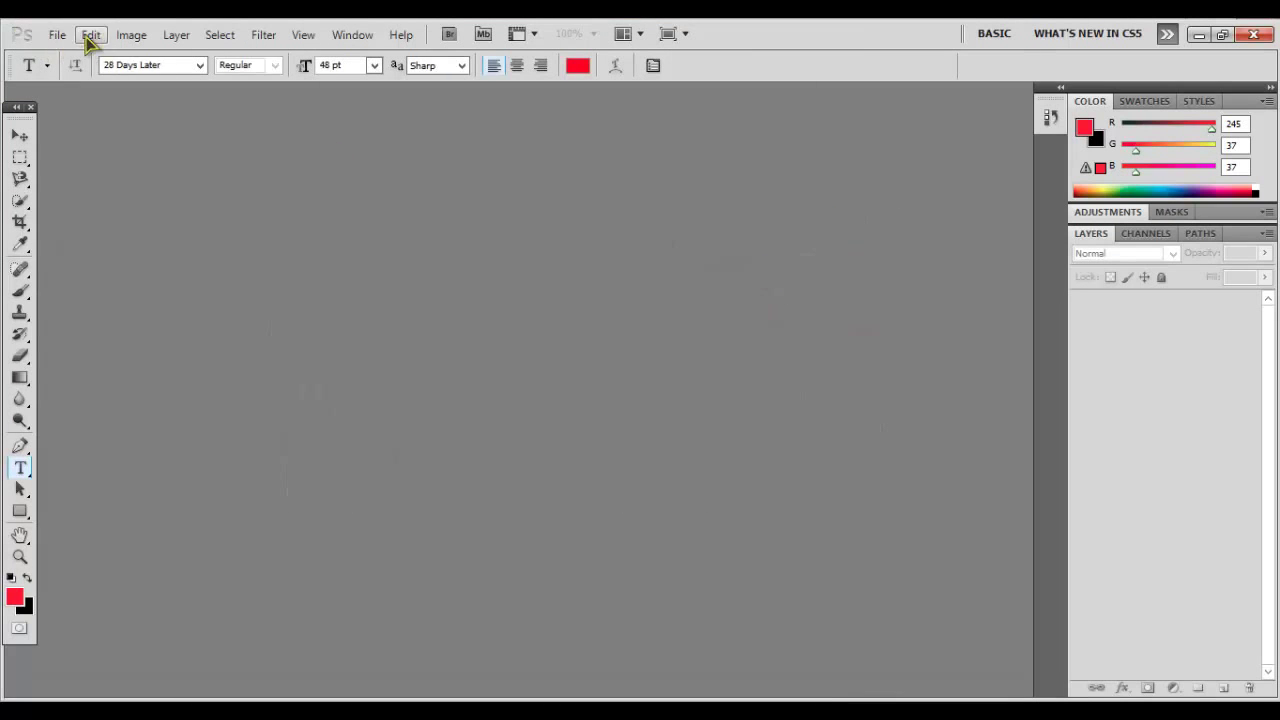
- Create a new 850 × 315 pixel document with a white background named "Random Design N7F.Blogspot.com"
click(57, 34)
click(72, 56)
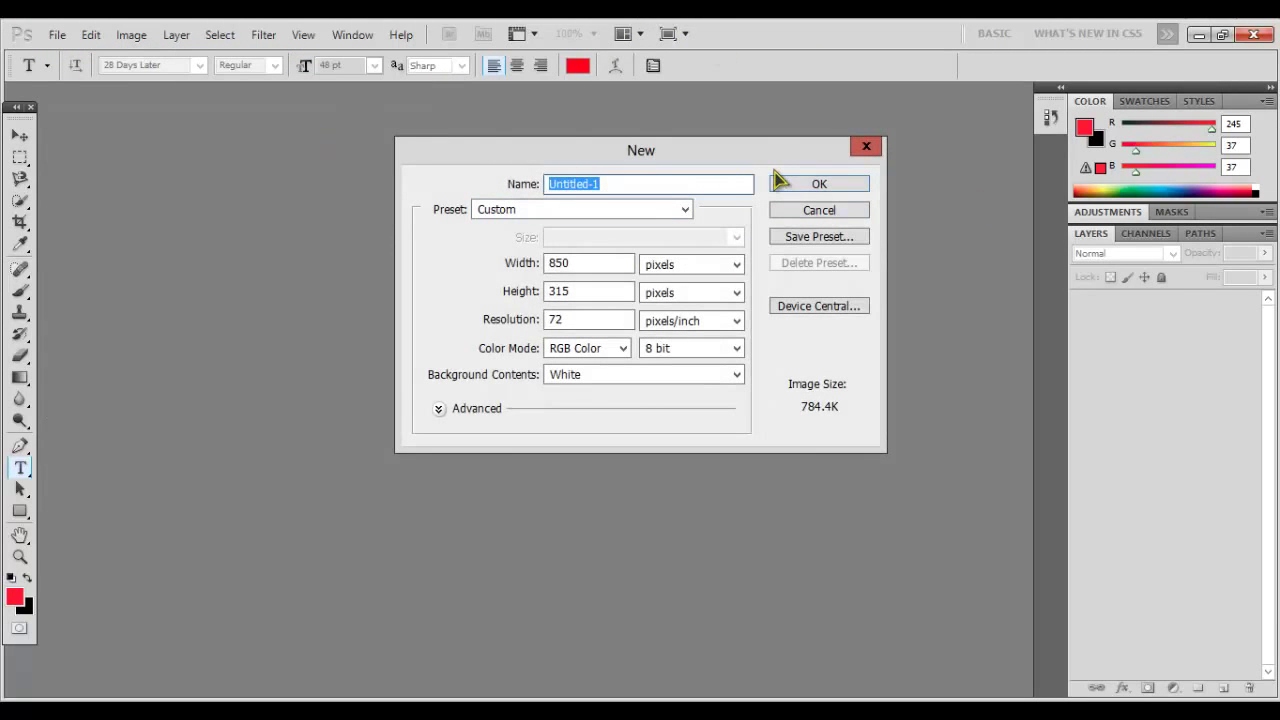
text(cO)
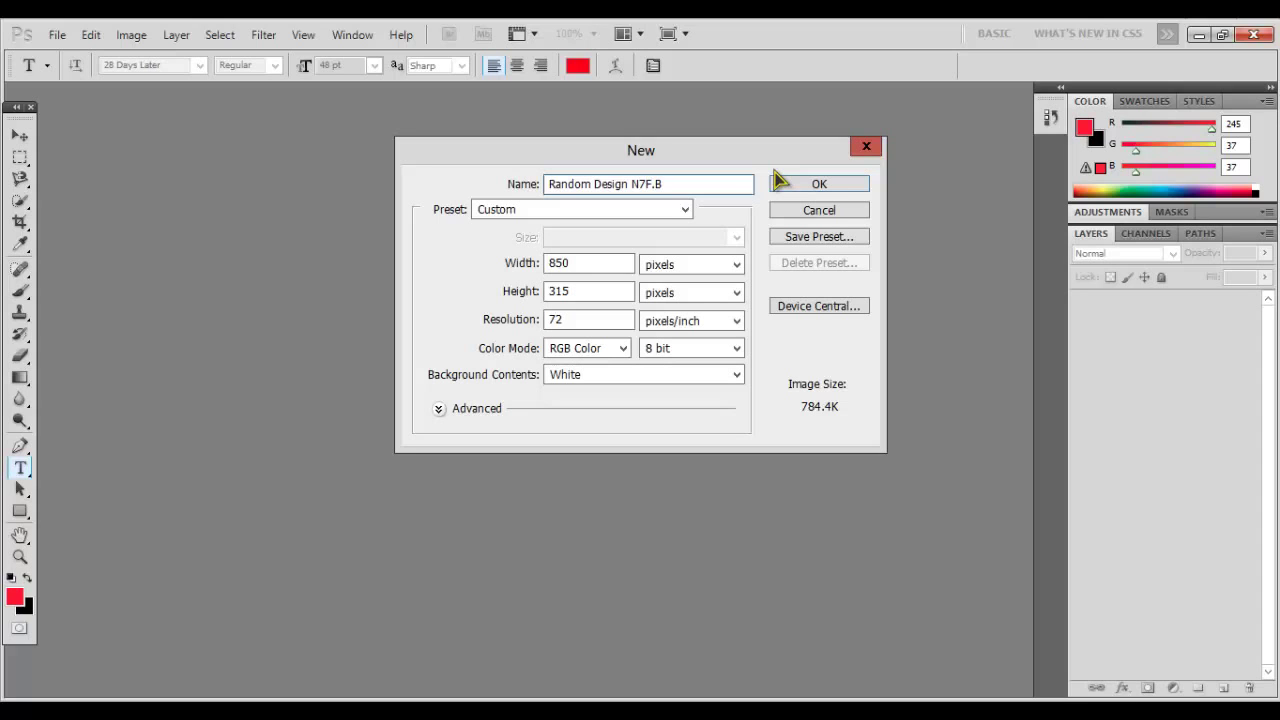
click(779, 181)
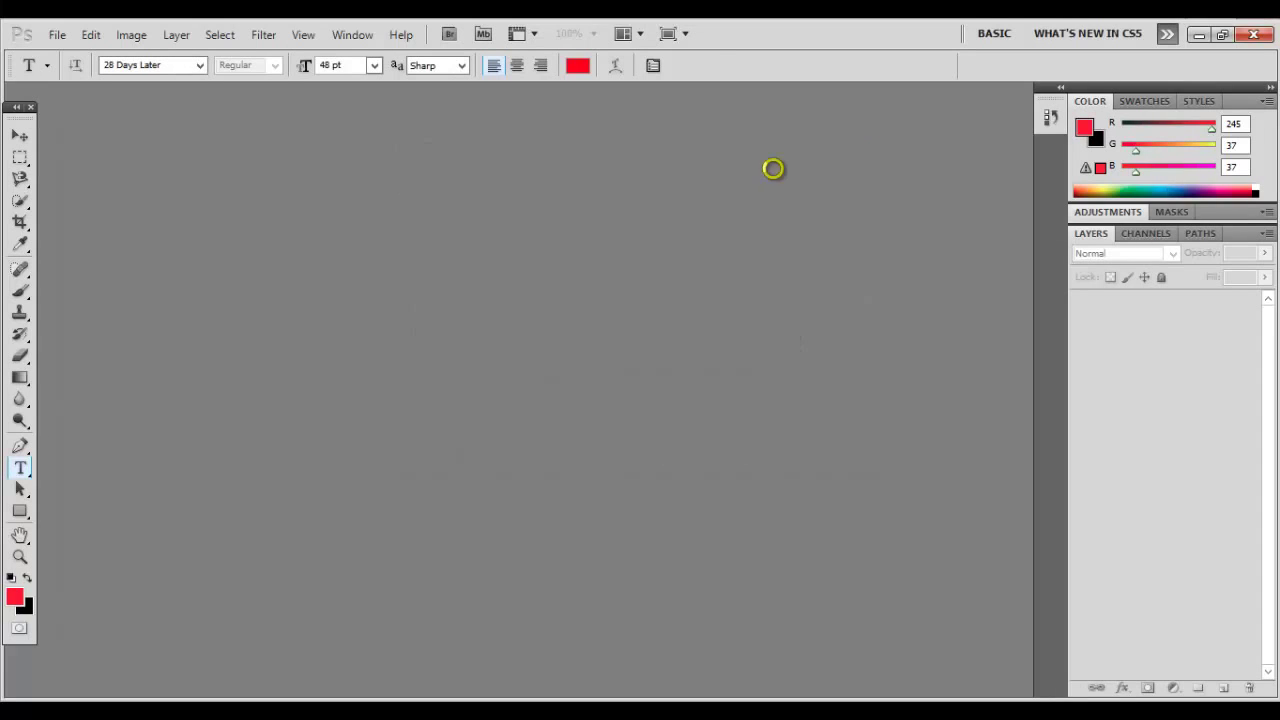
- Draw a large text box over the canvas with the Type tool and shift it to the right
click(14, 454)
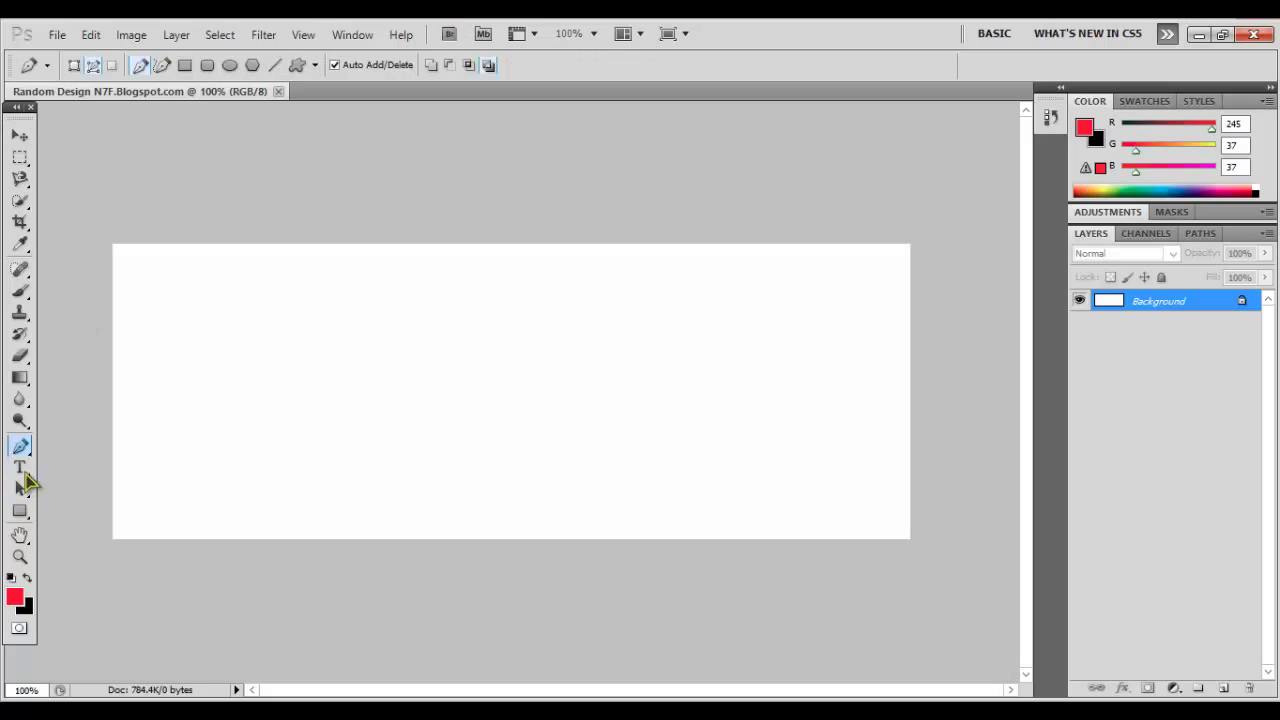
click(22, 484)
click(20, 467)
drag(114, 304, 912, 518)
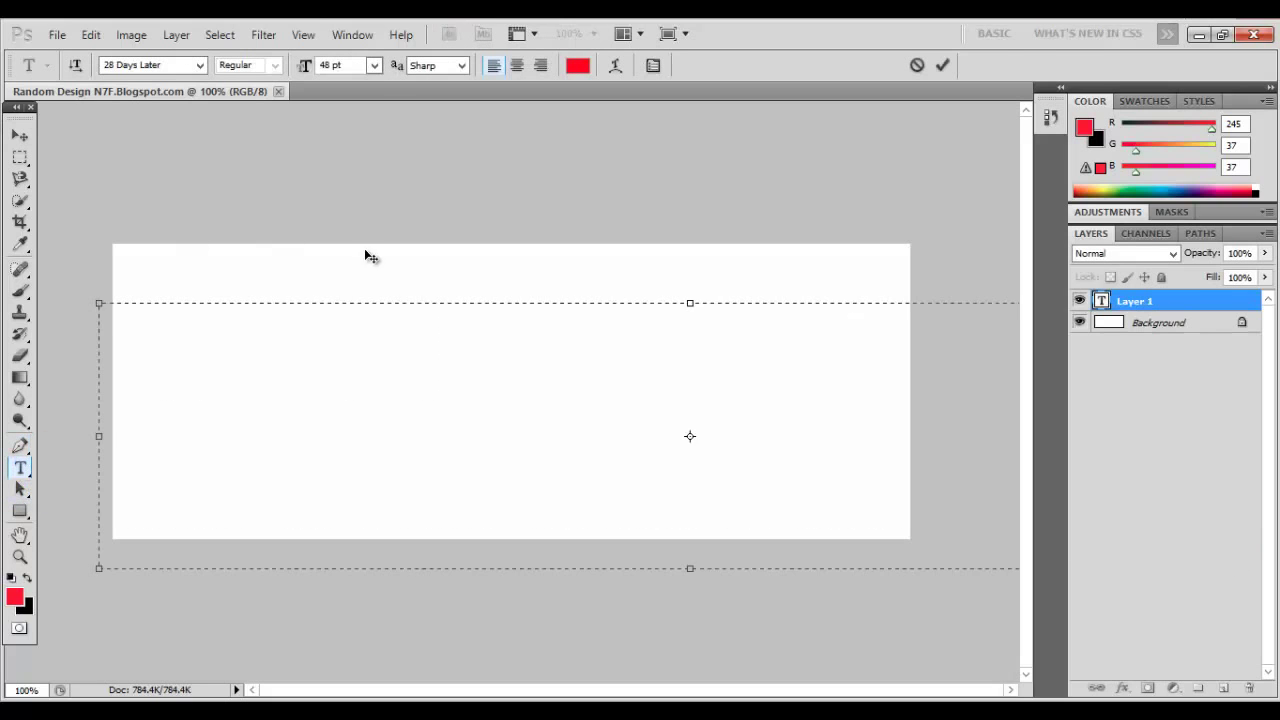
drag(366, 254, 500, 267)
- Enter "N" in the text box and set its font to Armor Piercing 2.0 BB
text(N)
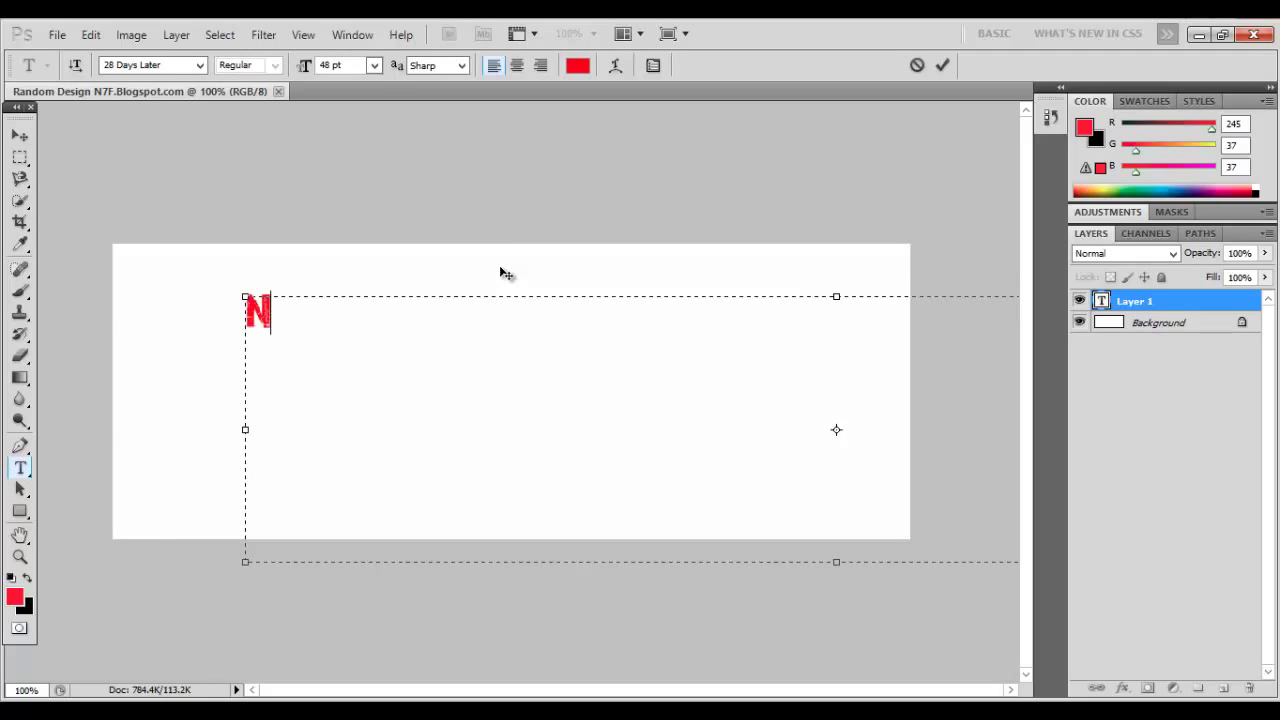
key(ctrl+a)
click(200, 65)
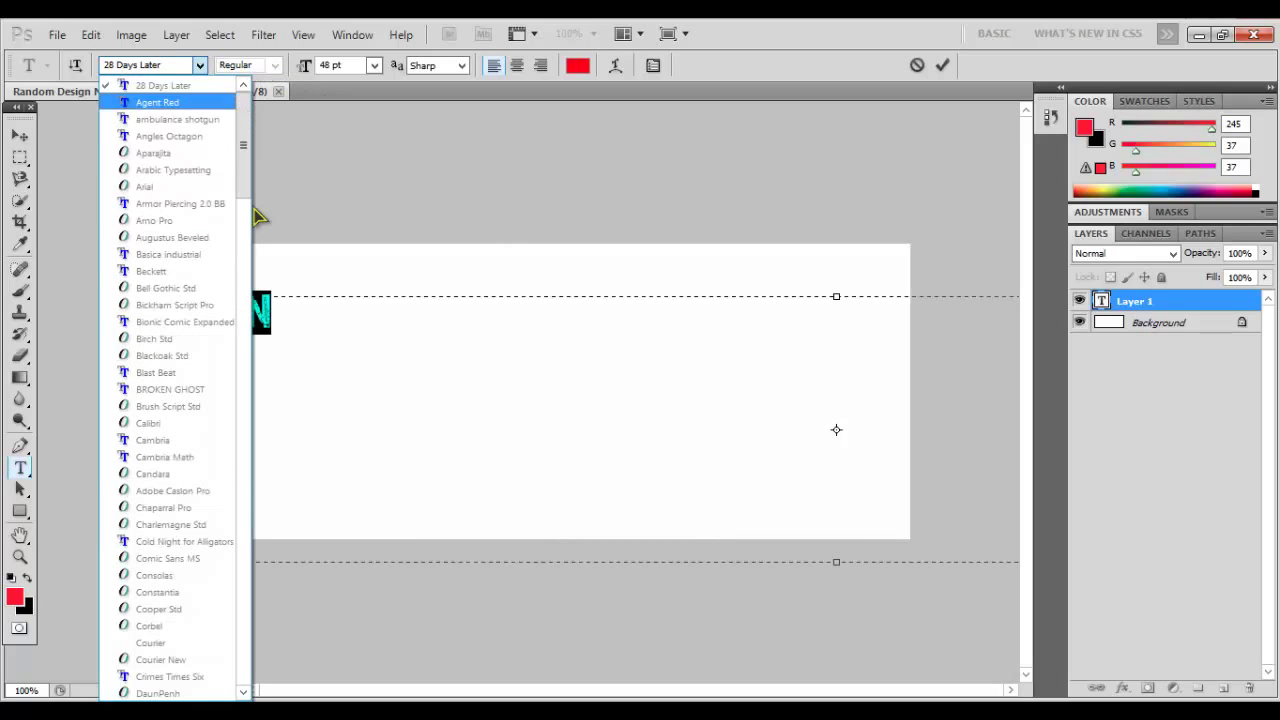
click(177, 204)
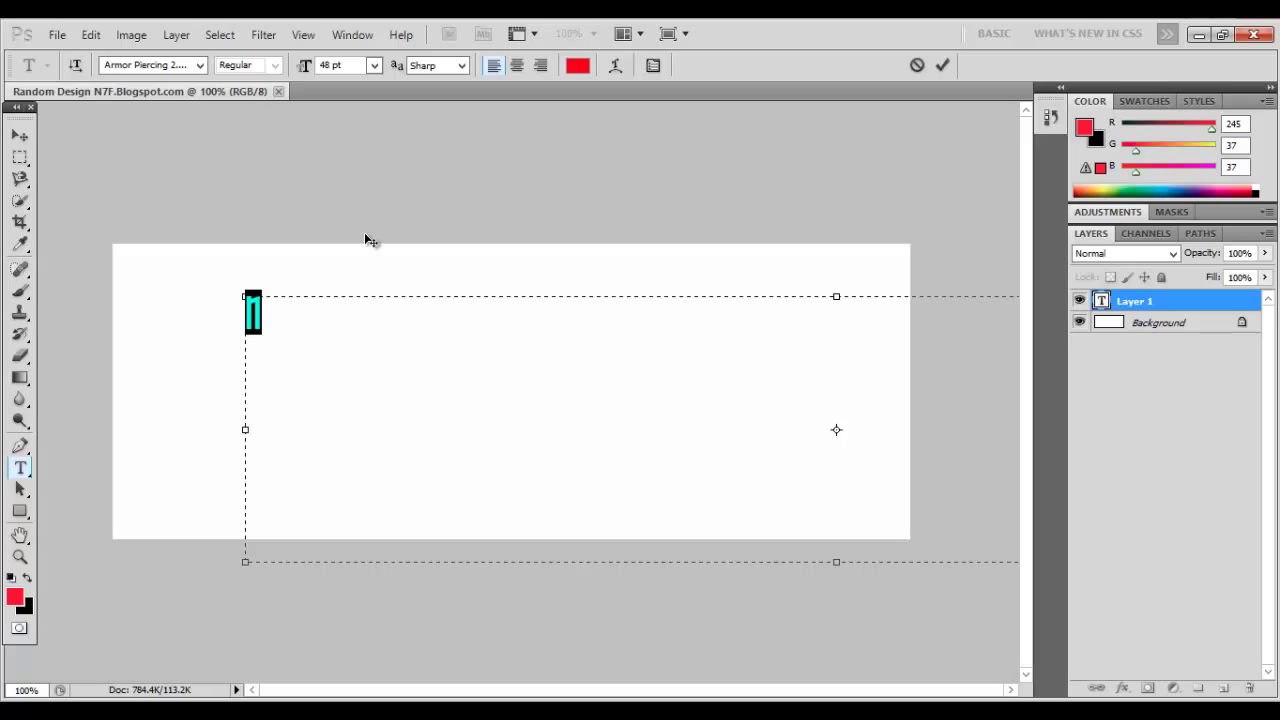
- Replace the letter with the sample text "noting" to test the Armor Piercing font, and clear it
text(N)
key(BackSpace)
text(N)
key(BackSpace)
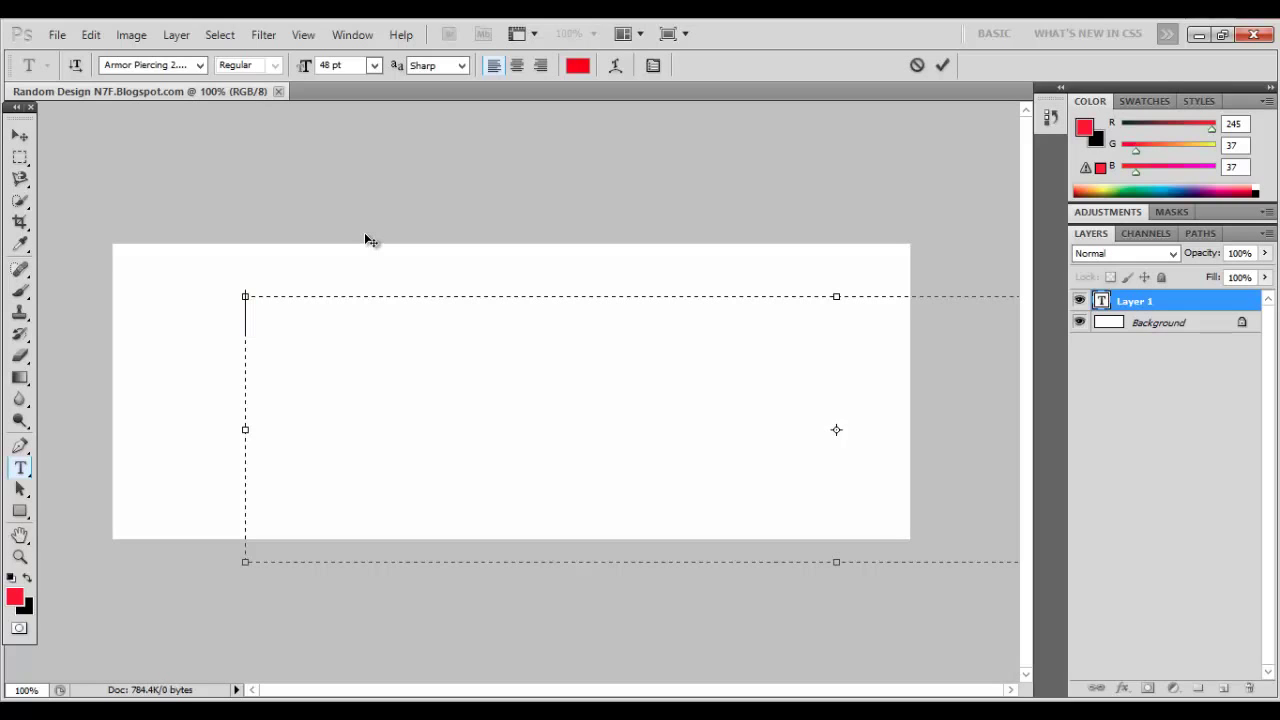
text(noting)
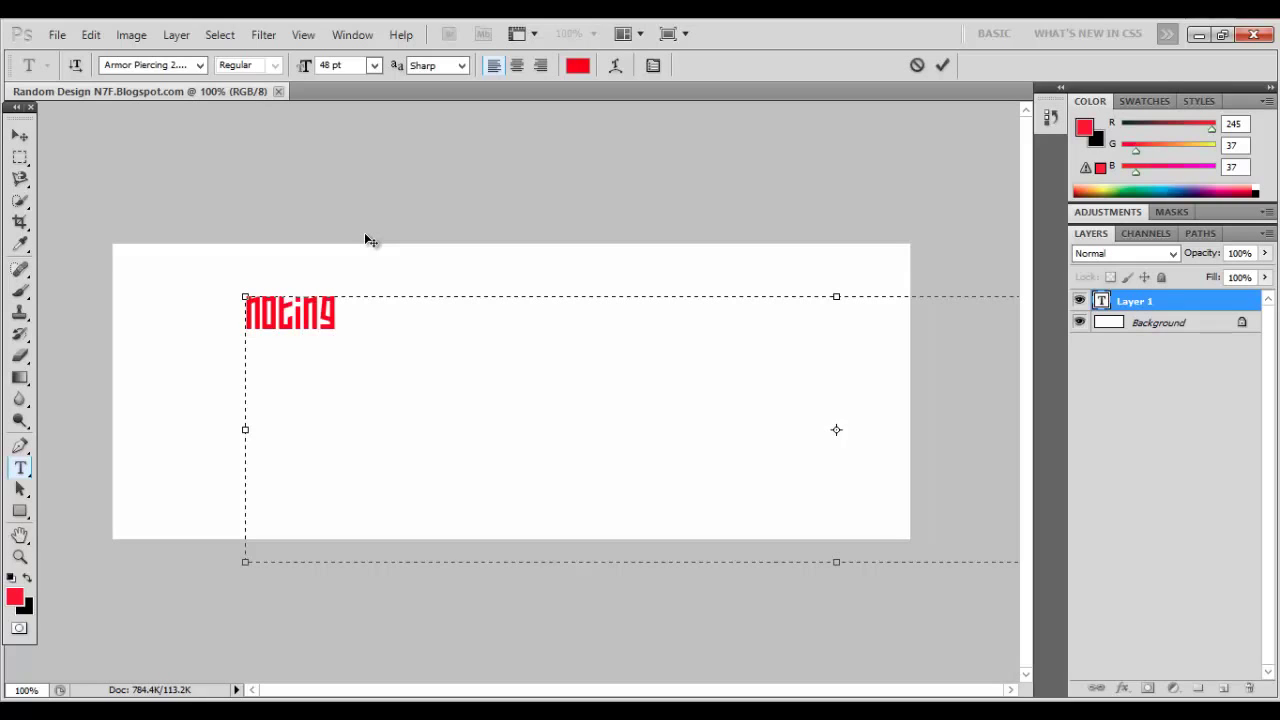
key(ctrl+a)
key(BackSpace)
- Test the Blast Beat font in the text box with the letter "n" and clear it
click(200, 66)
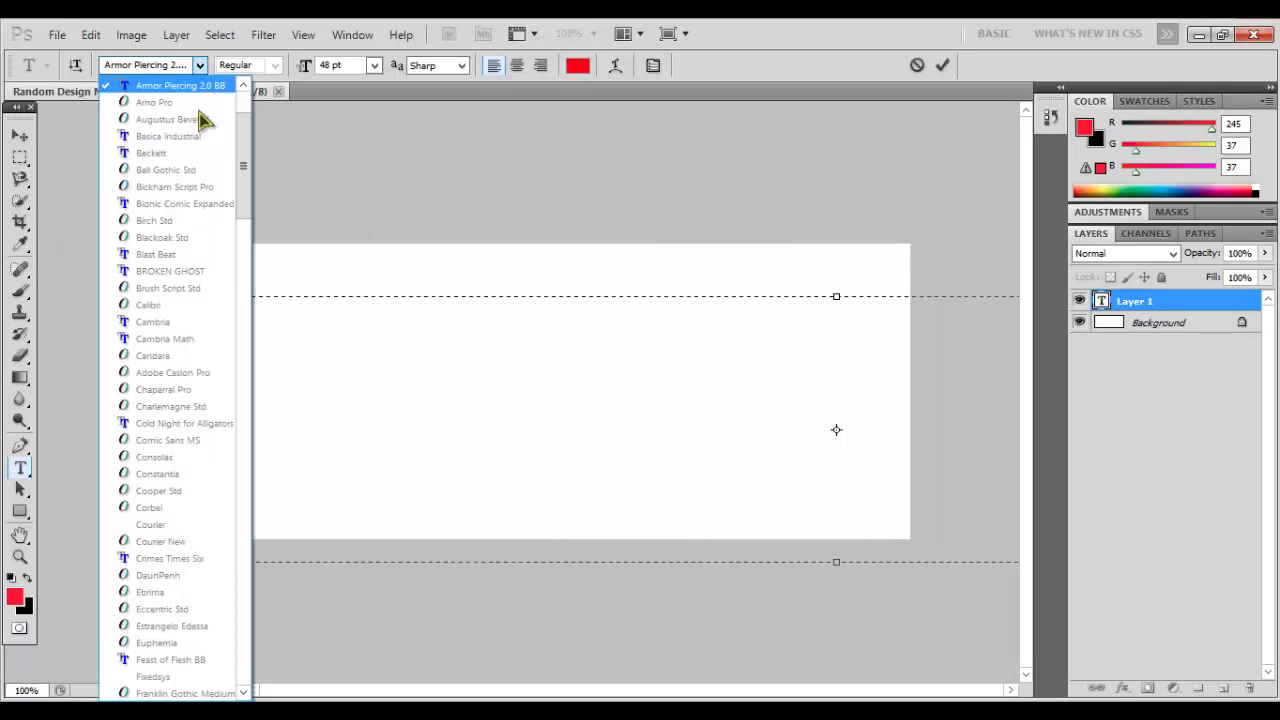
click(172, 255)
text(n)
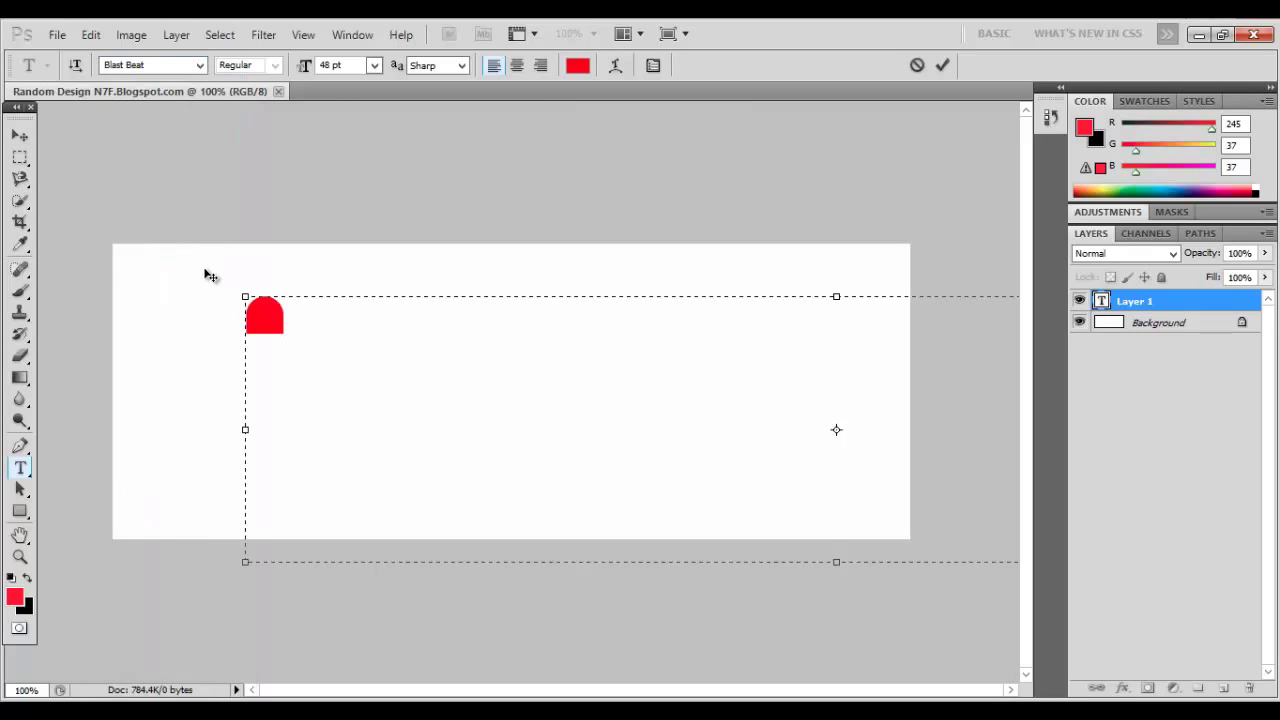
key(BackSpace)
- Test the Bionic Comic Expanded font in the text box with the letter "N" and clear it
click(200, 66)
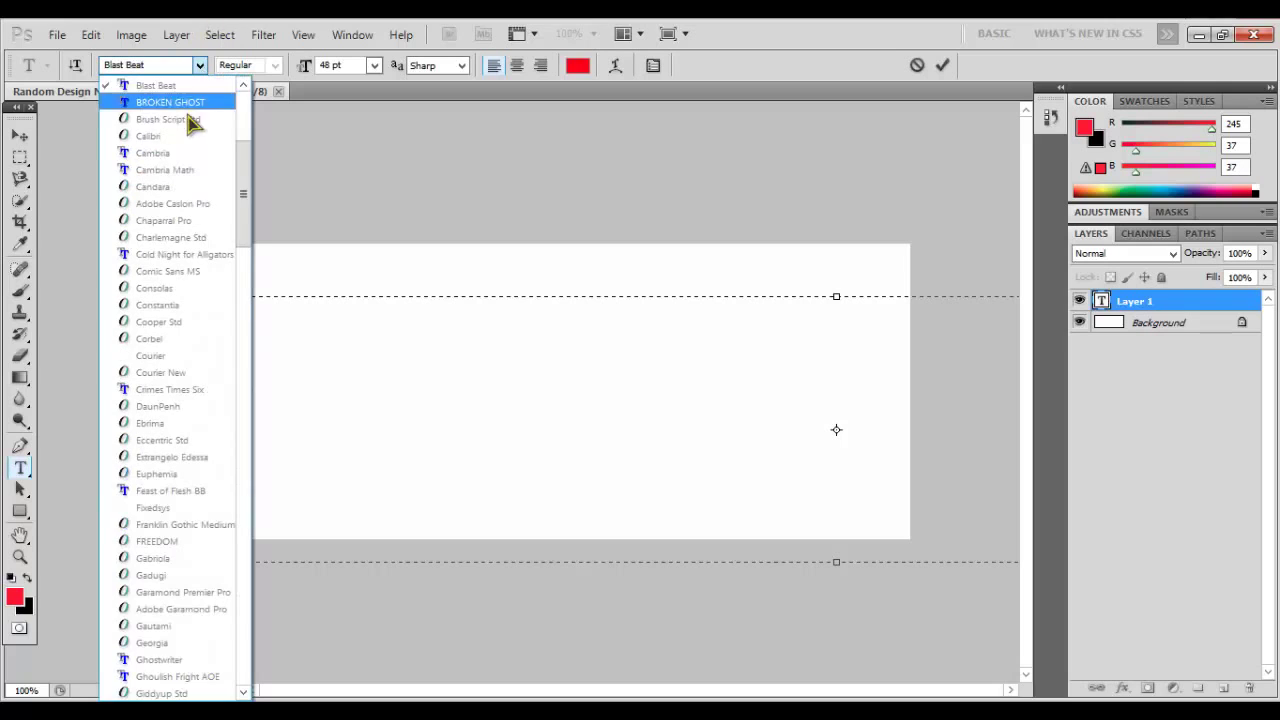
scroll(187, 142, up, 4)
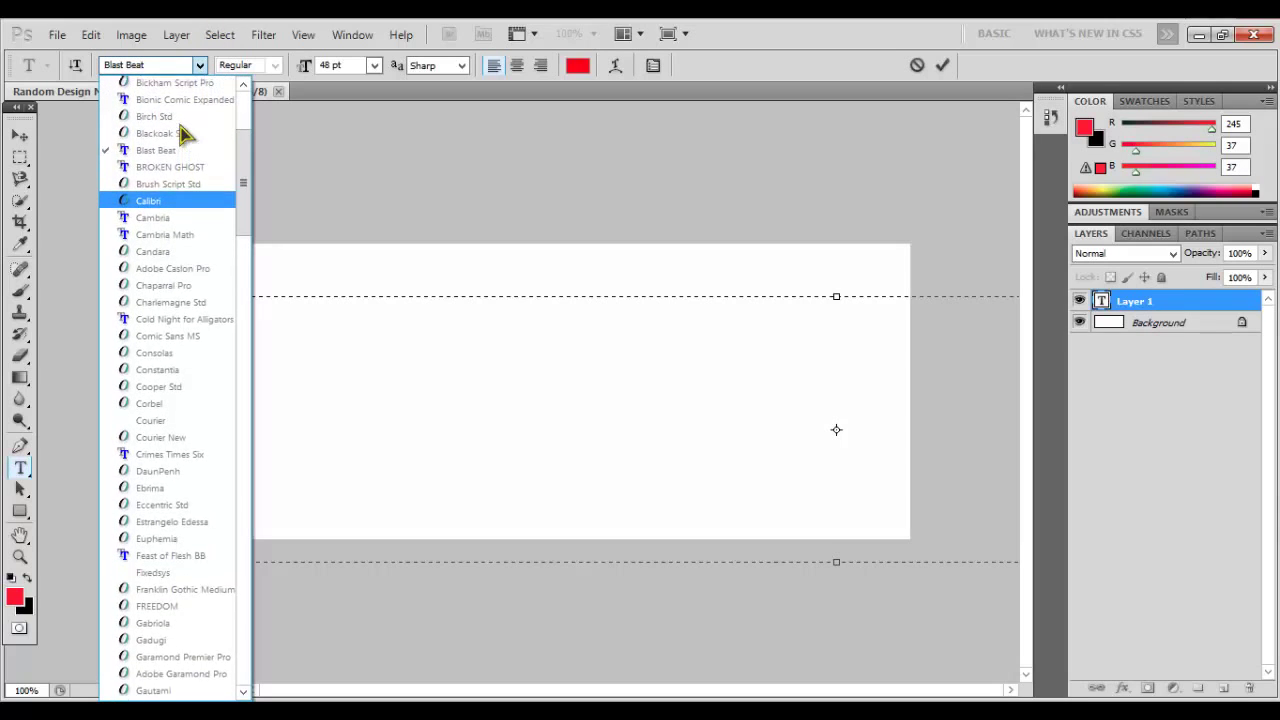
scroll(201, 179, up, 1)
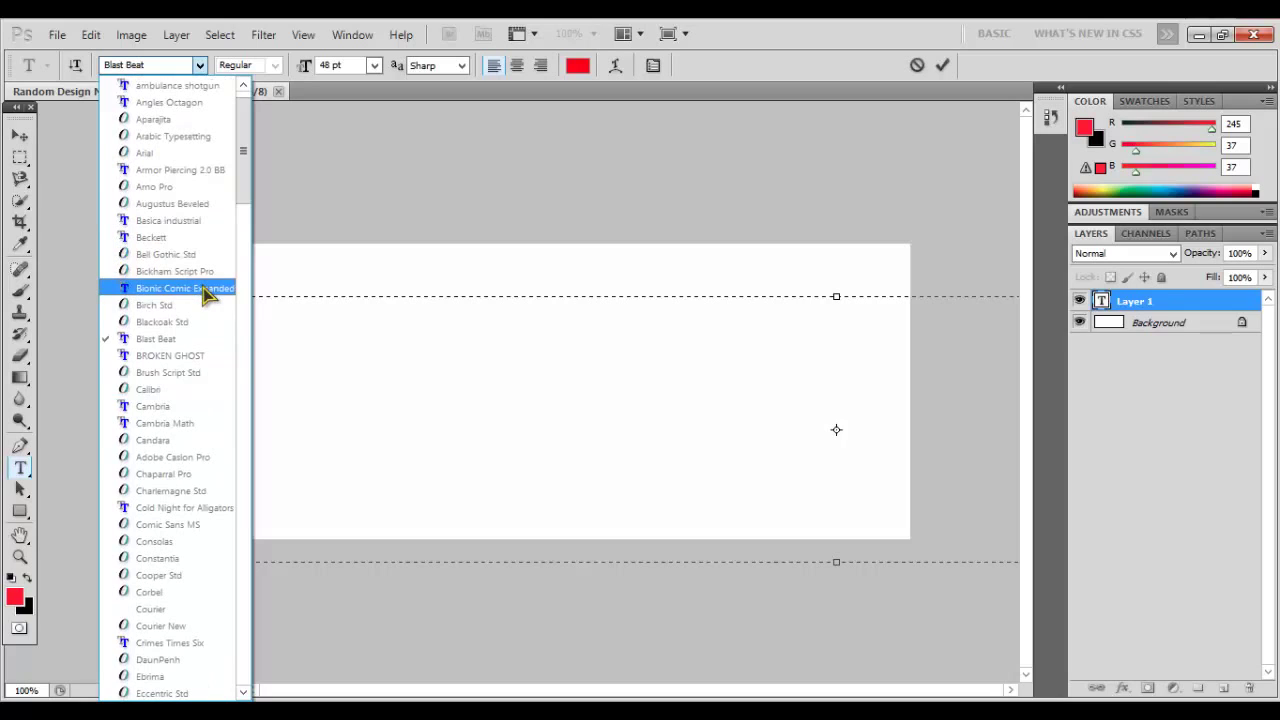
click(204, 290)
text(N)
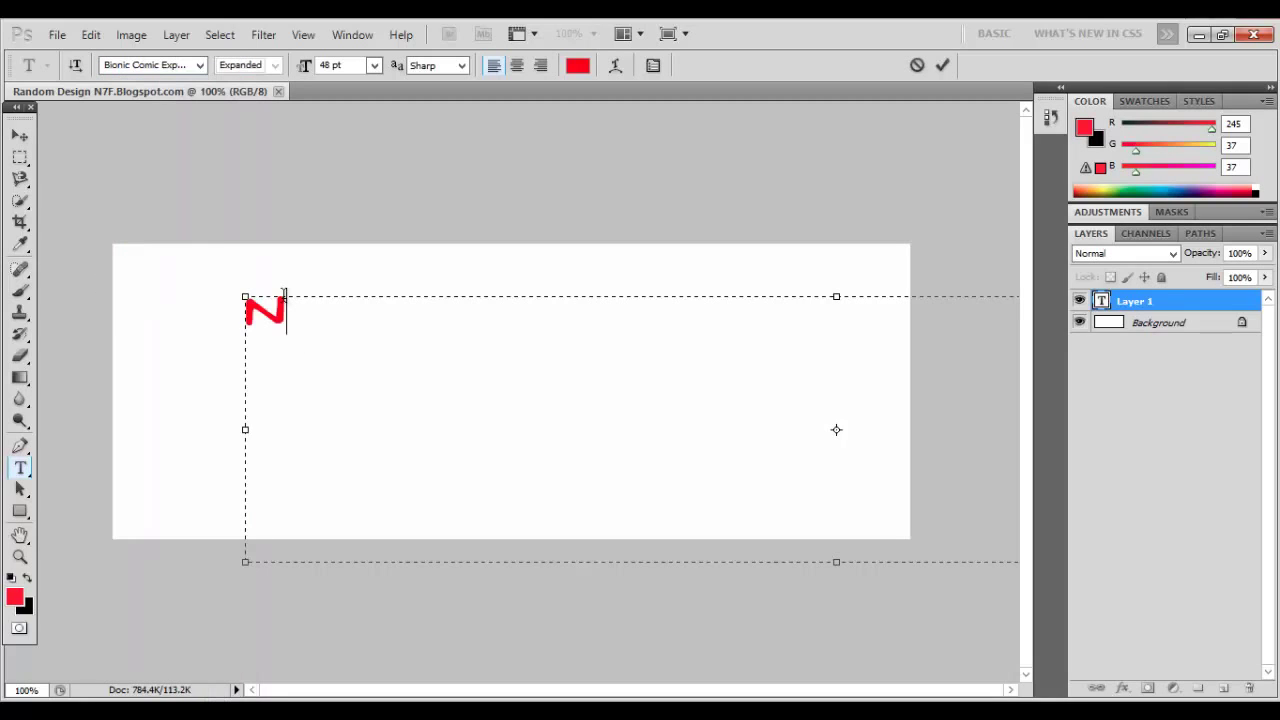
key(BackSpace)
- Test the Beckett font in the text box with the letter "S" and clear it
click(200, 65)
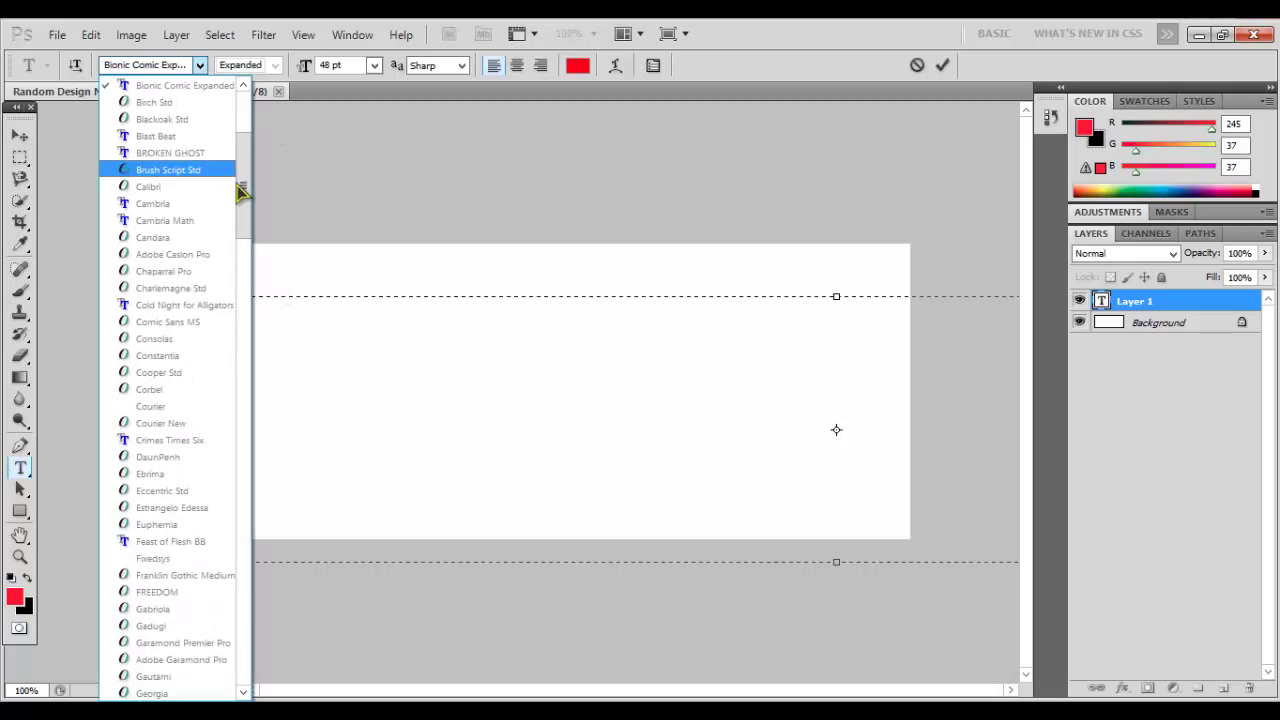
scroll(243, 190, up, 3)
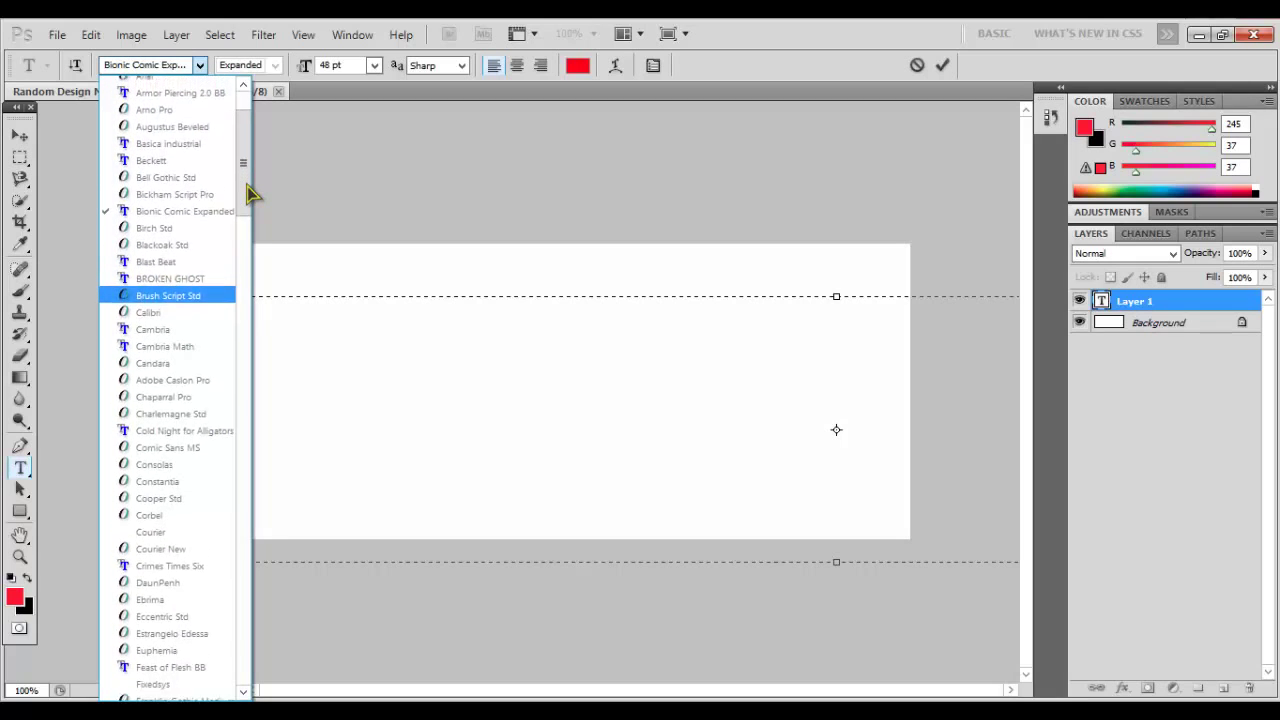
scroll(247, 186, up, 2)
click(172, 268)
text(S)
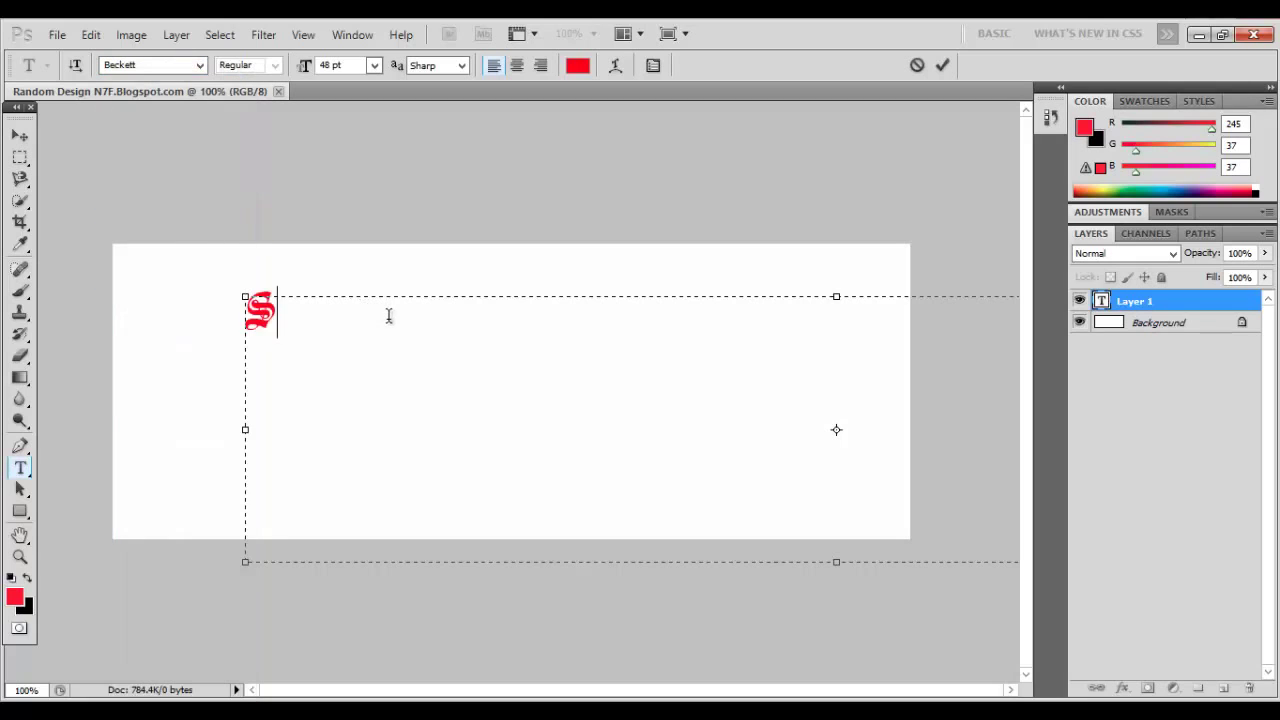
key(BackSpace)
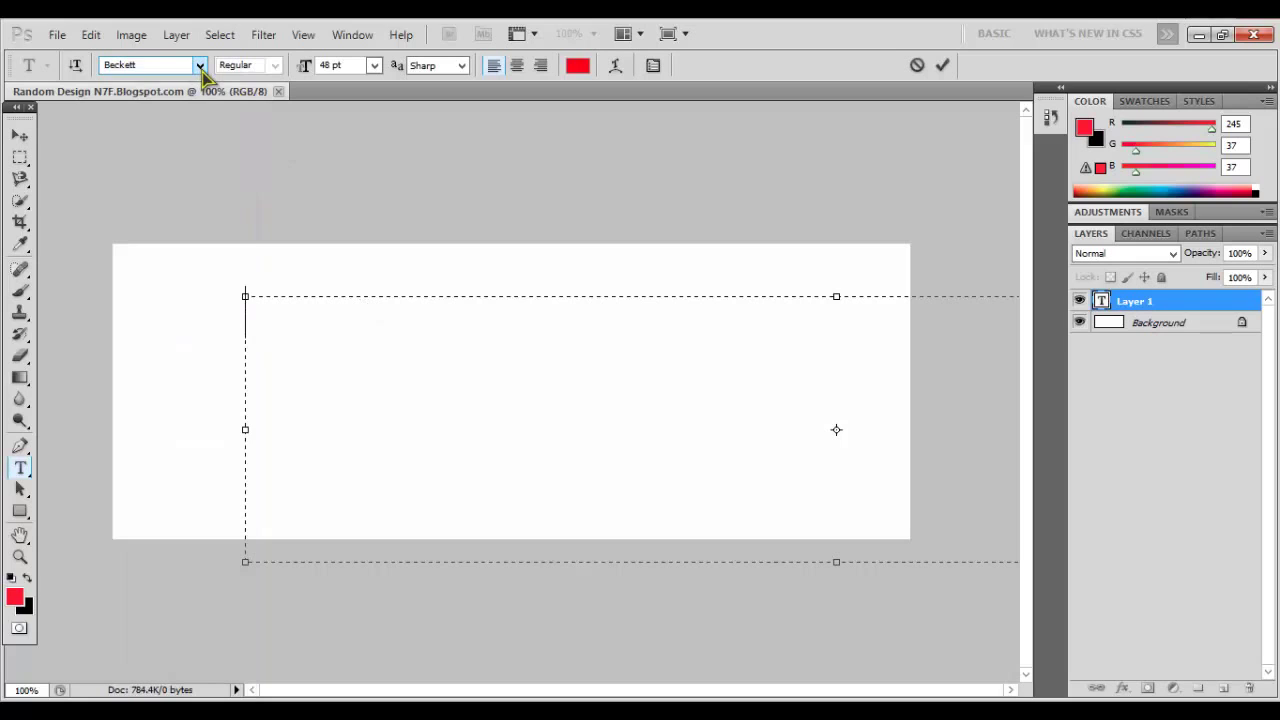
- Test the Angles Octagon font in the text box with "SS" and clear it
click(200, 66)
scroll(243, 195, up, 4)
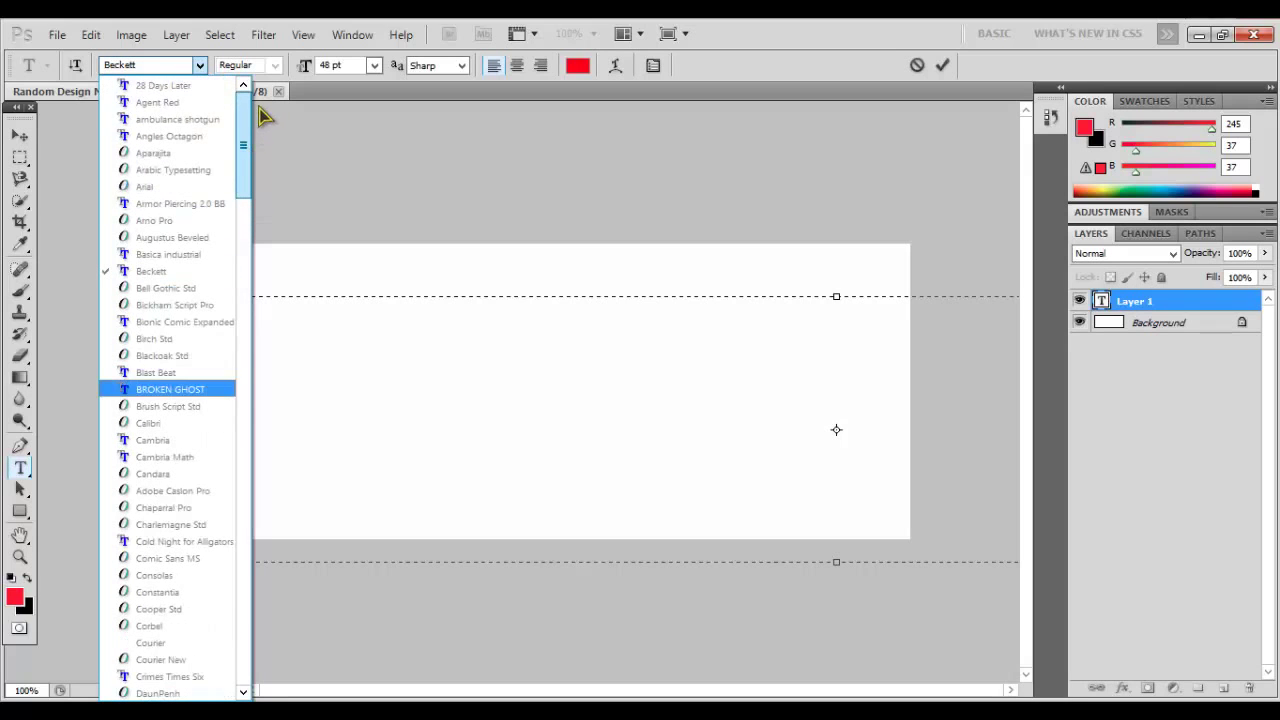
click(184, 140)
text(SS)
key(BackSpace)
key(BackSpace)
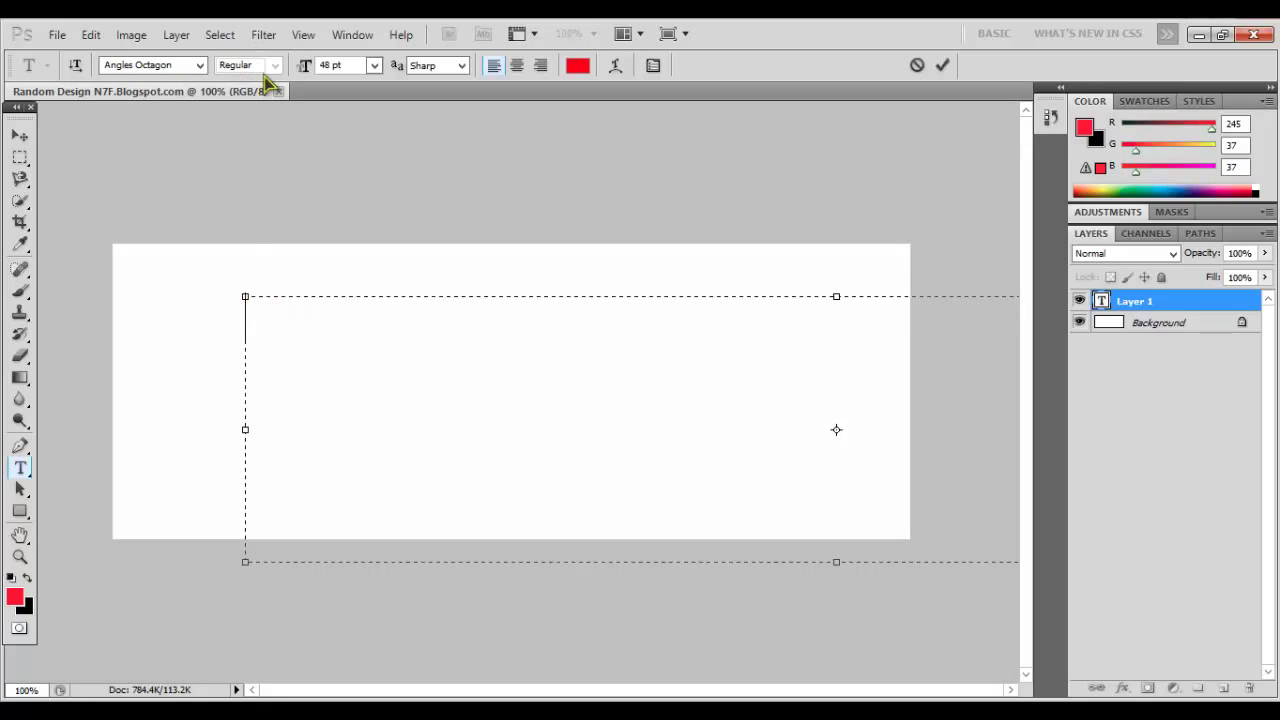
- Test the Cold Night for Alligators font in the text box with "rtert" and clear it
click(203, 66)
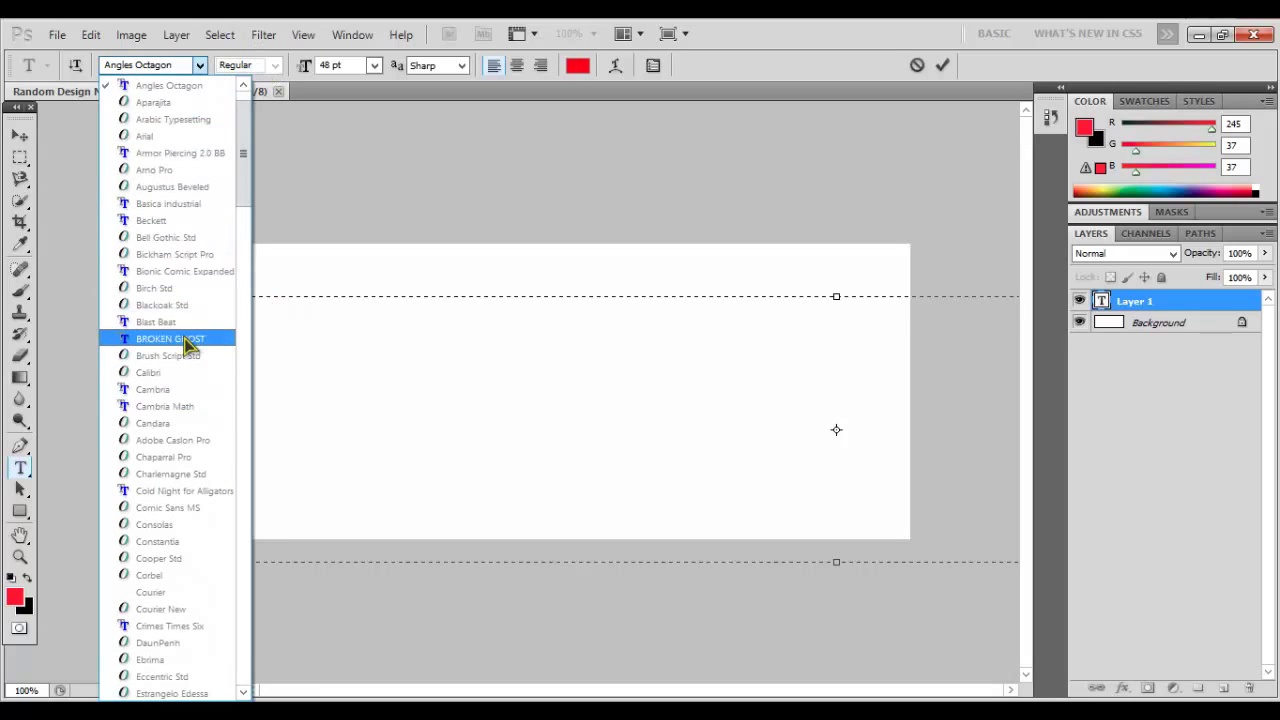
click(257, 193)
click(202, 65)
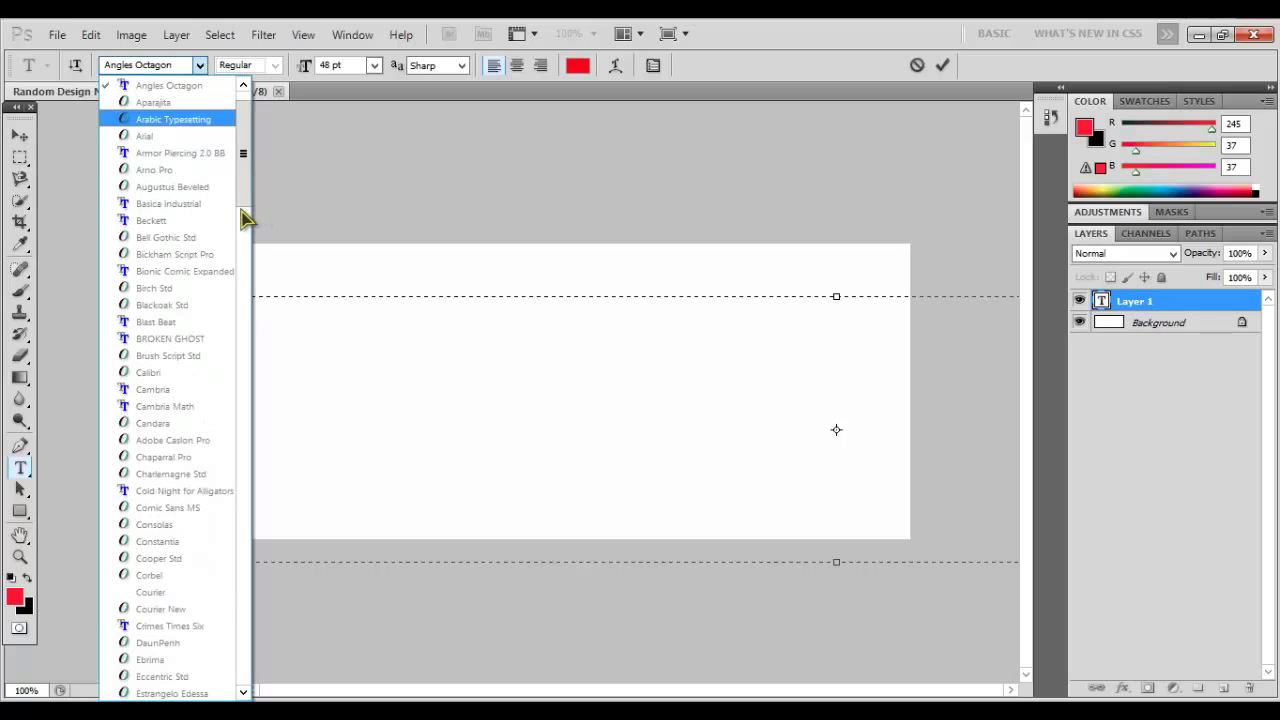
click(200, 489)
text(rtert)
key(BackSpace)
key(BackSpace)
key(BackSpace)
key(BackSpace)
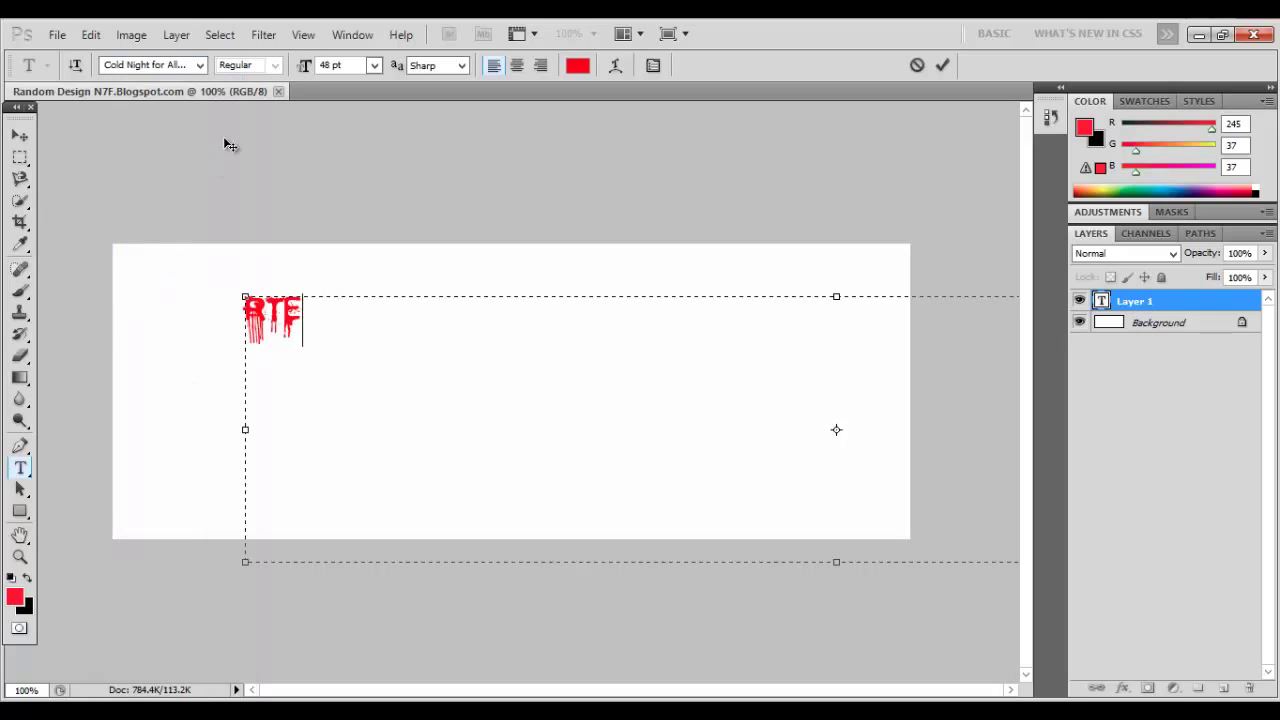
key(BackSpace)
- Change the text box's font to Armor Piercing 2.0 BB and enter the letter "N" in it
click(198, 67)
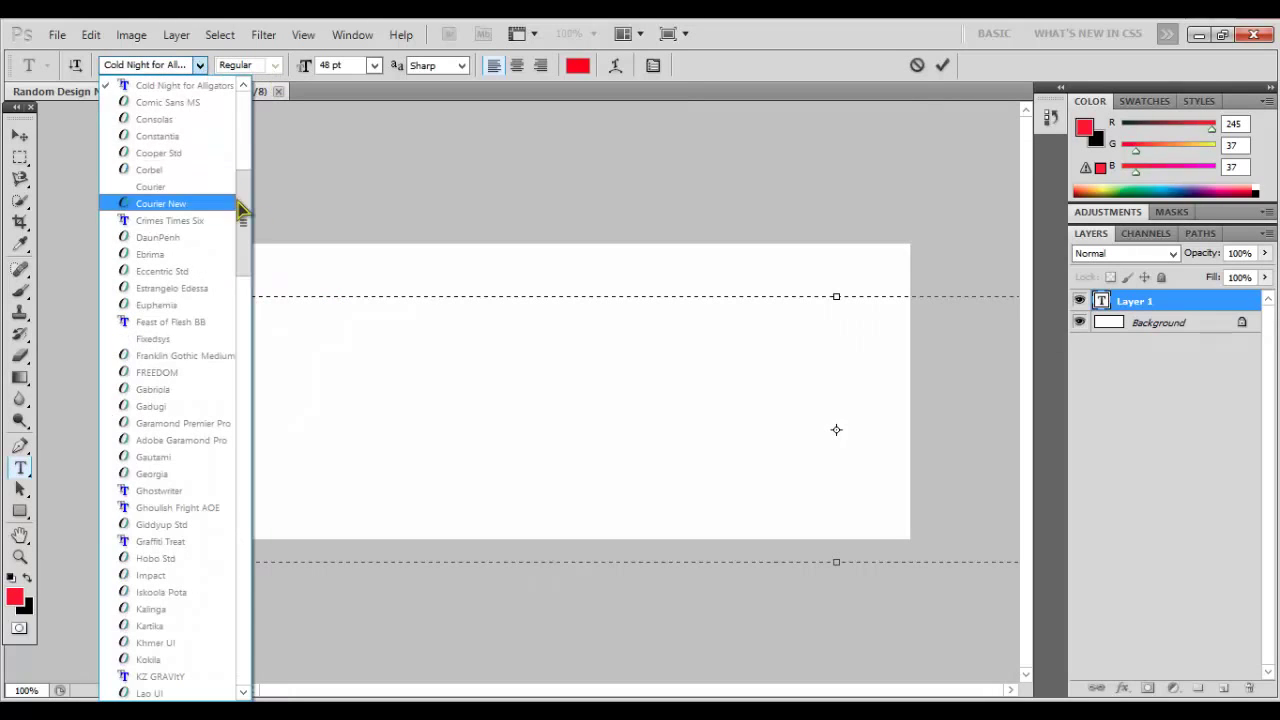
drag(246, 234, 246, 148)
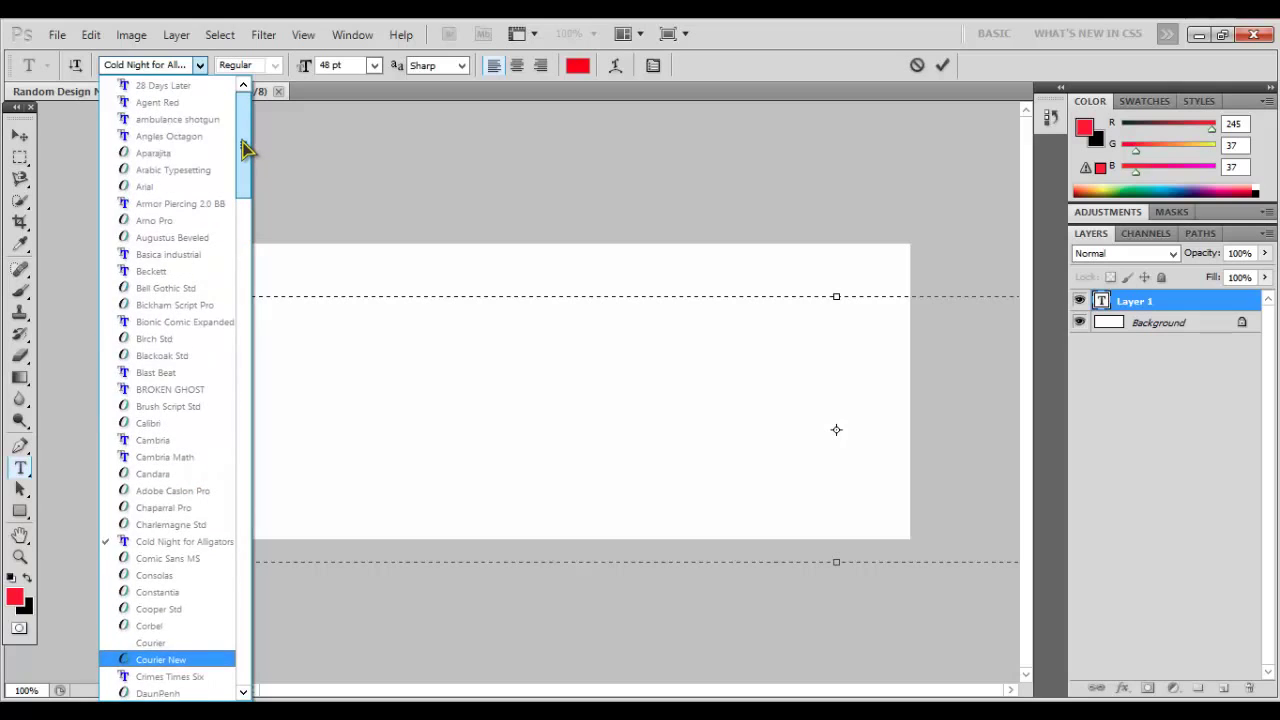
click(200, 203)
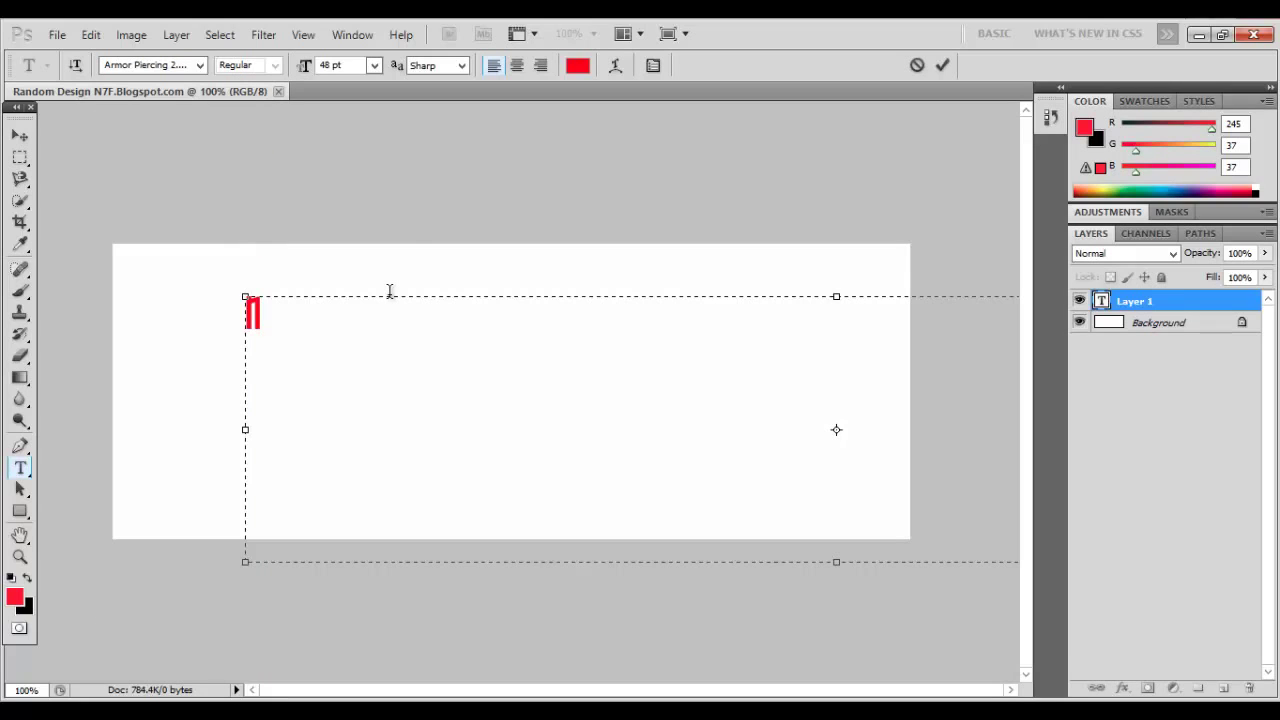
key(BackSpace)
- Set the letter "N" to 120 pt and move it slightly lower on the canvas
key(ctrl+a)
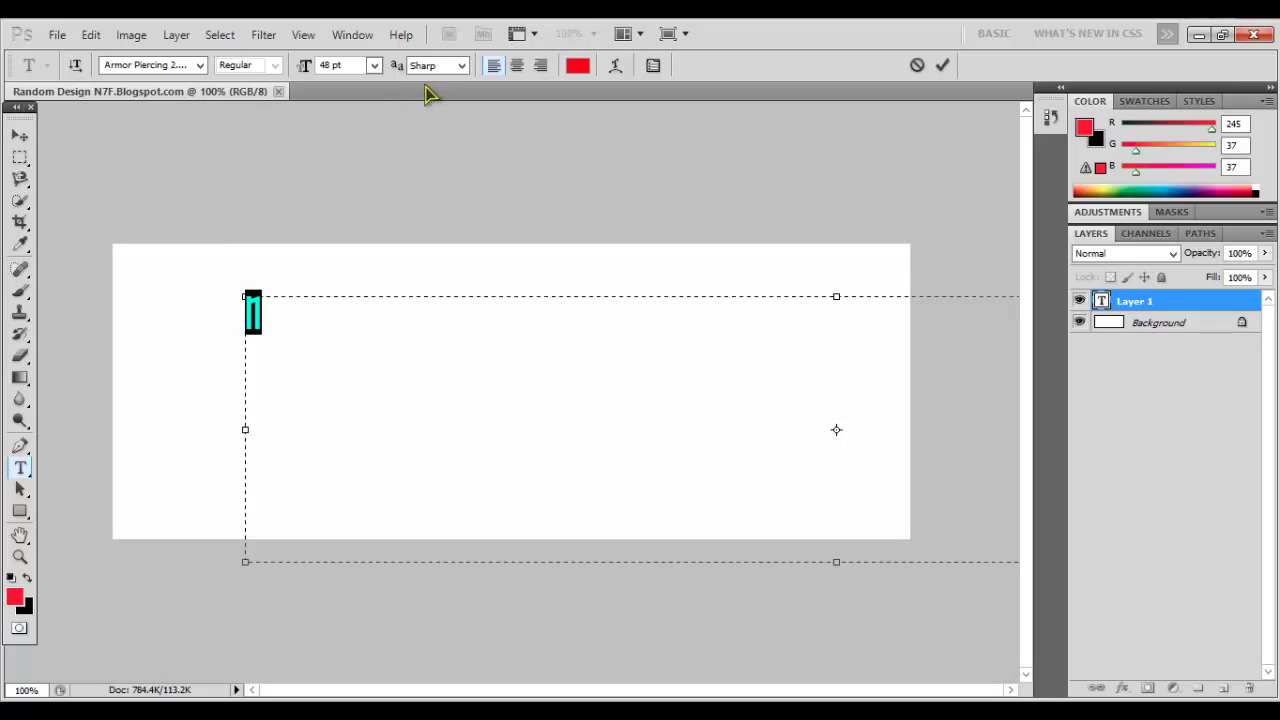
click(374, 65)
click(353, 67)
text(120)
key(Return)
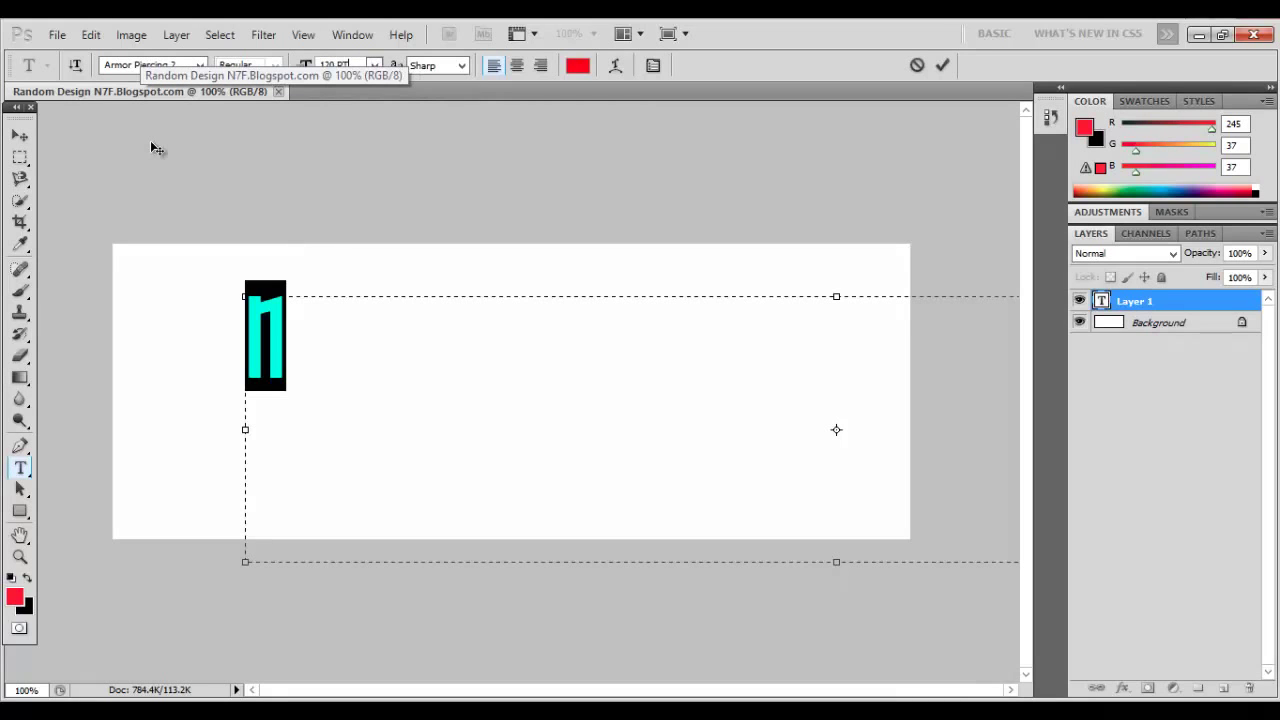
click(465, 497)
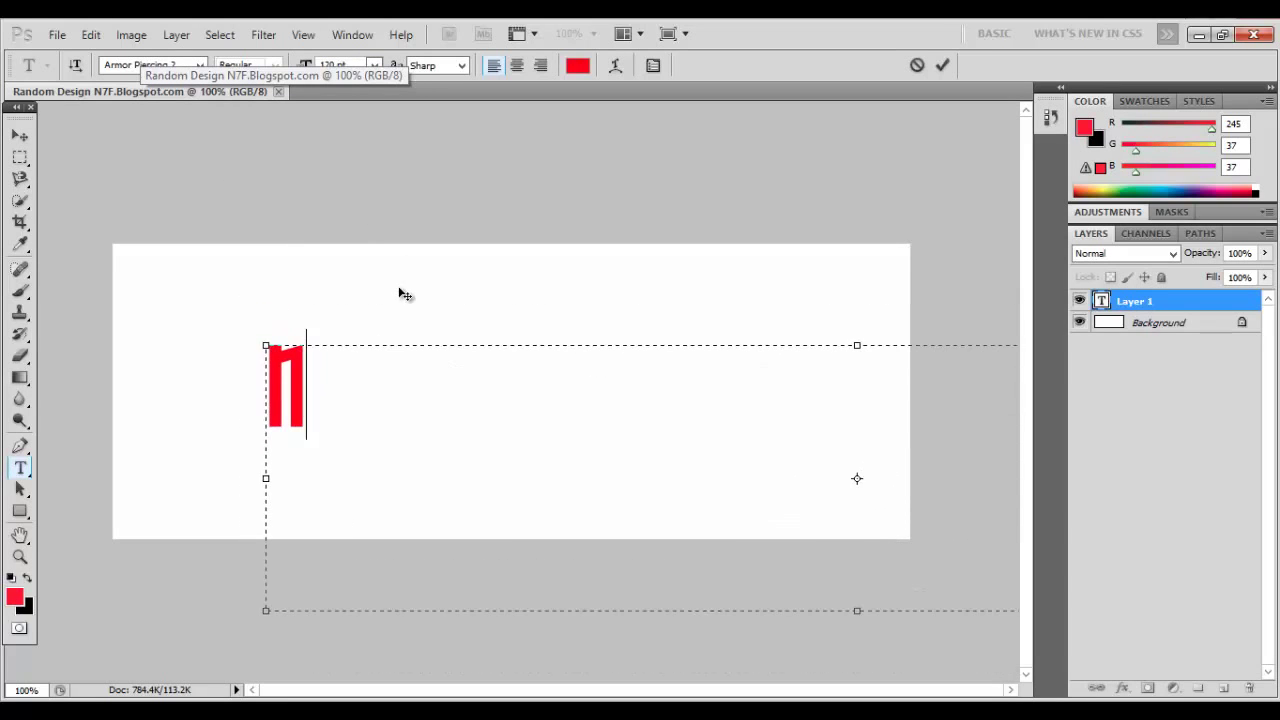
click(20, 157)
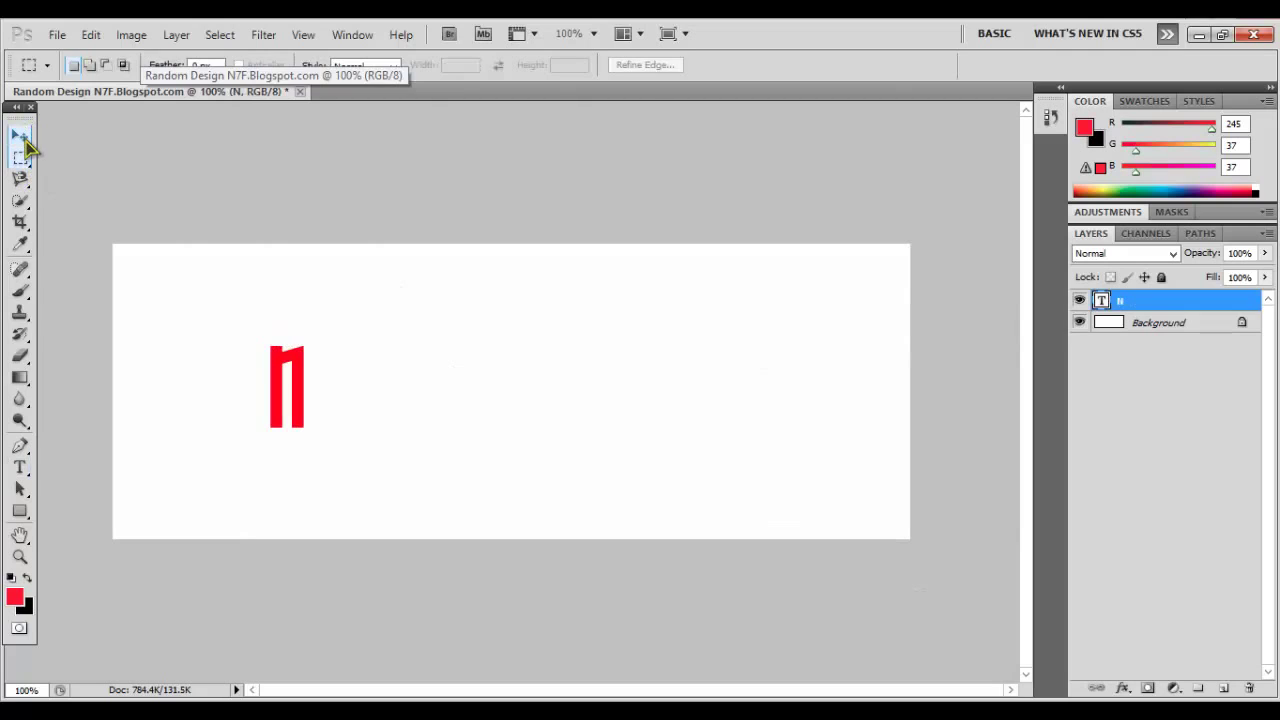
click(20, 133)
click(20, 157)
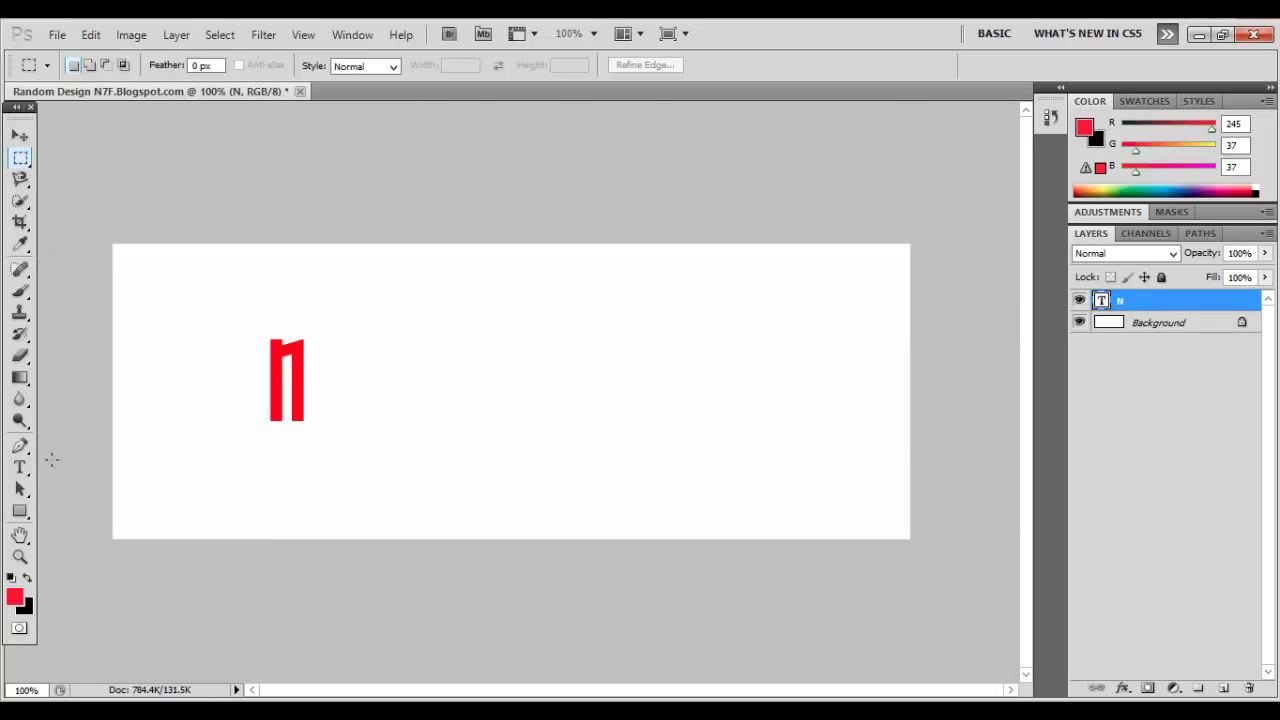
- Add a new text box below the "N" containing the letter "o"
click(20, 467)
click(315, 360)
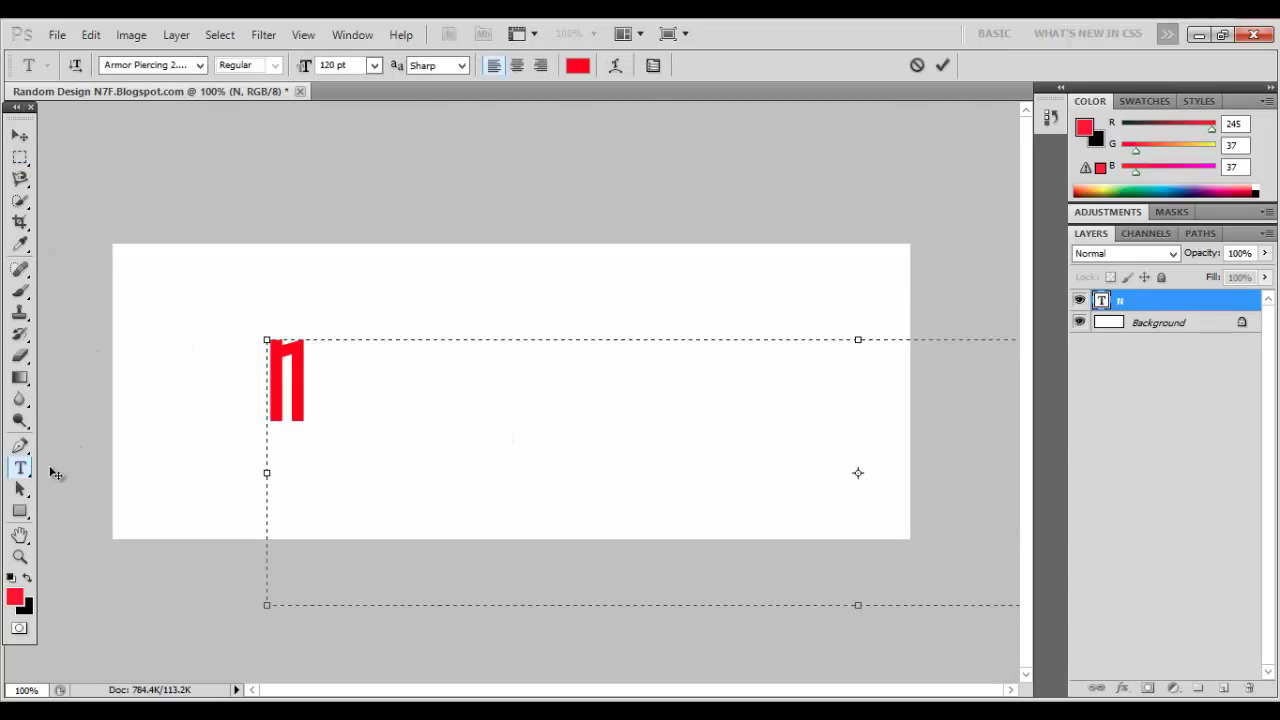
click(20, 445)
click(20, 467)
drag(134, 447, 828, 643)
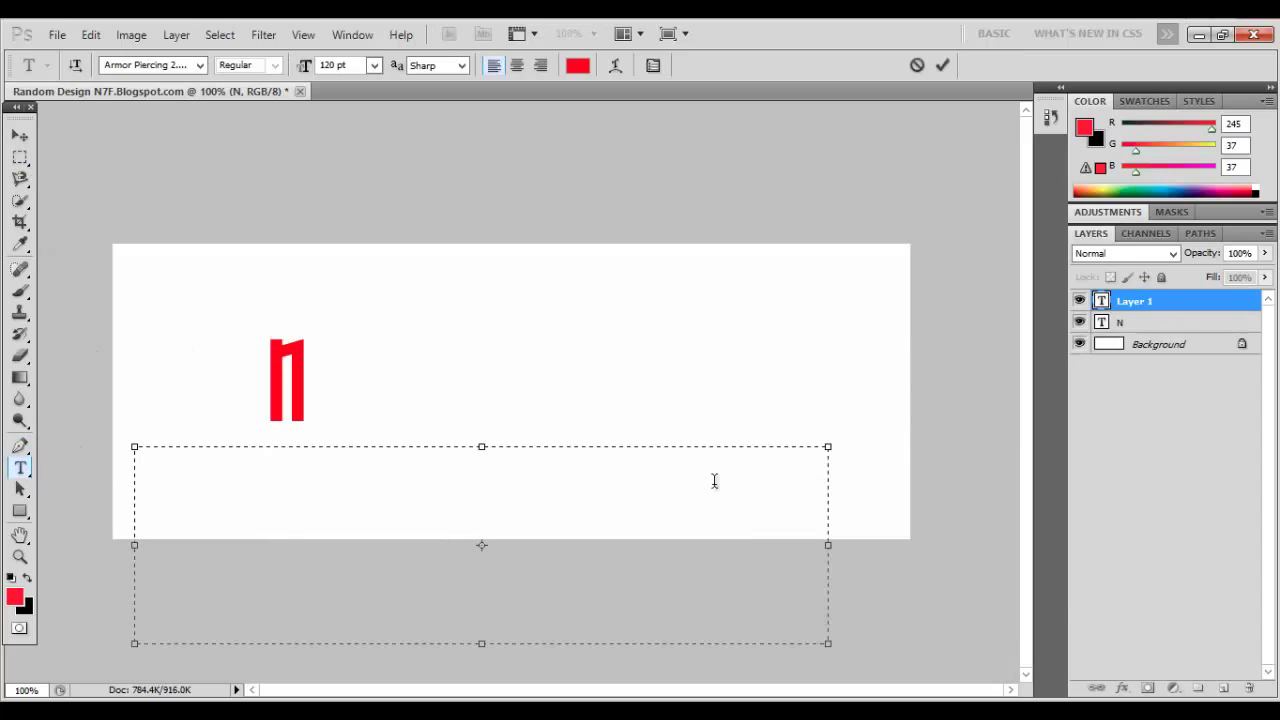
text(o)
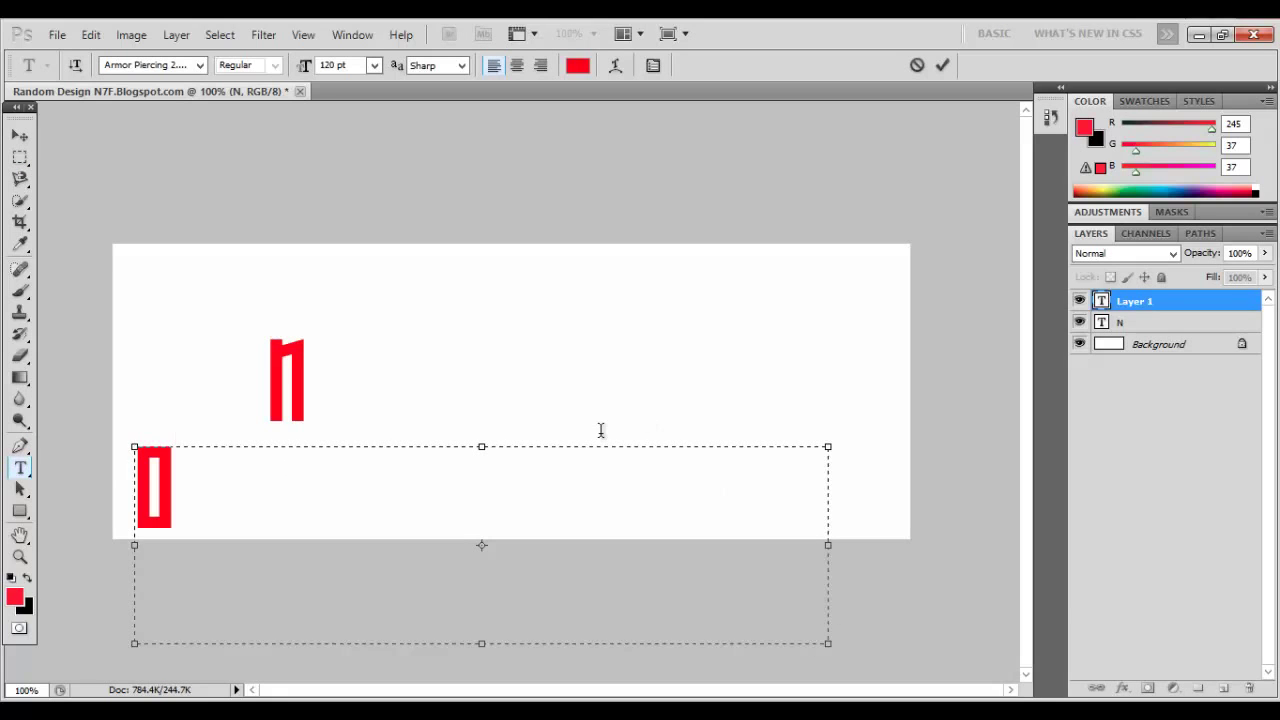
key(BackSpace)
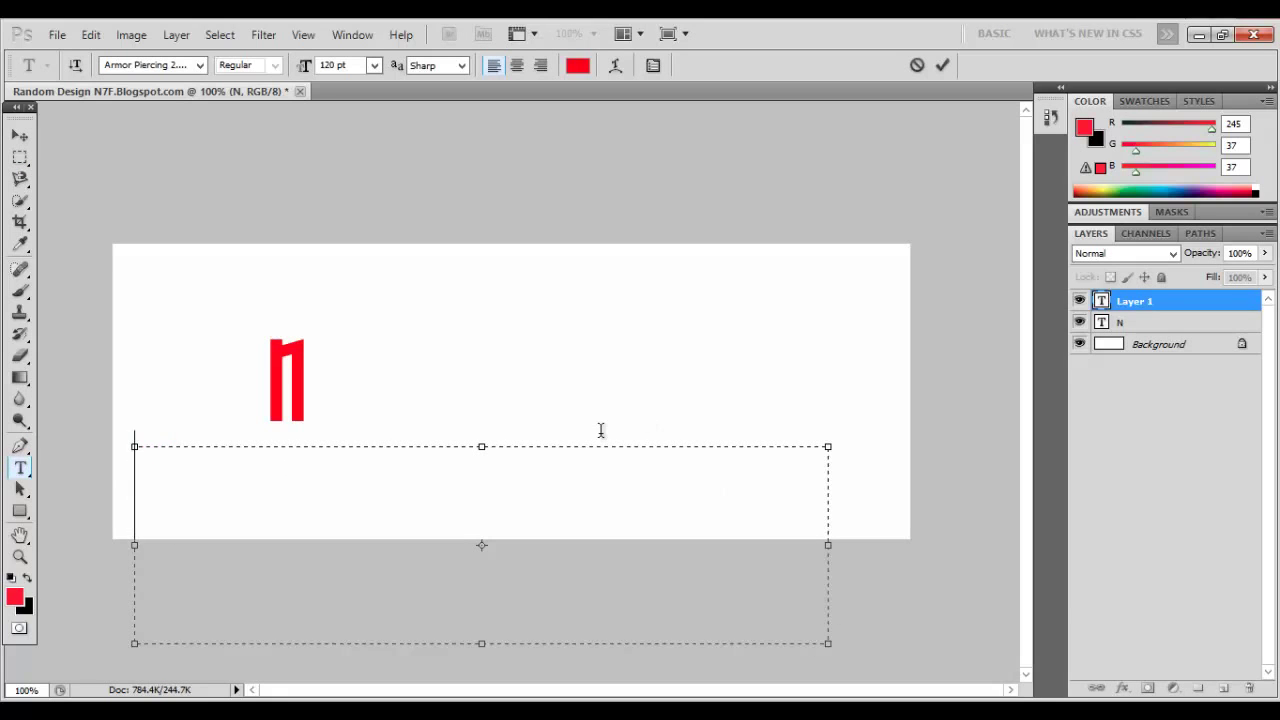
text(o)
- Set the "o" to 72 pt and place it directly after the "N" on the same baseline
key(ctrl+a)
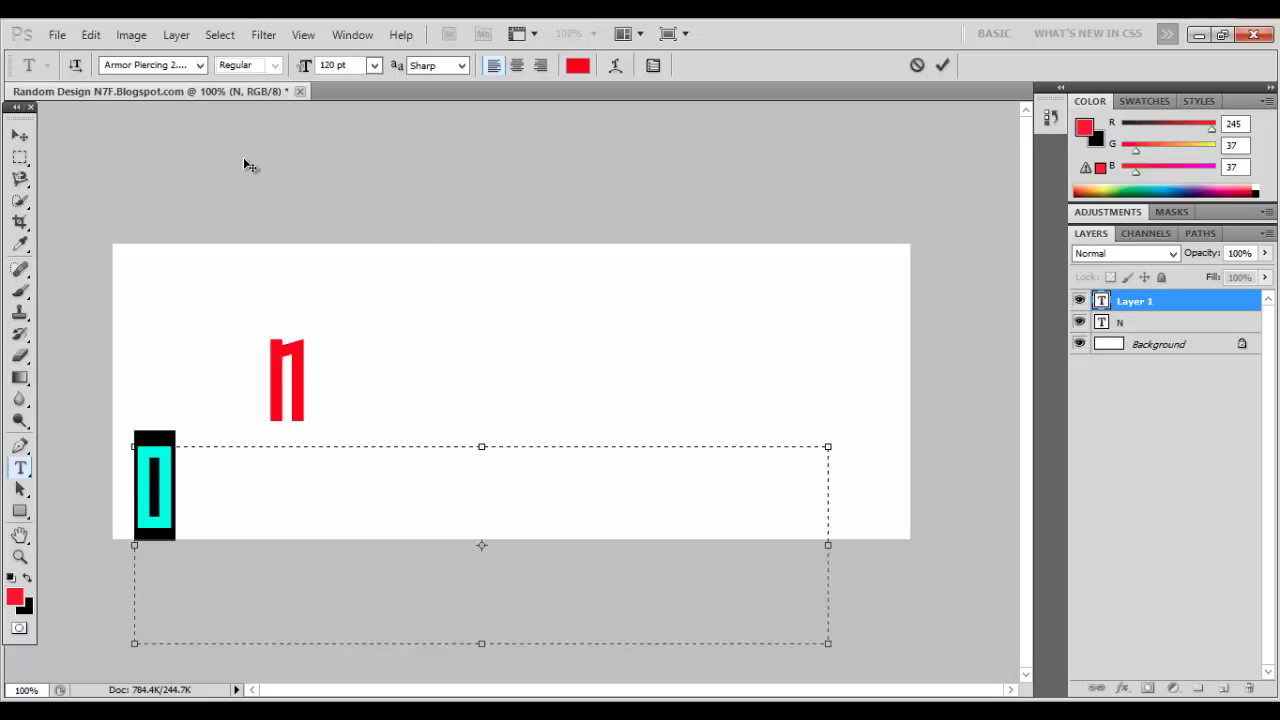
click(374, 65)
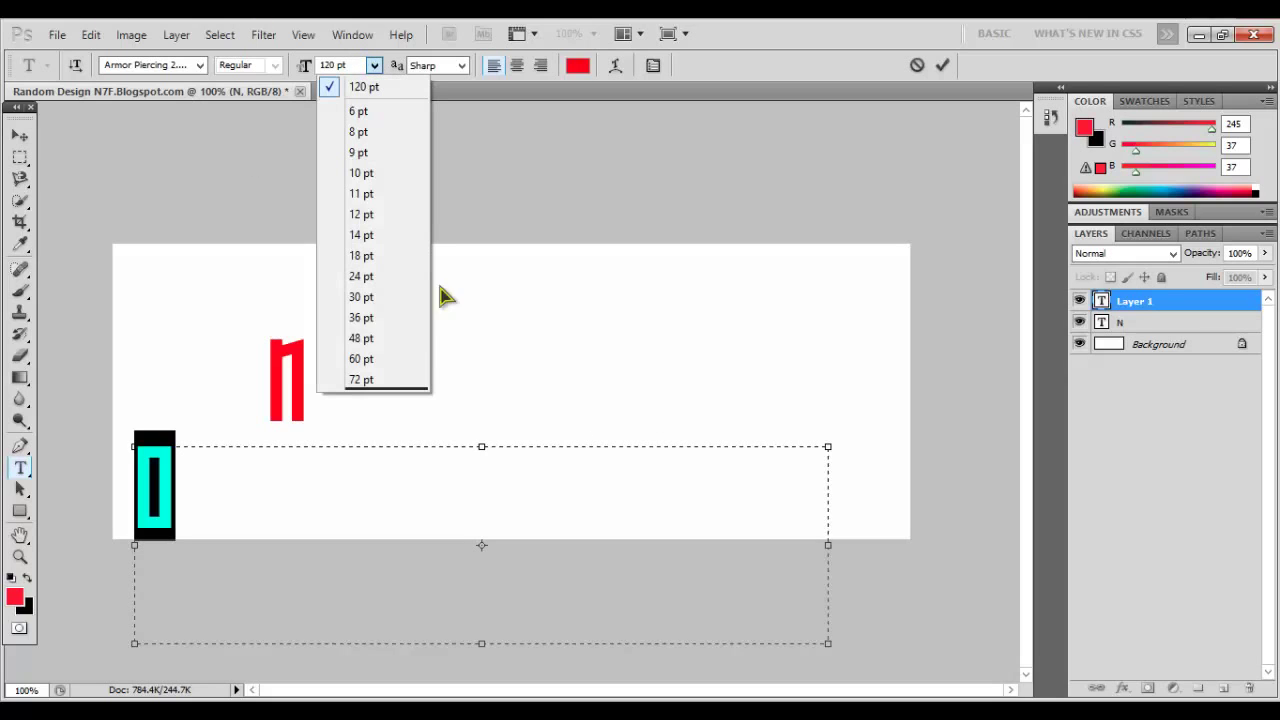
click(376, 376)
drag(318, 398, 473, 325)
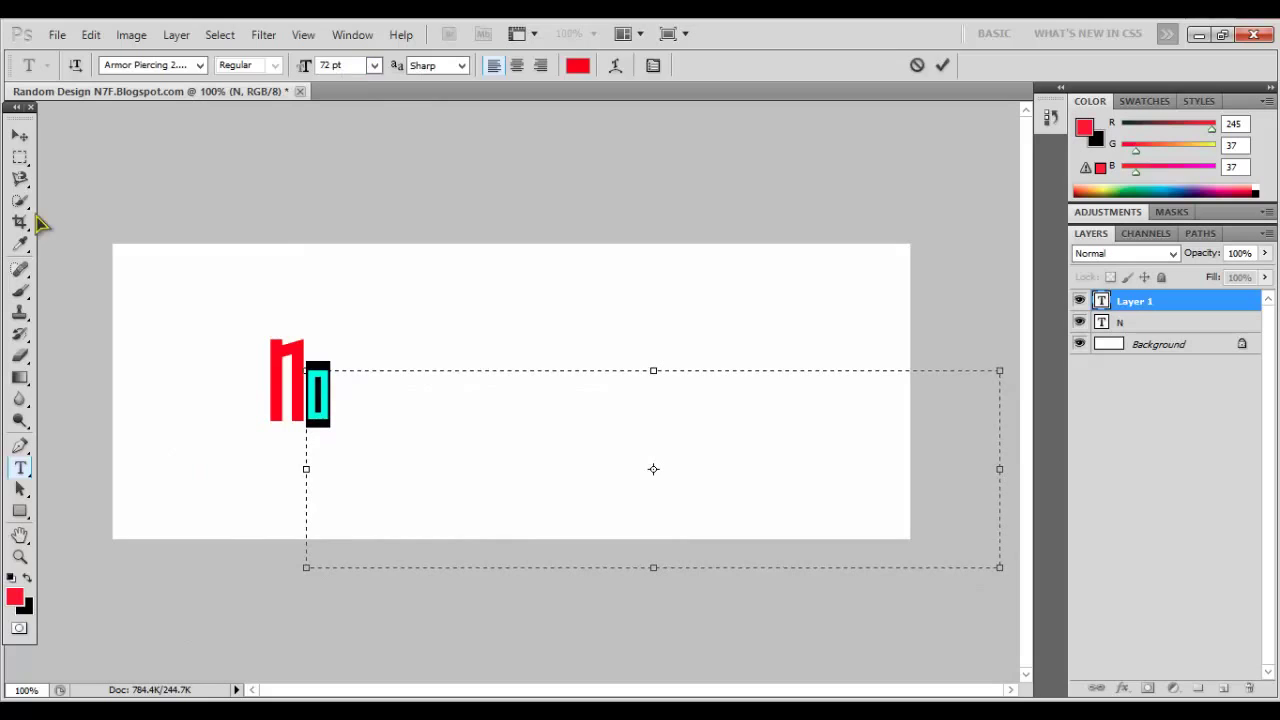
click(20, 157)
click(20, 136)
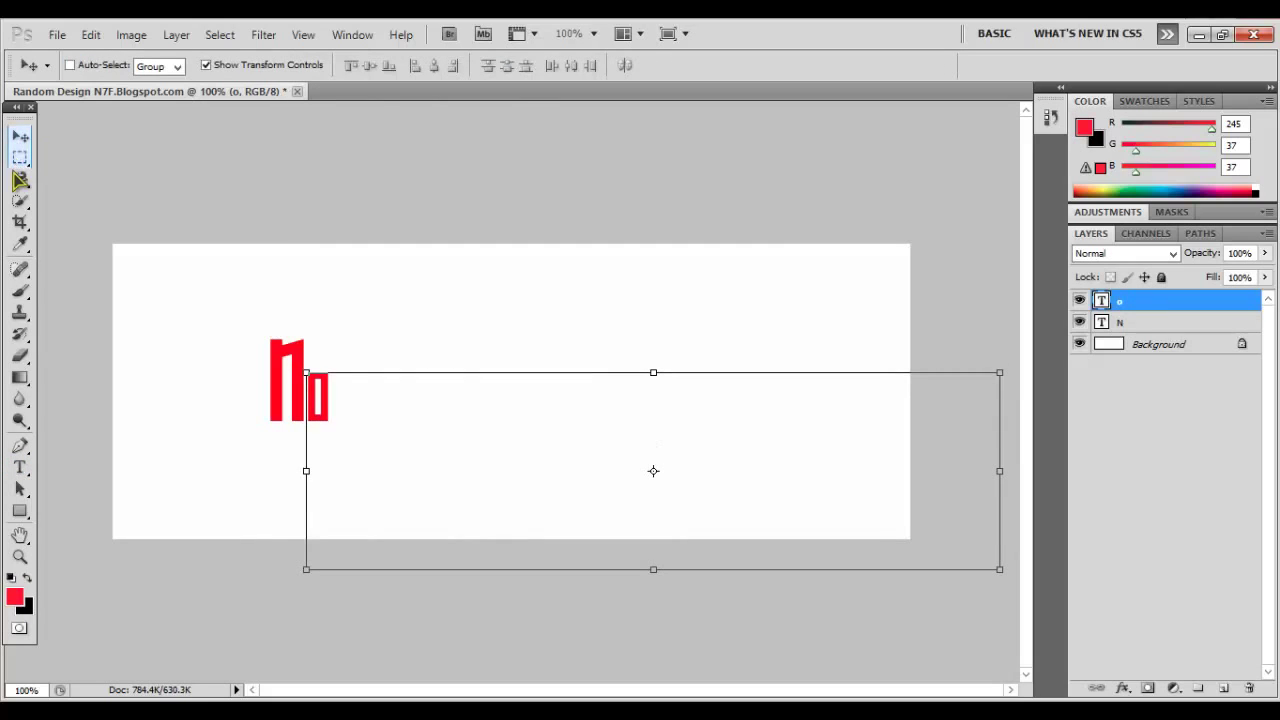
- Add "thing" at 72 pt in a new text box and align it right after "No"
click(20, 467)
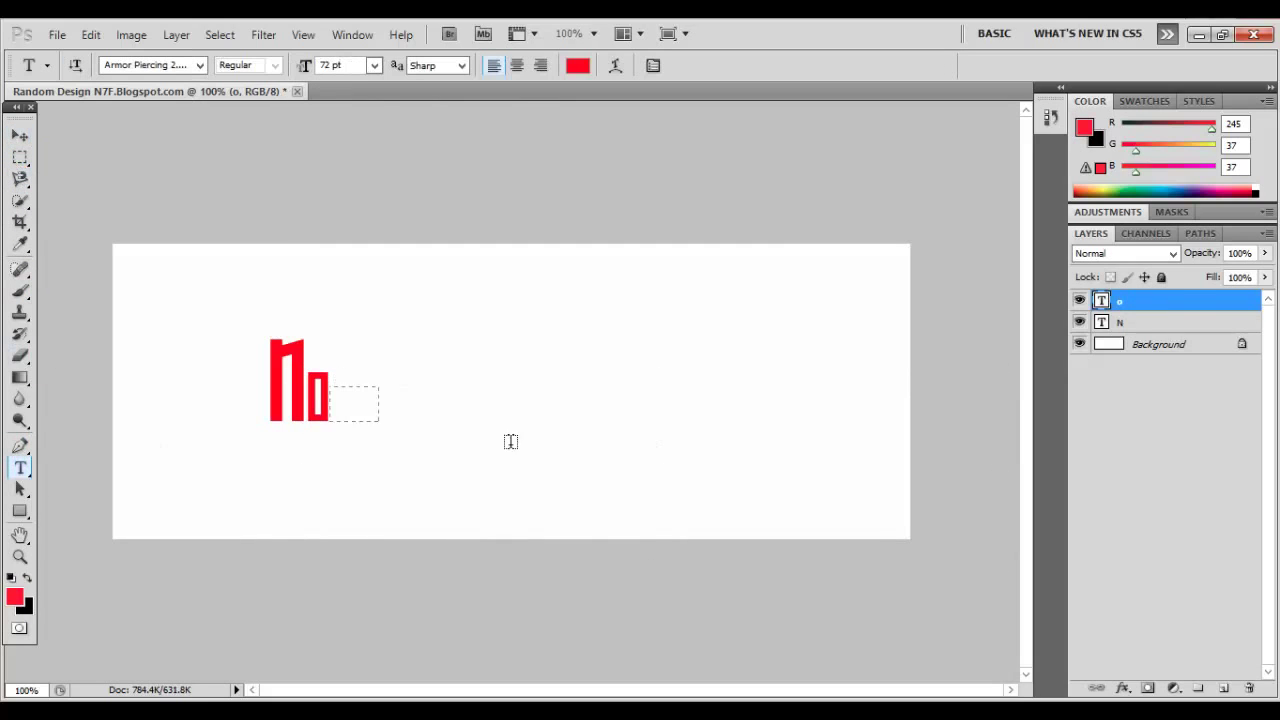
drag(329, 386, 971, 538)
text(thing)
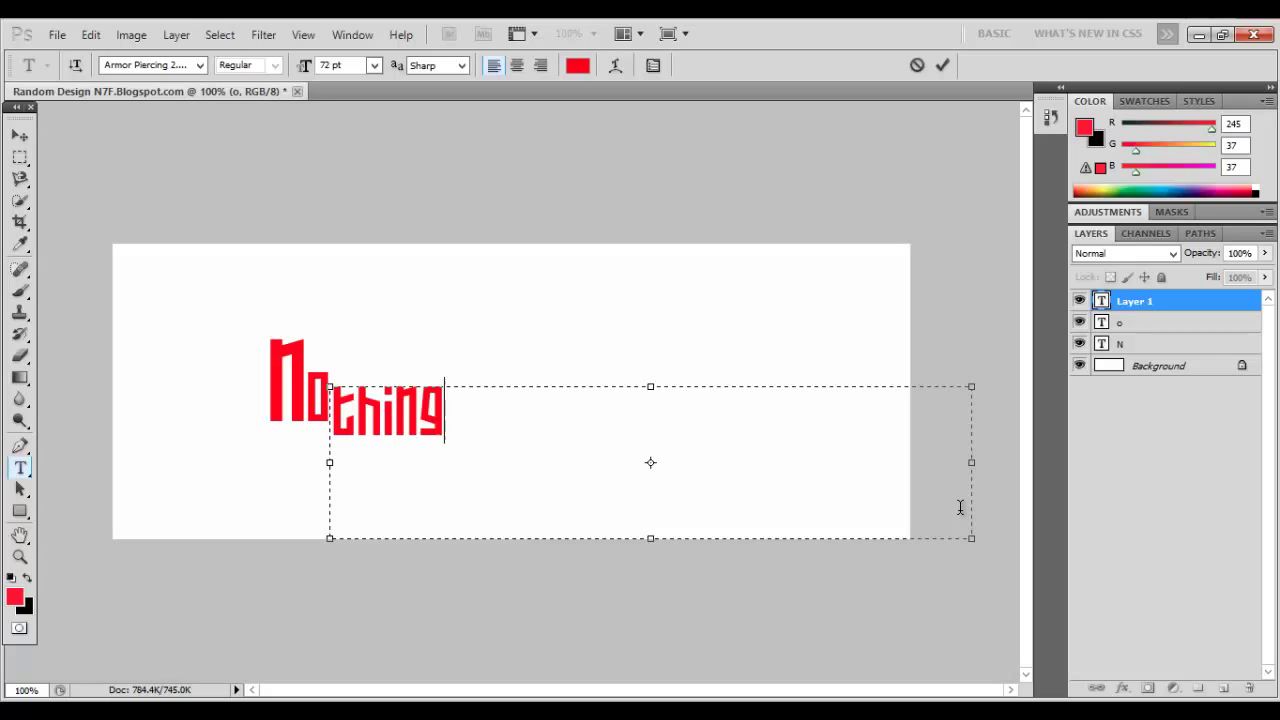
drag(638, 308, 631, 291)
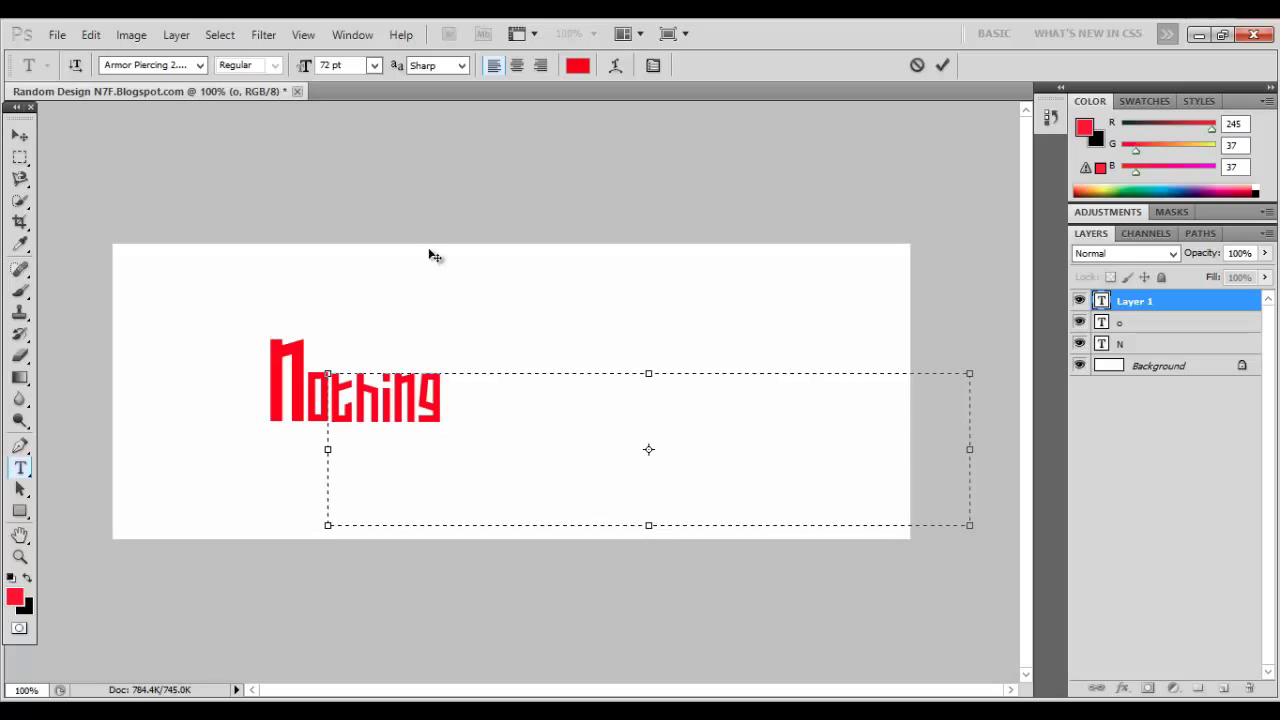
click(20, 138)
click(21, 154)
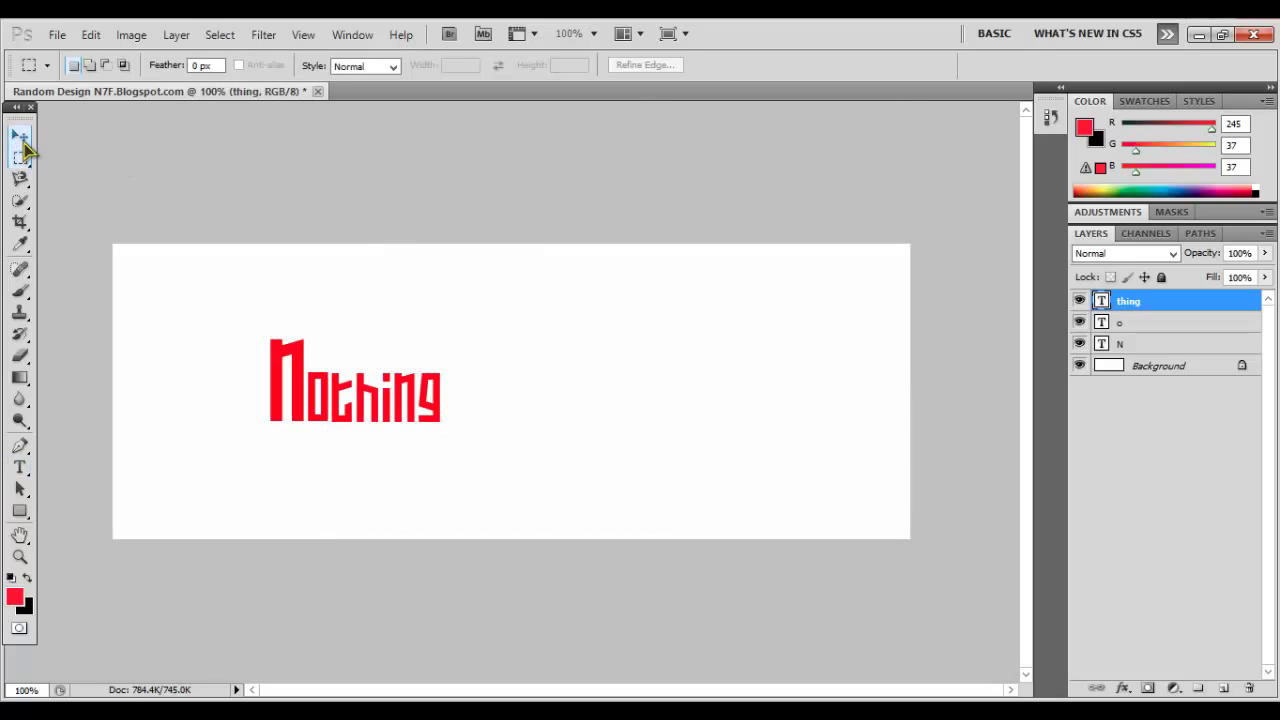
click(21, 137)
- Add a capital "F" in a new text box after "Nothing" and set its size to 120 pt
click(20, 467)
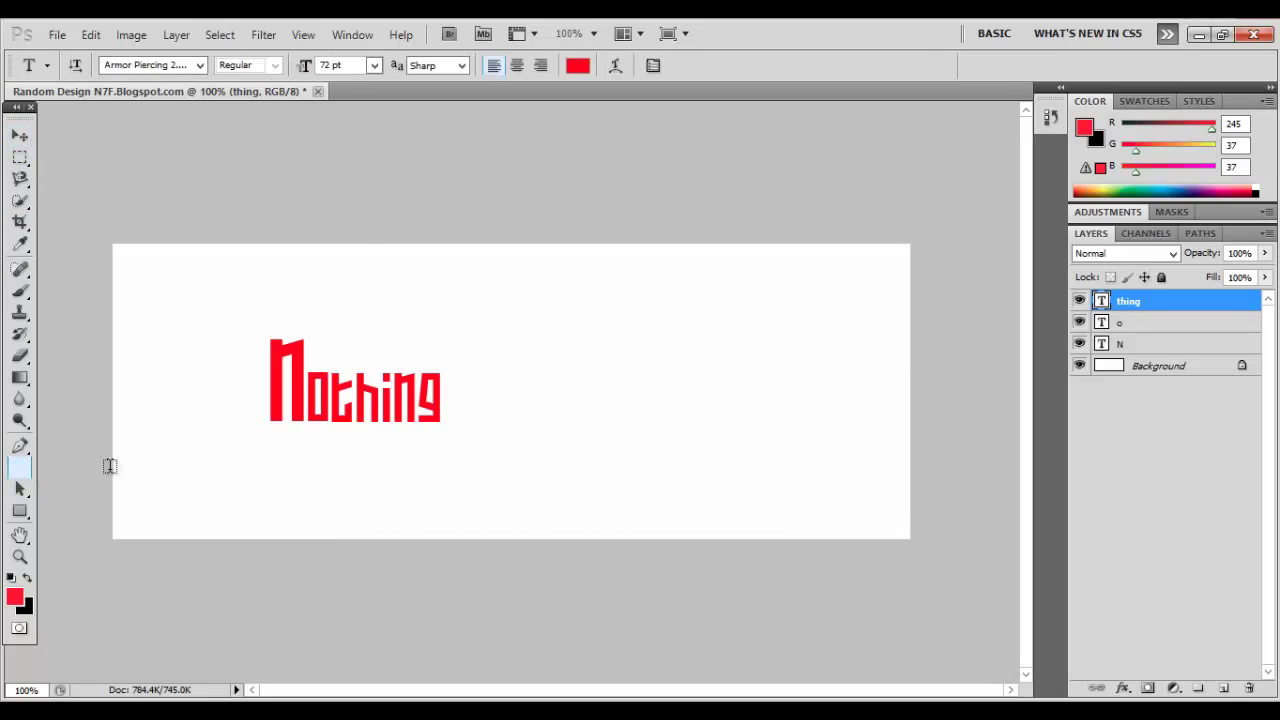
drag(481, 324, 1012, 548)
text(F)
key(ctrl+a)
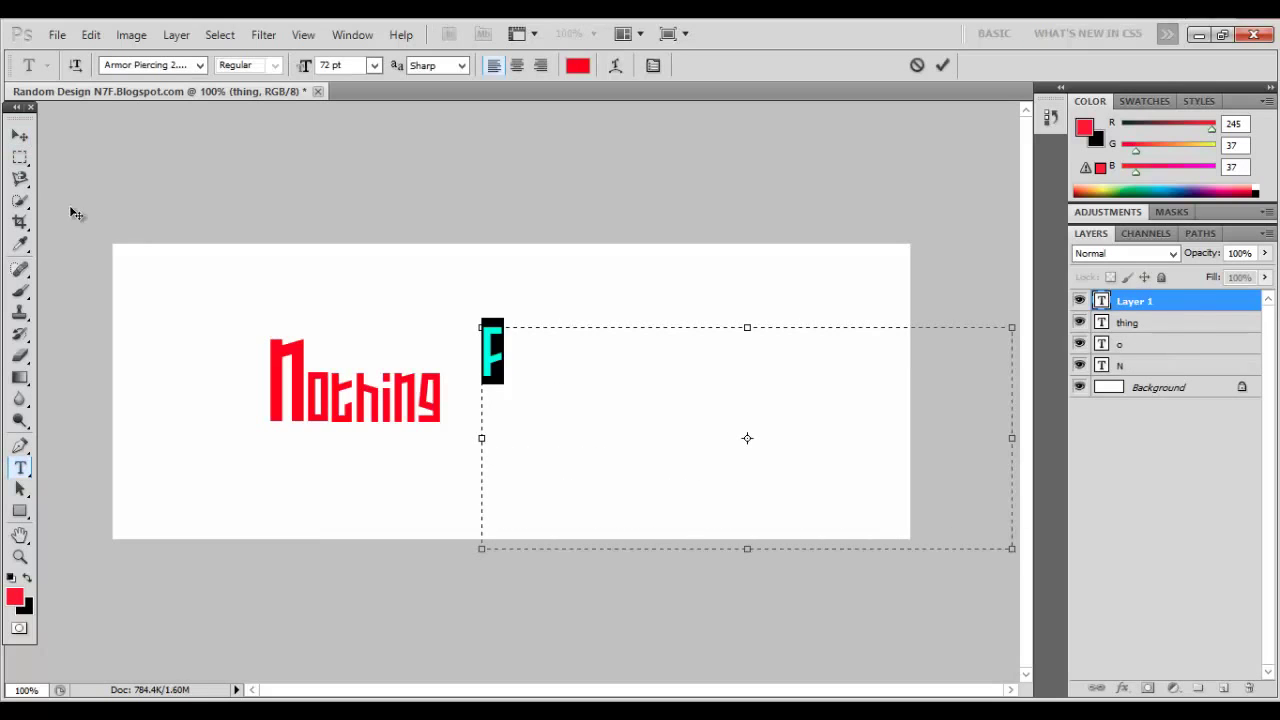
double_click(350, 62)
text(120 PT)
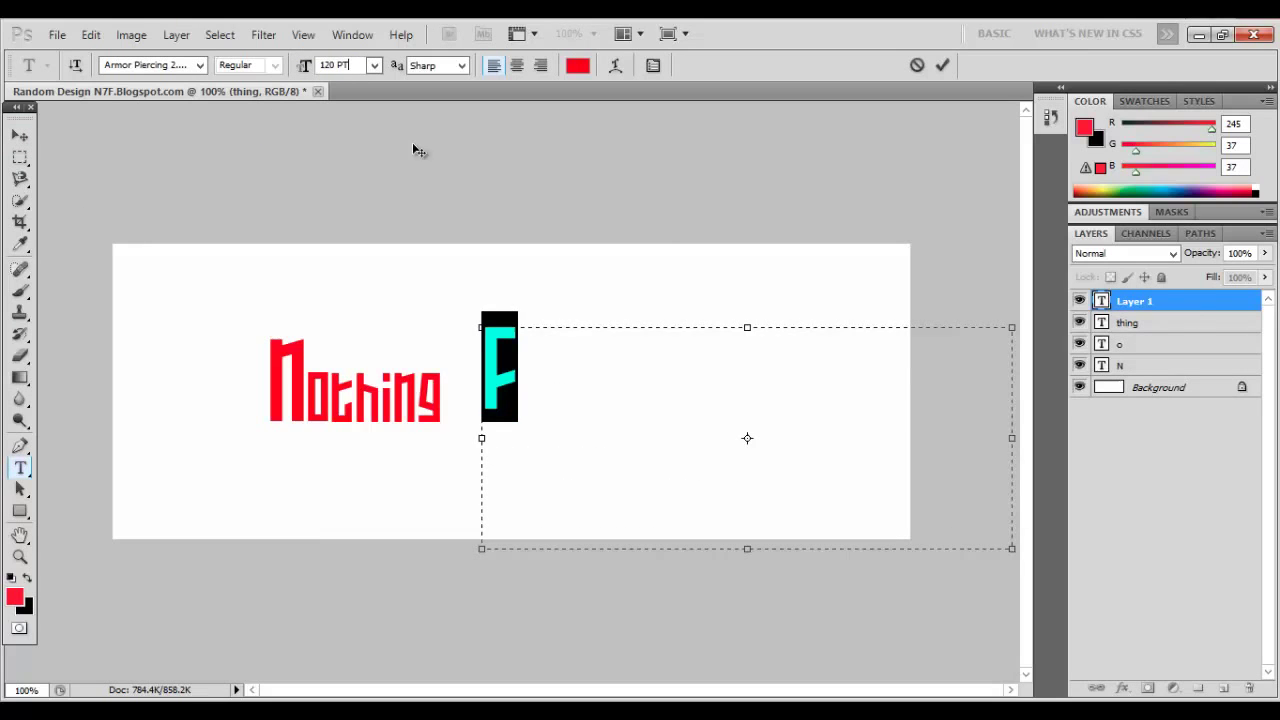
- Move the "F" slightly closer to "Nothing" and down onto the word's baseline
click(624, 426)
drag(623, 263, 611, 276)
click(36, 158)
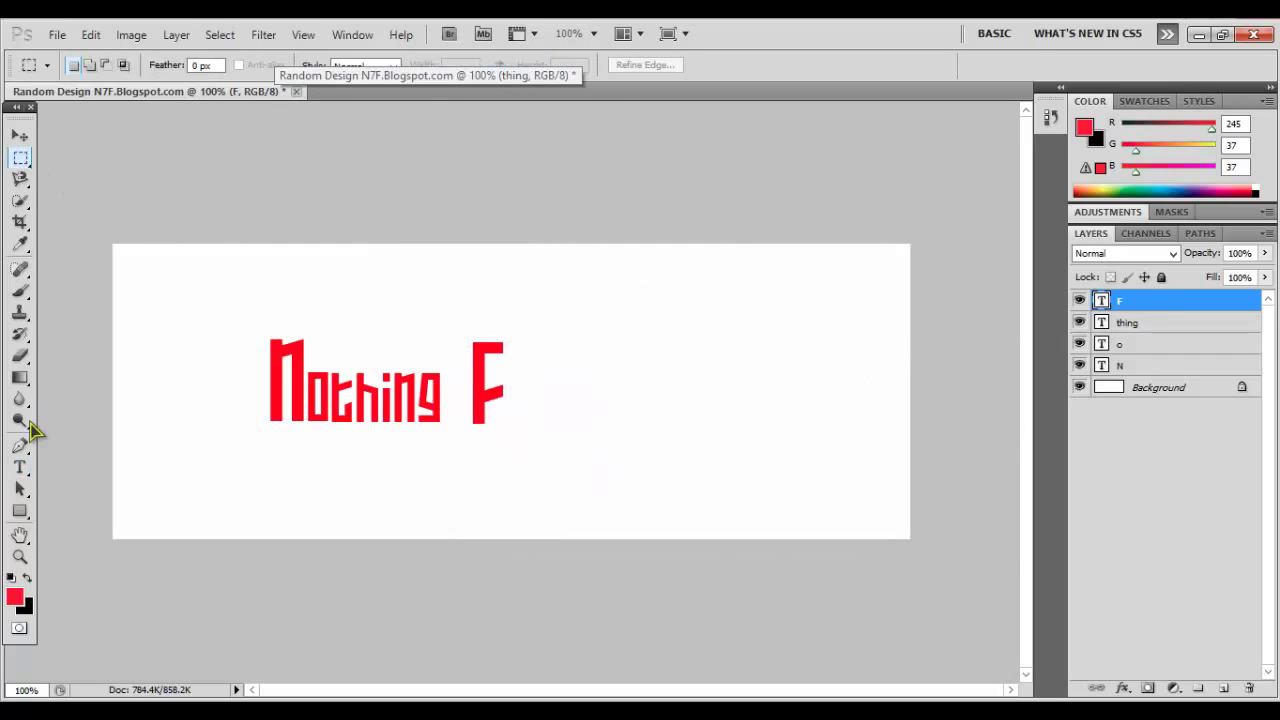
- Add "OR" in a new text box beside the "F"
click(20, 446)
click(21, 466)
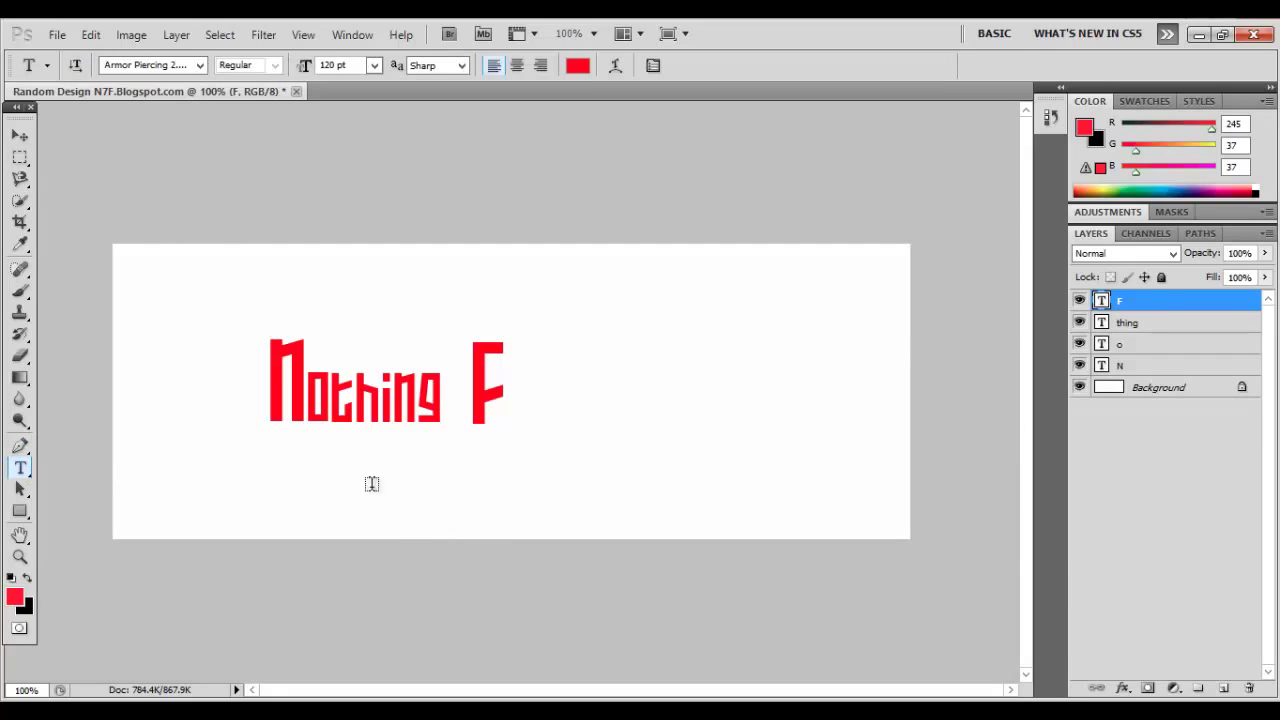
drag(521, 385, 1119, 588)
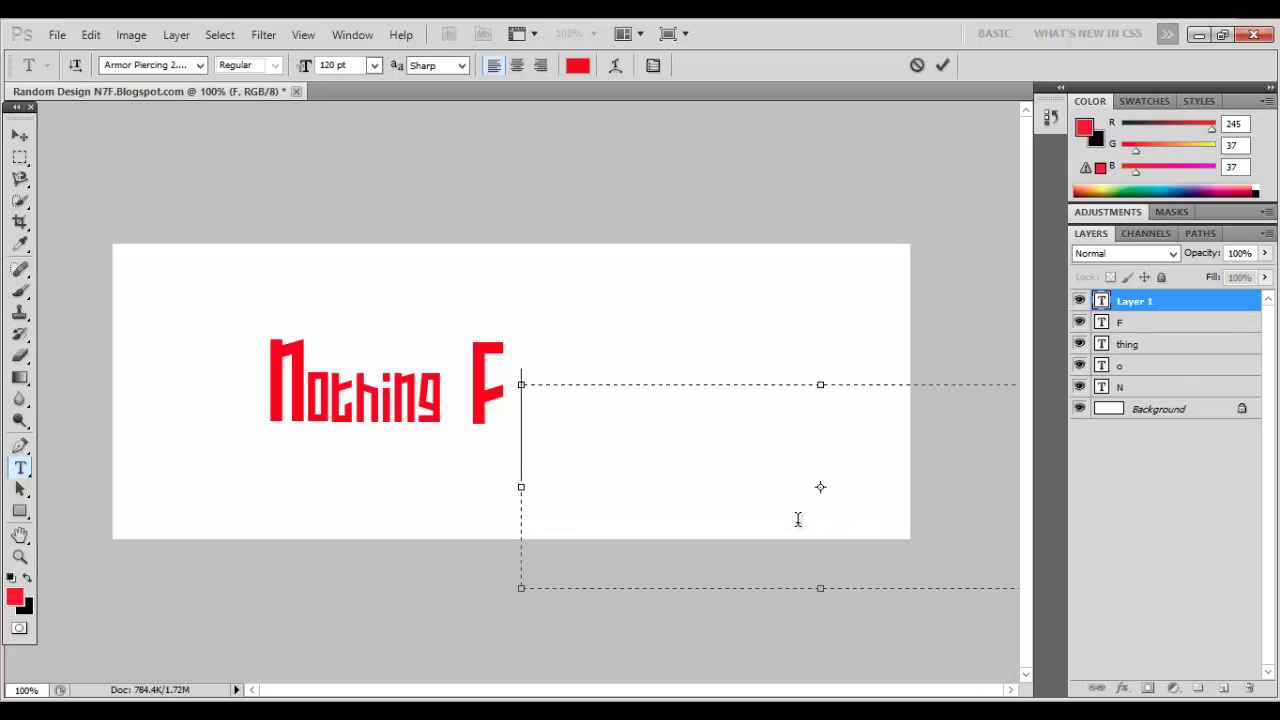
text(OR)
- Set "OR" to 72 pt and place it directly after the "F" on the same baseline
click(374, 66)
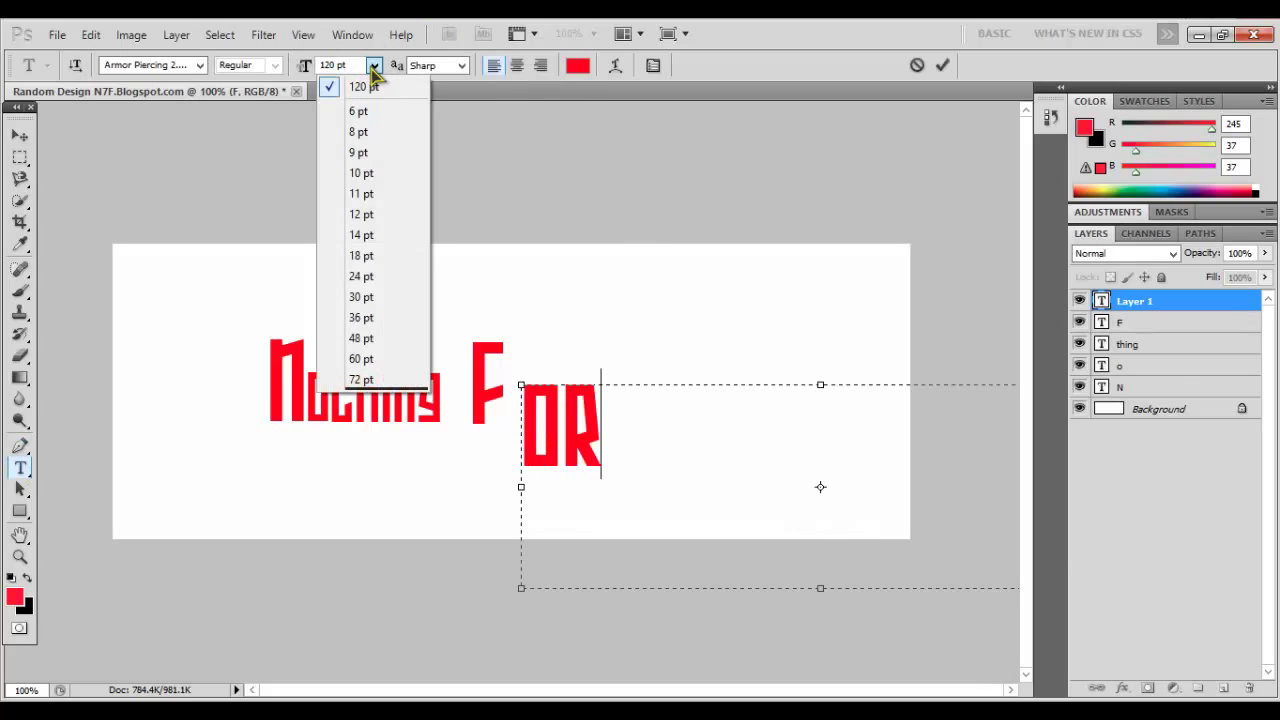
click(646, 486)
drag(702, 437, 166, 174)
click(374, 65)
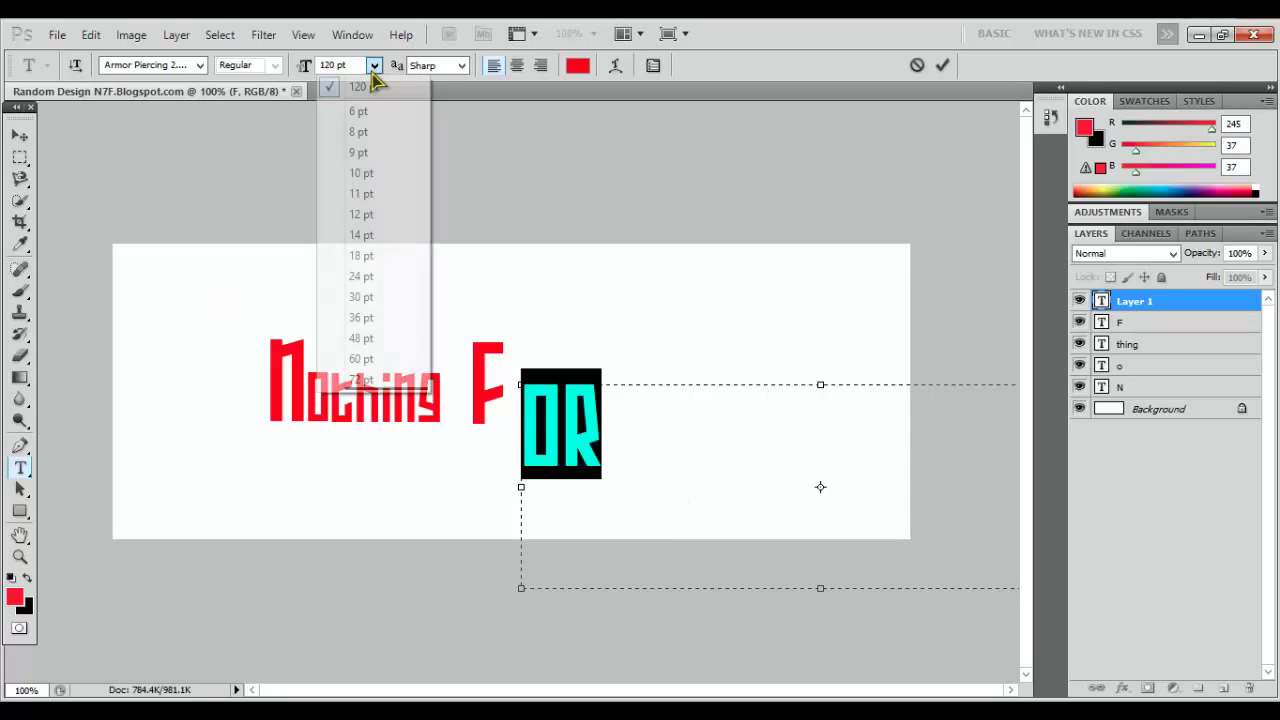
click(357, 380)
drag(652, 323, 636, 320)
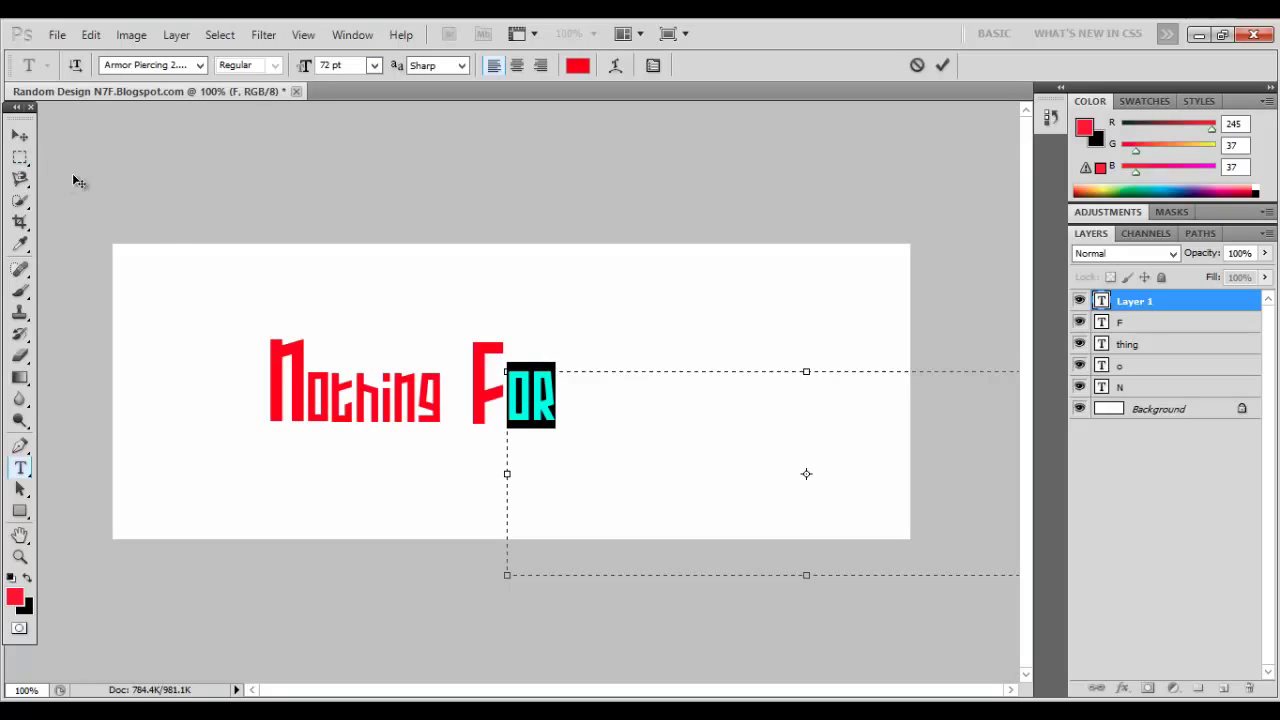
click(20, 157)
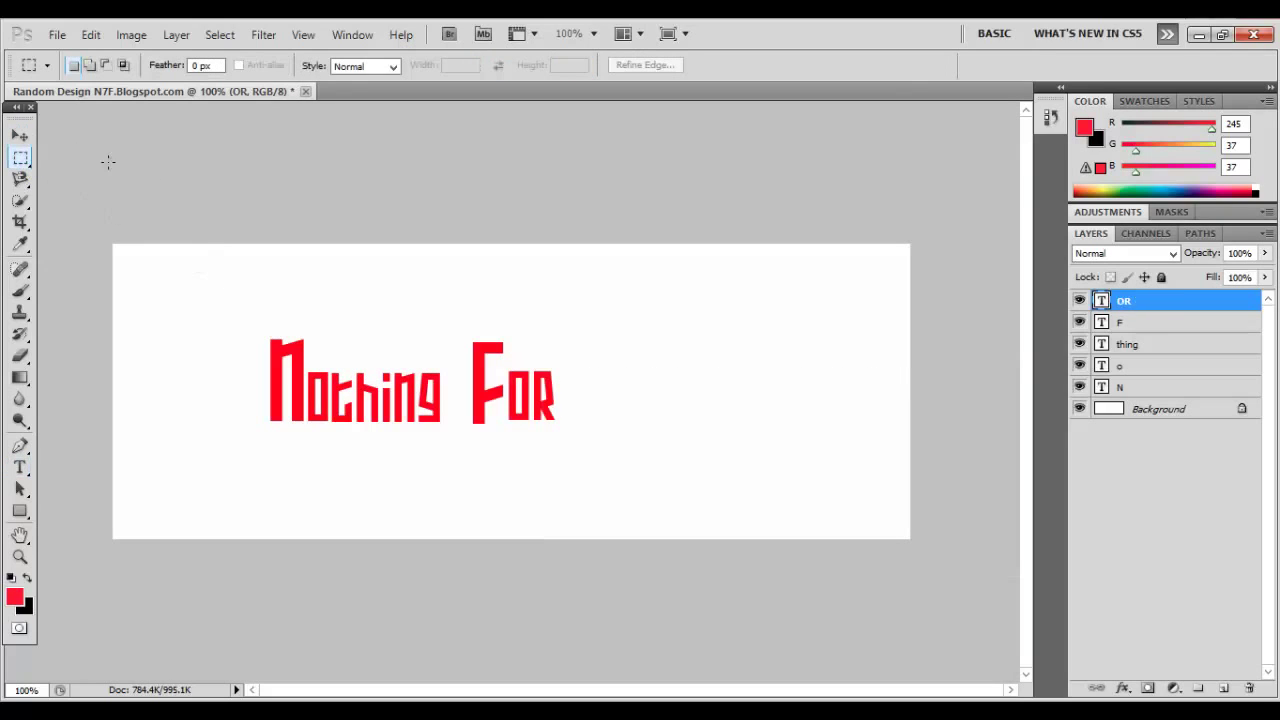
click(20, 134)
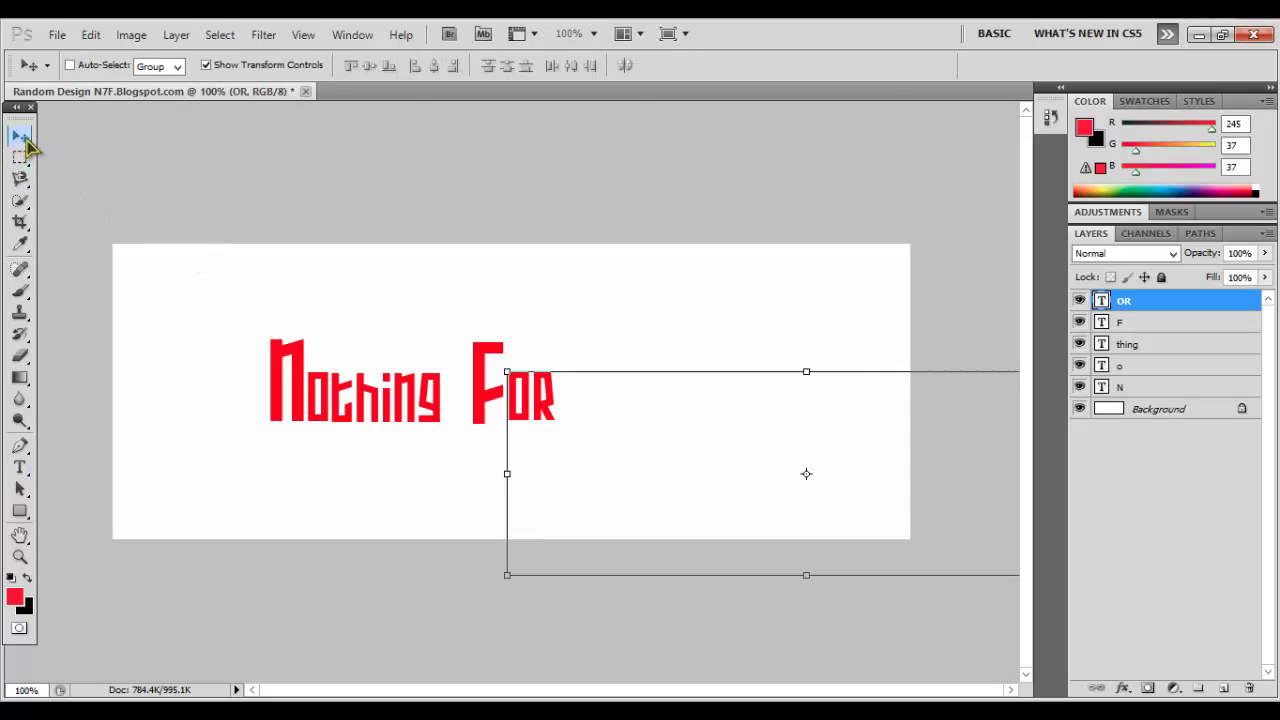
- Add the digit "7" in a new text box at the canvas's left edge
shift+click(1177, 323)
click(1174, 305)
click(20, 467)
drag(98, 366, 700, 553)
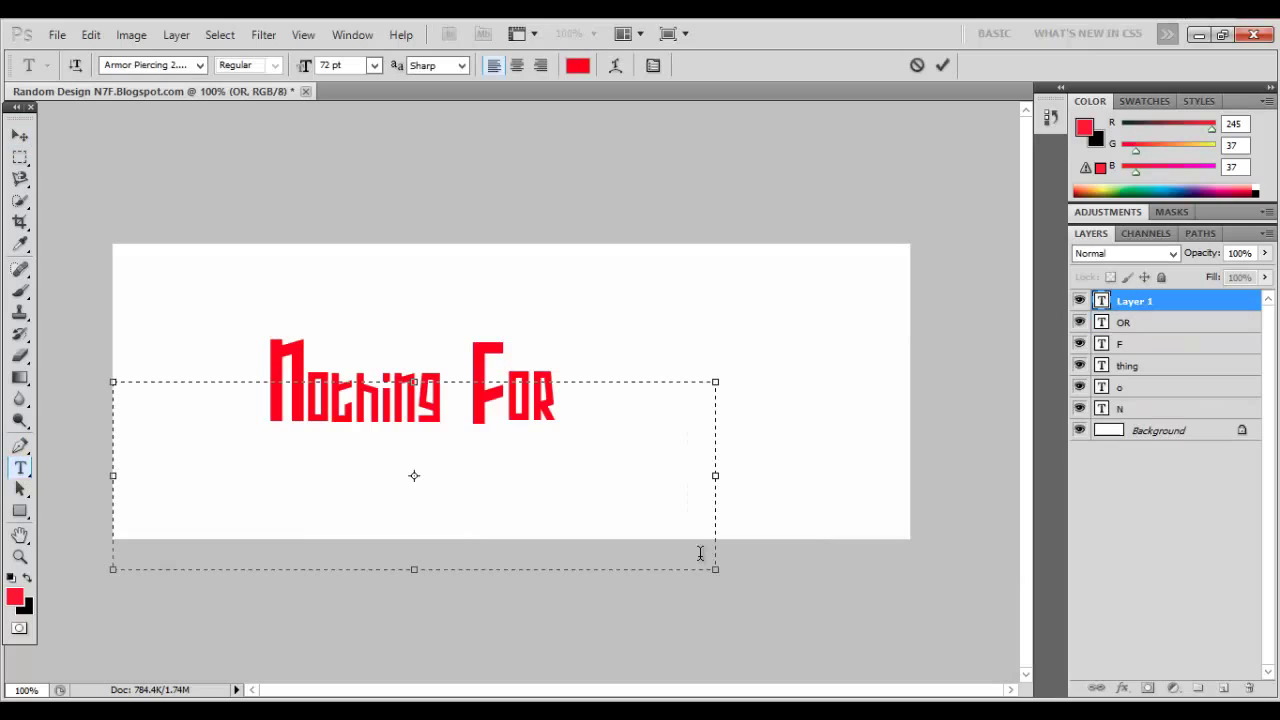
text(7)
- Set the "7" to 130 pt and move it into the gap between "Nothing" and "For"
key(ctrl+a)
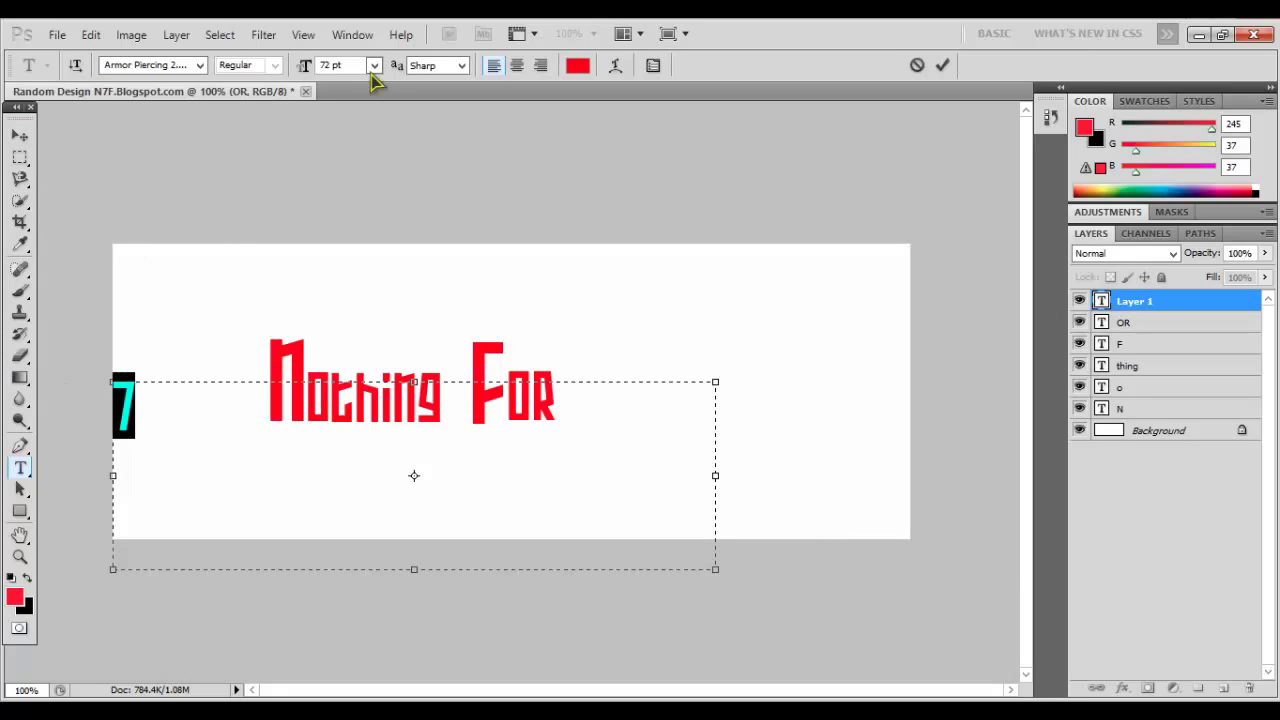
click(338, 65)
text(130 PT)
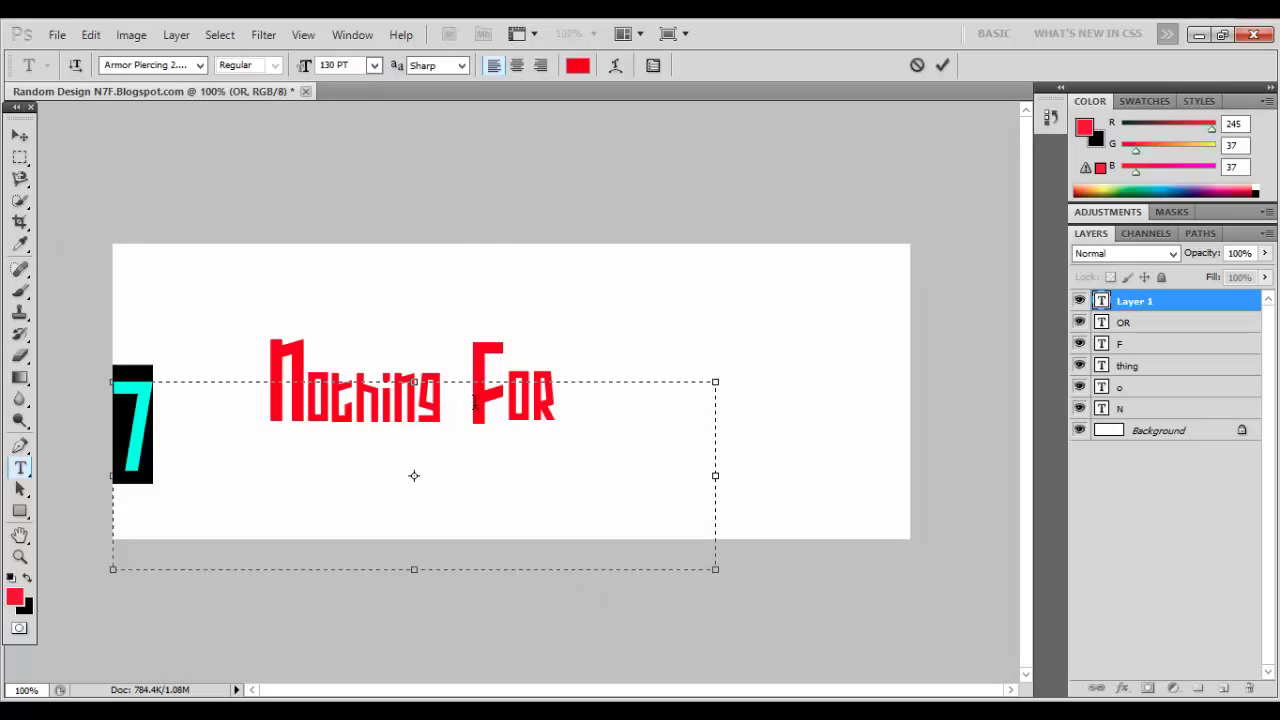
drag(426, 308, 746, 258)
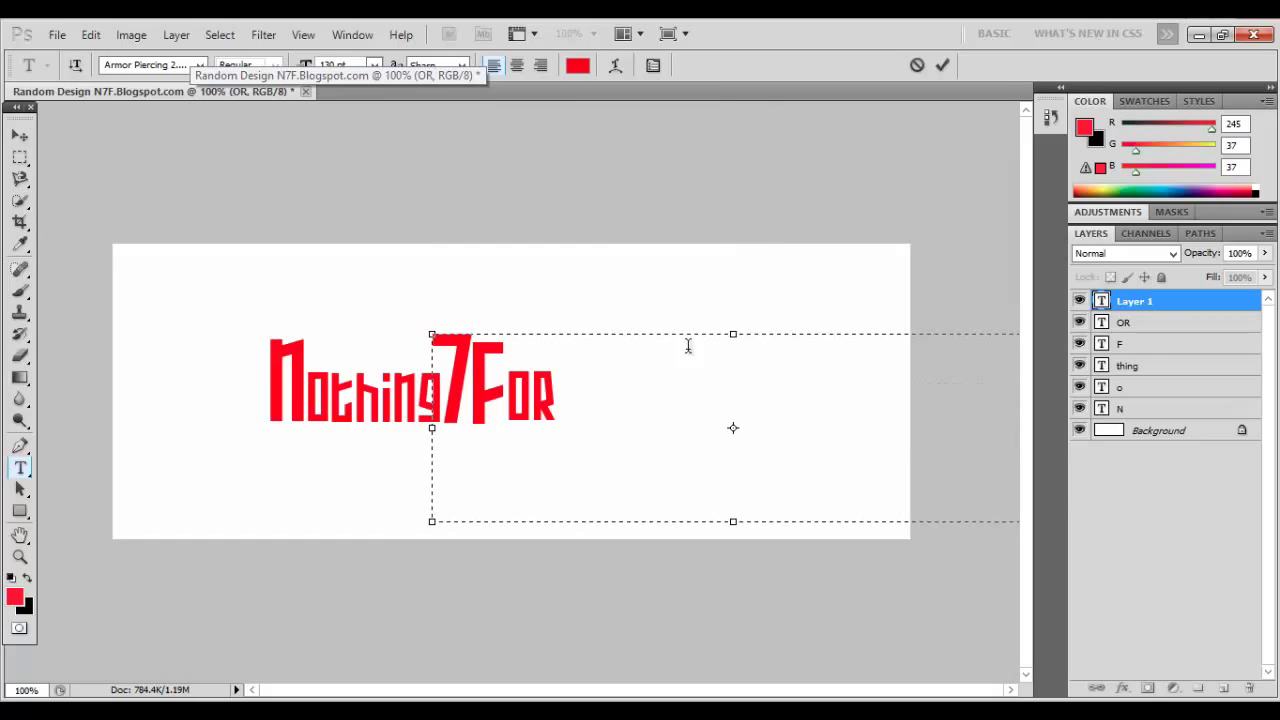
- Commit the "7" text, move the "F" and "OR" layers together slightly right, and shift the "7" clear of "Nothing"
click(1160, 320)
click(1160, 301)
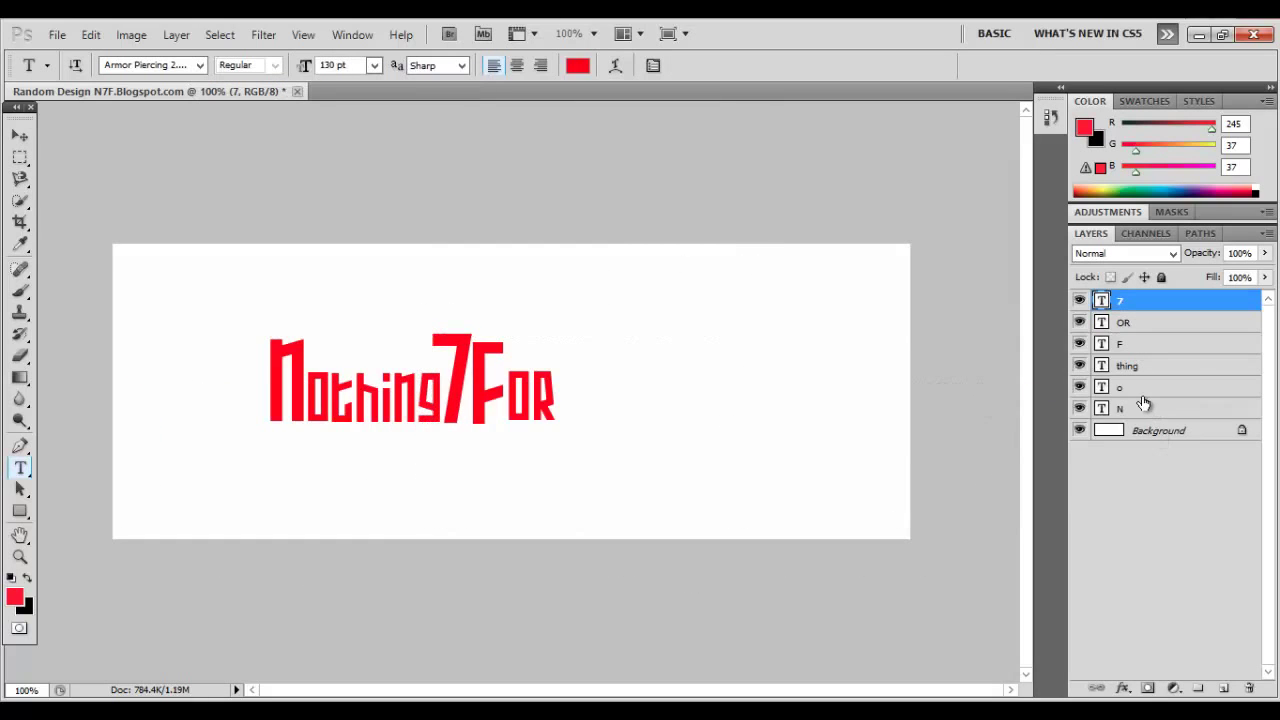
click(1147, 322)
click(1147, 343)
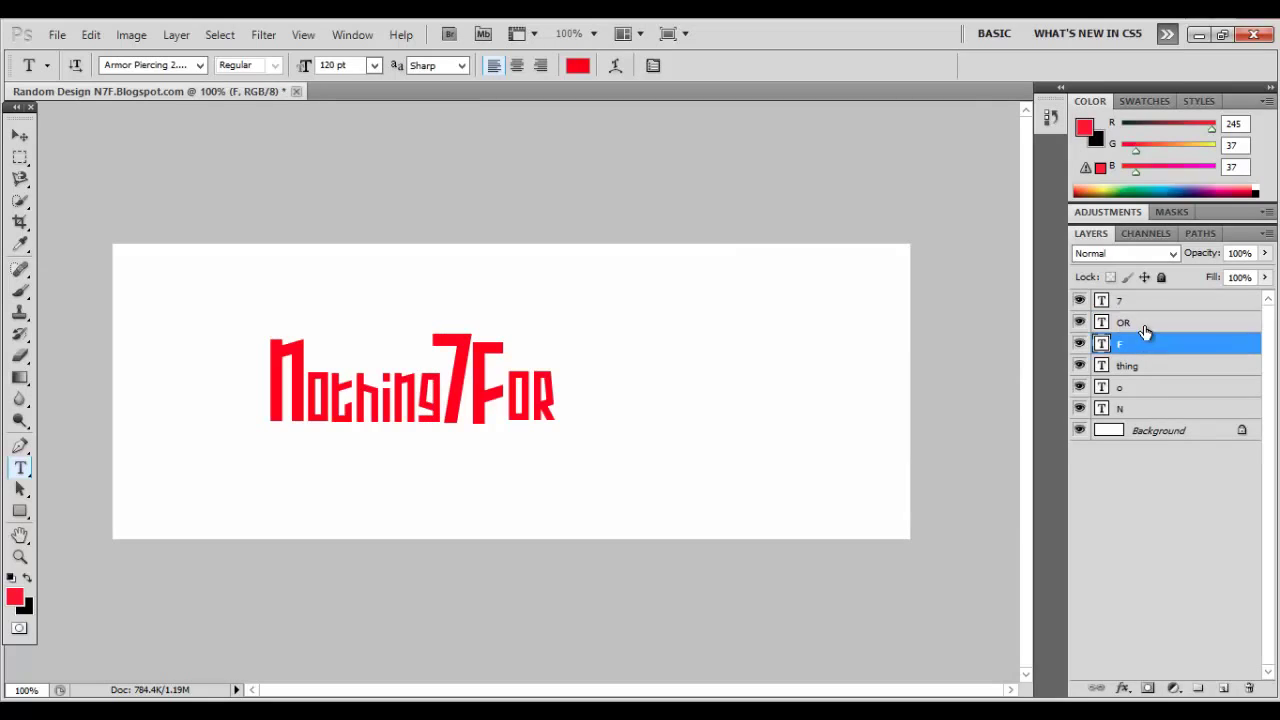
shift+click(1147, 322)
key(v)
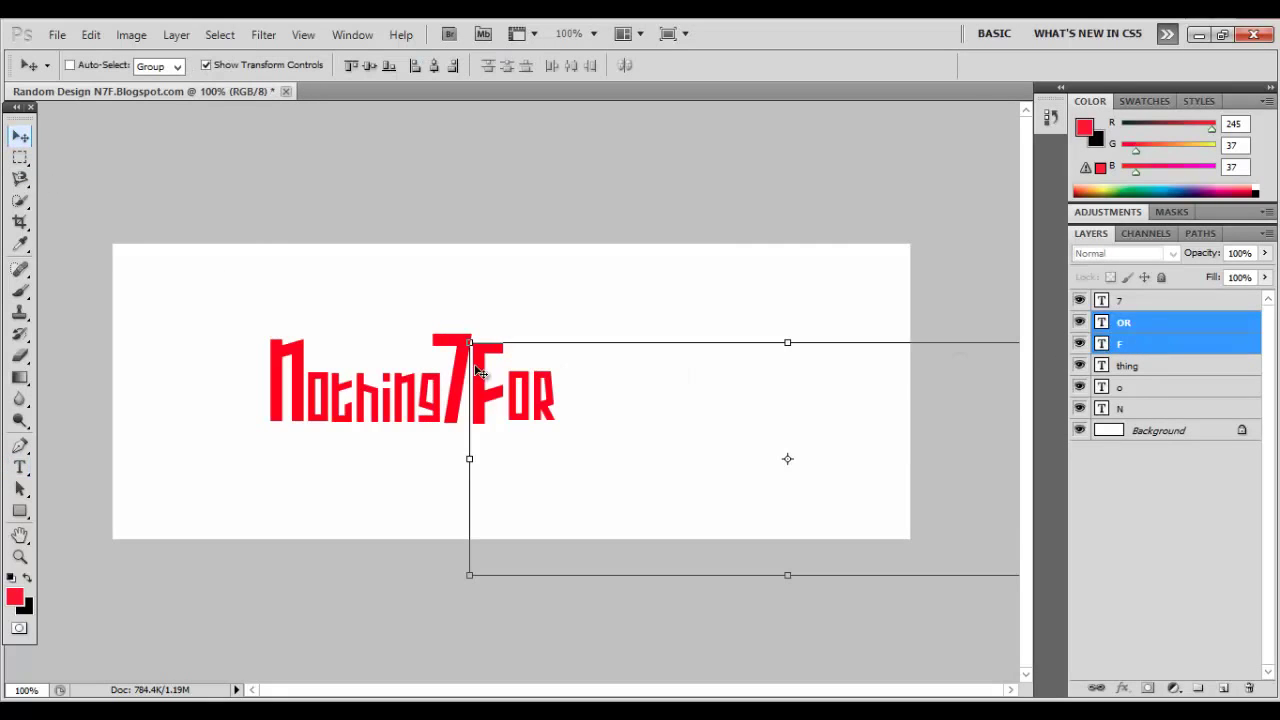
drag(491, 388, 465, 391)
click(1123, 302)
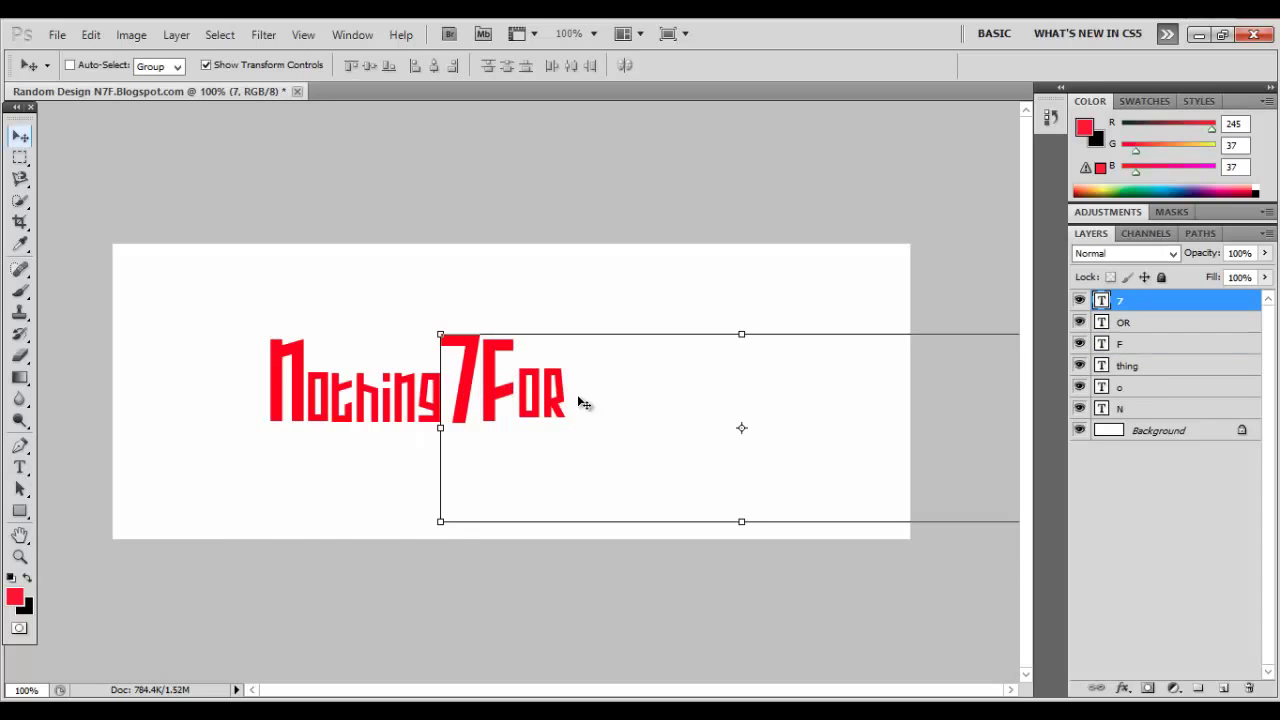
- Nudge the "F" and "OR" layers together to the right to open a gap after the "7"
click(1149, 344)
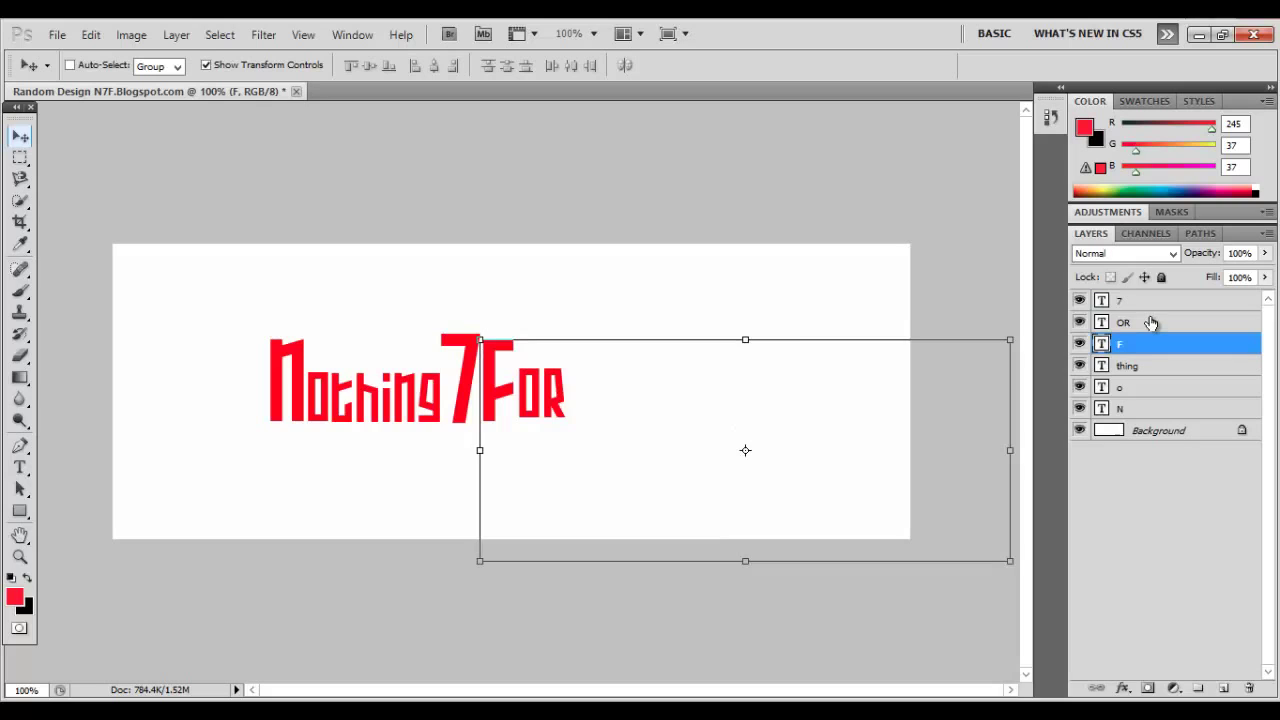
shift+click(1125, 323)
key(Right)
key(Right)
key(Right)
key(Right)
key(Right)
key(Right)
key(Right)
key(Right)
key(Right)
key(Right)
key(Right)
key(Right)
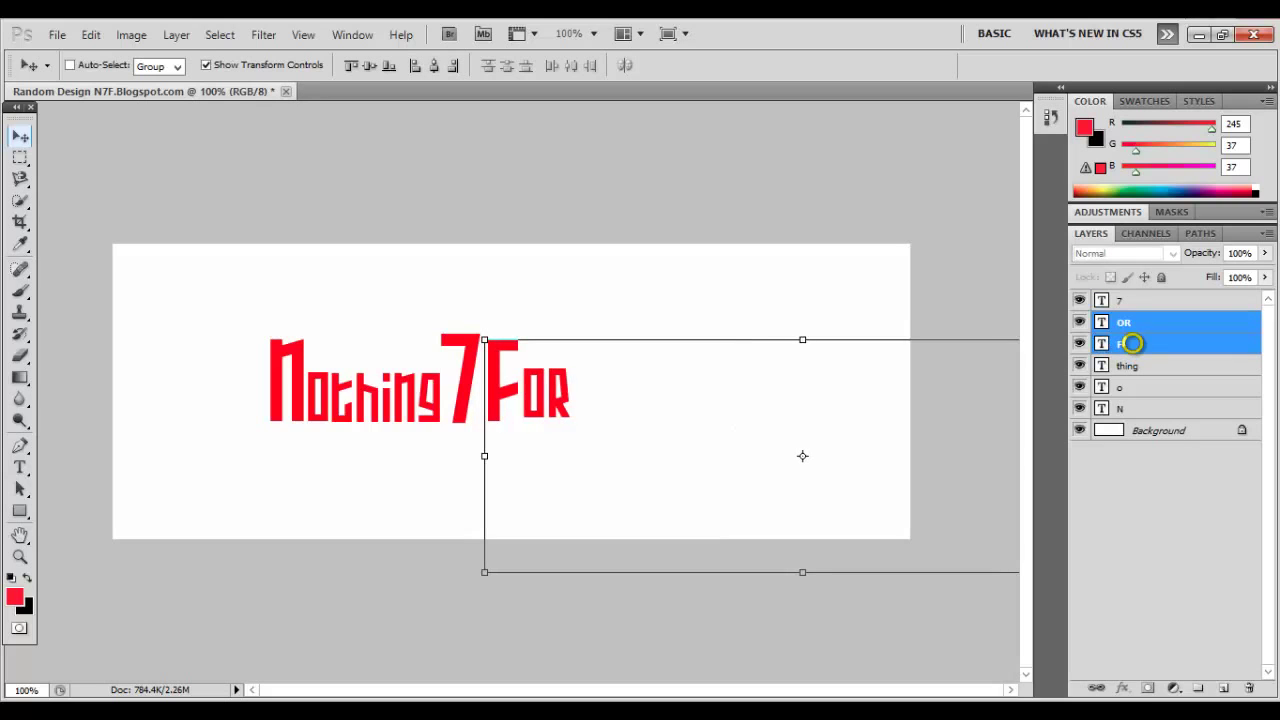
- Rasterize all six text layers, from "7" down to "N"
click(1182, 301)
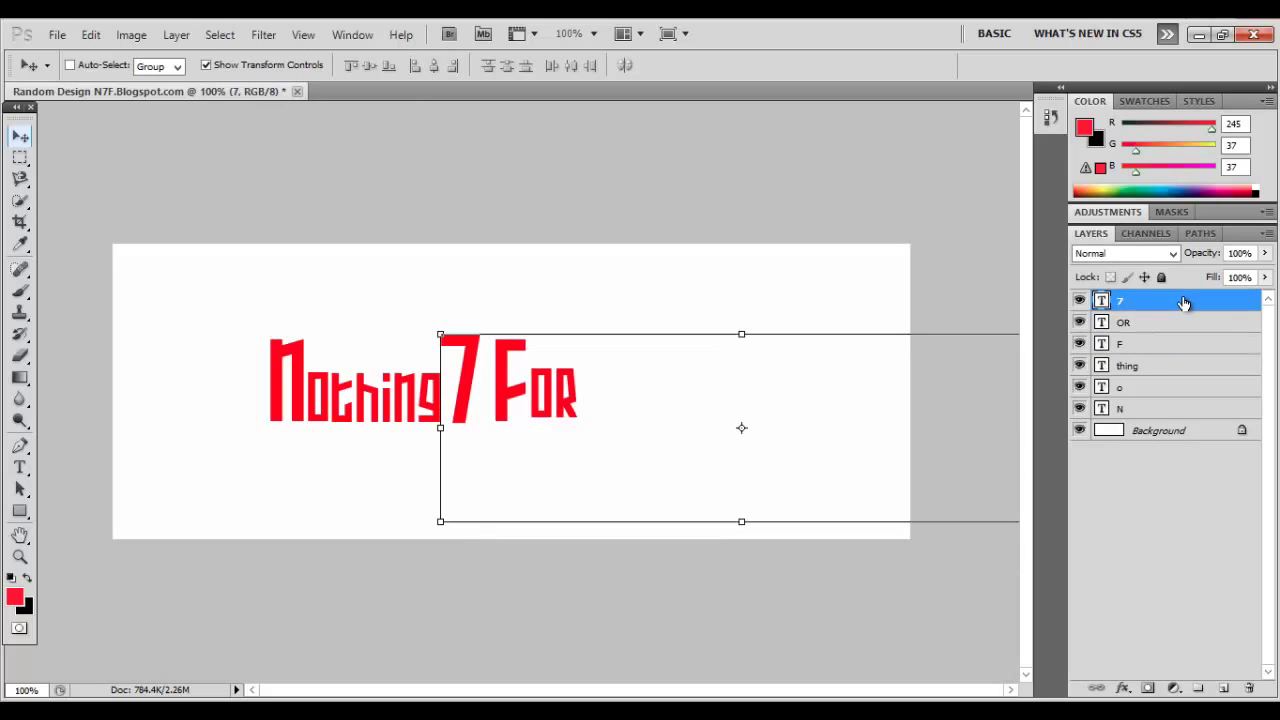
shift+click(1128, 410)
right_click(1181, 366)
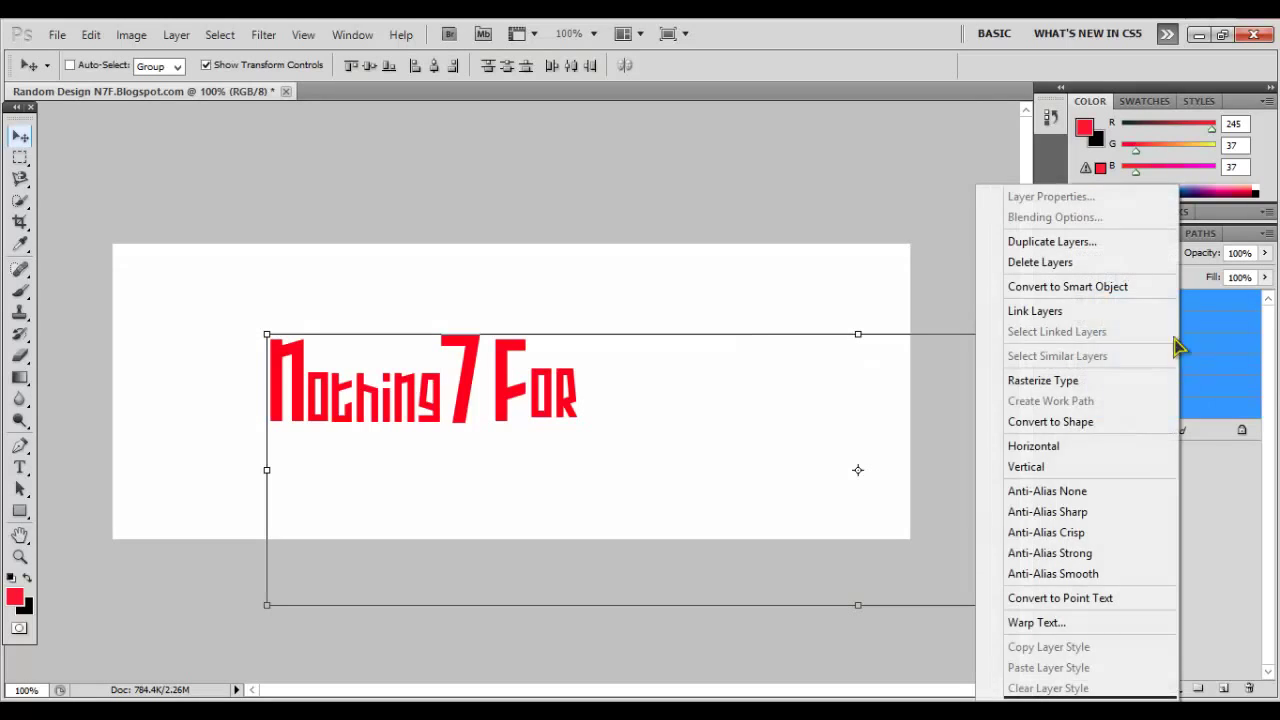
click(1030, 386)
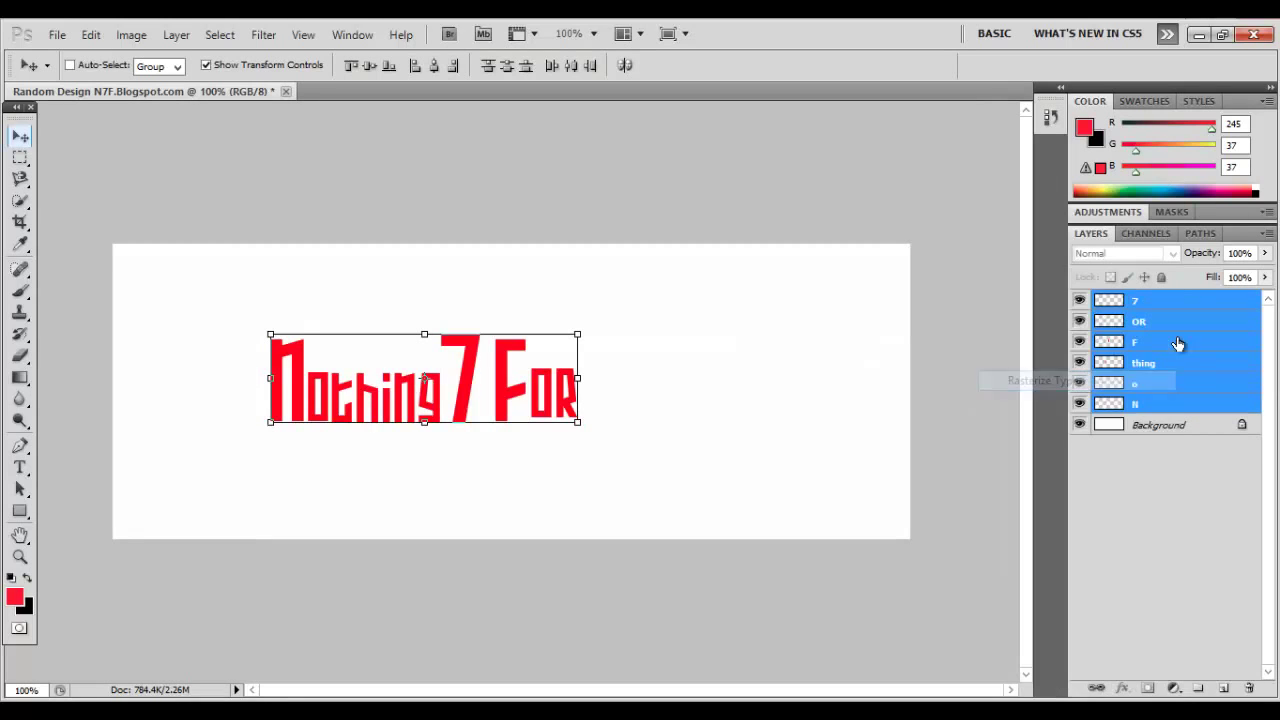
- Merge the six rasterized letter layers into one and move the merged text to the middle of the canvas
right_click(1182, 408)
click(1024, 649)
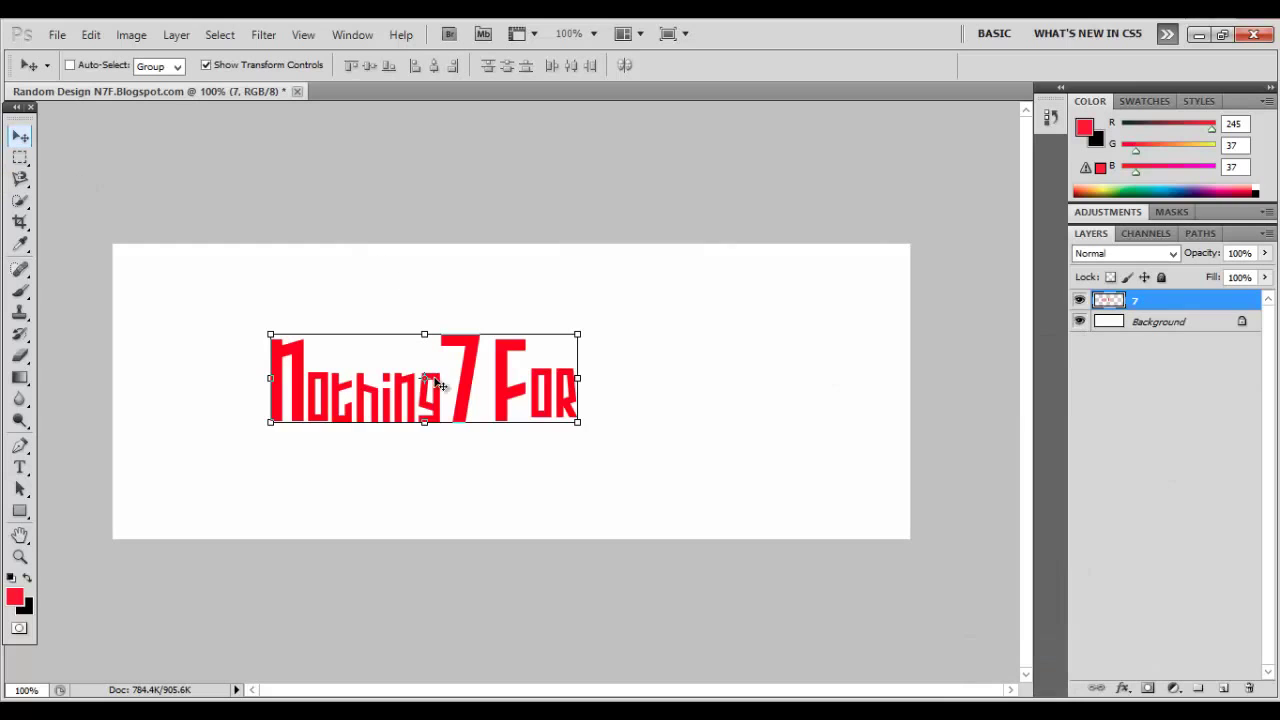
drag(438, 385, 521, 393)
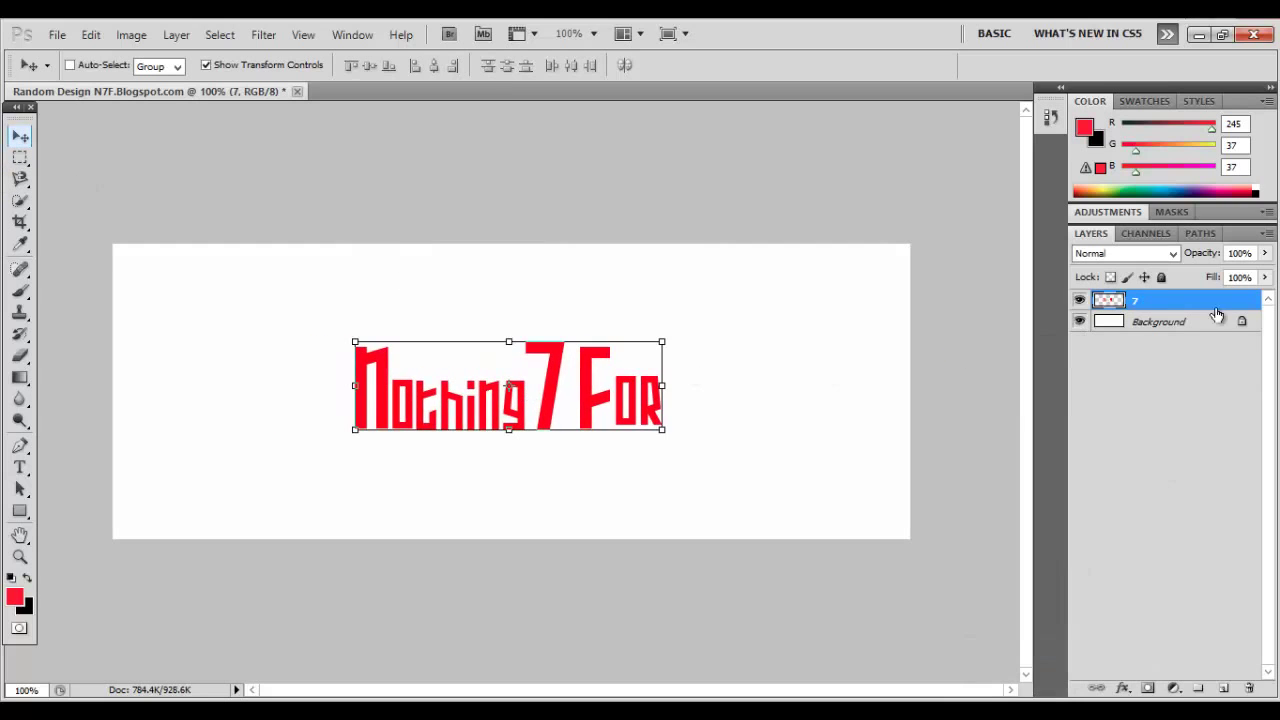
- Add a drop shadow to the merged text layer with 88% opacity and 6 px distance
click(1217, 323)
click(1200, 301)
right_click(1200, 301)
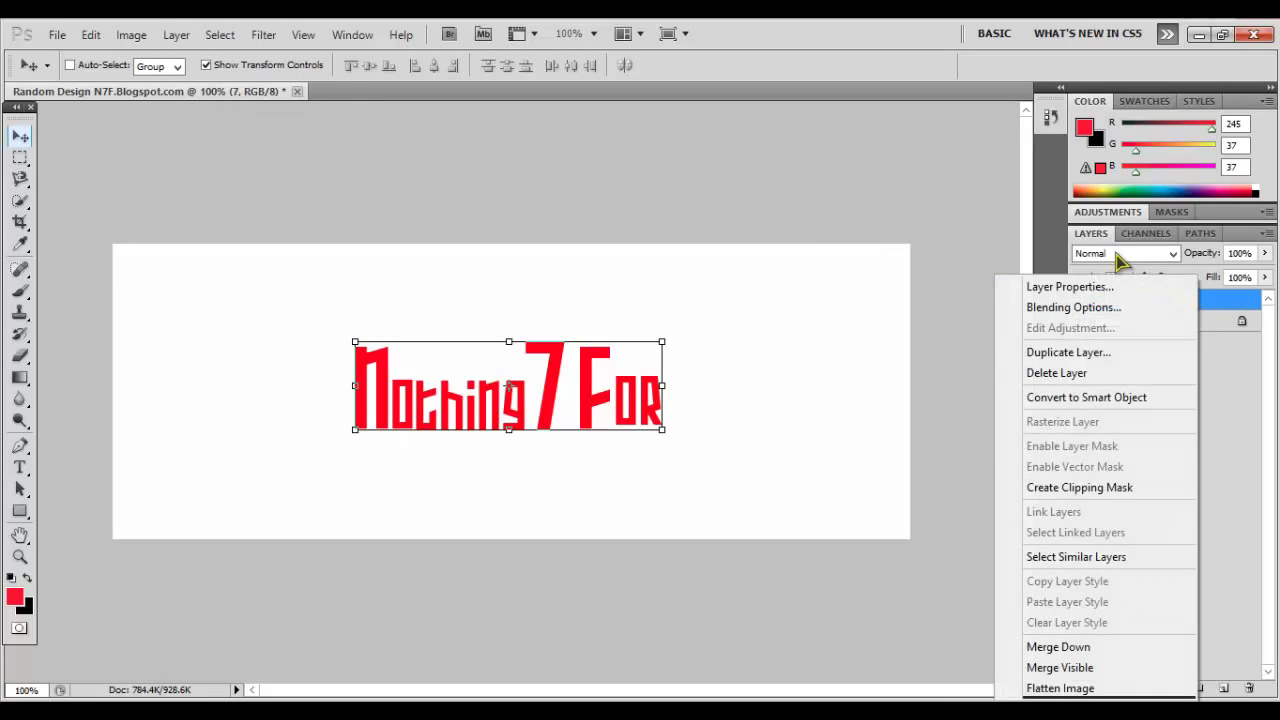
click(918, 324)
key(h)
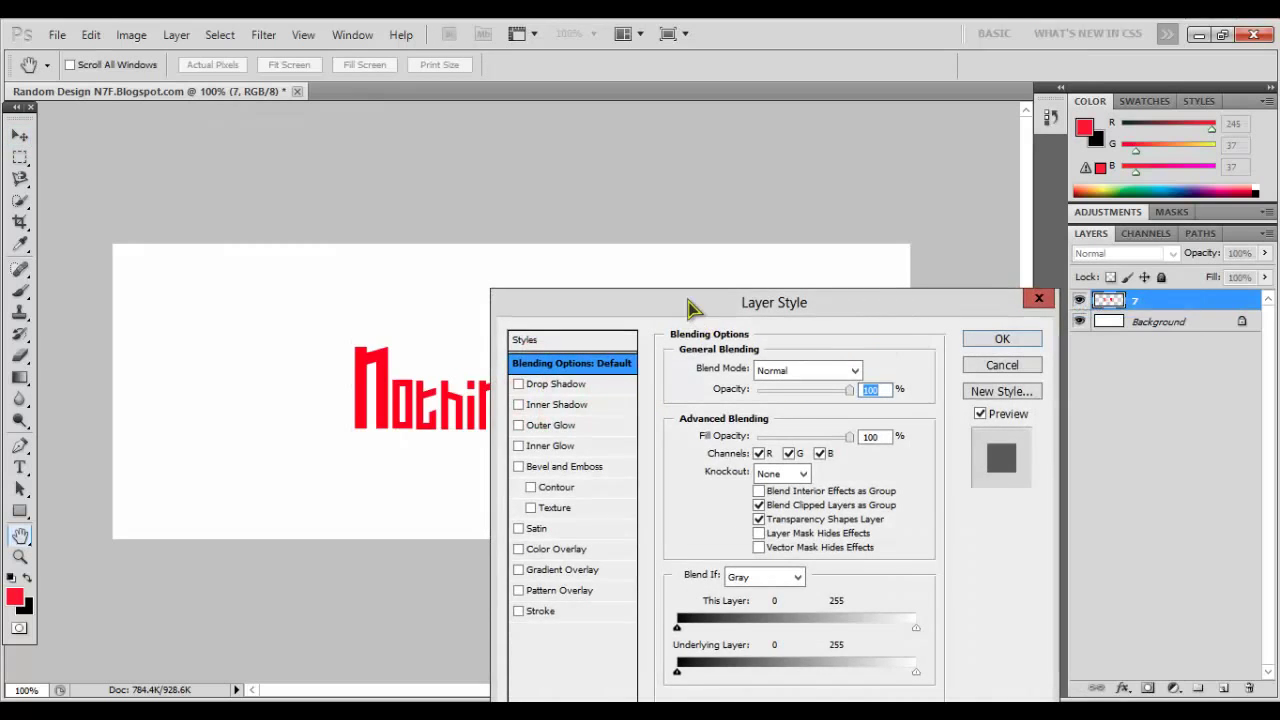
drag(692, 302, 912, 222)
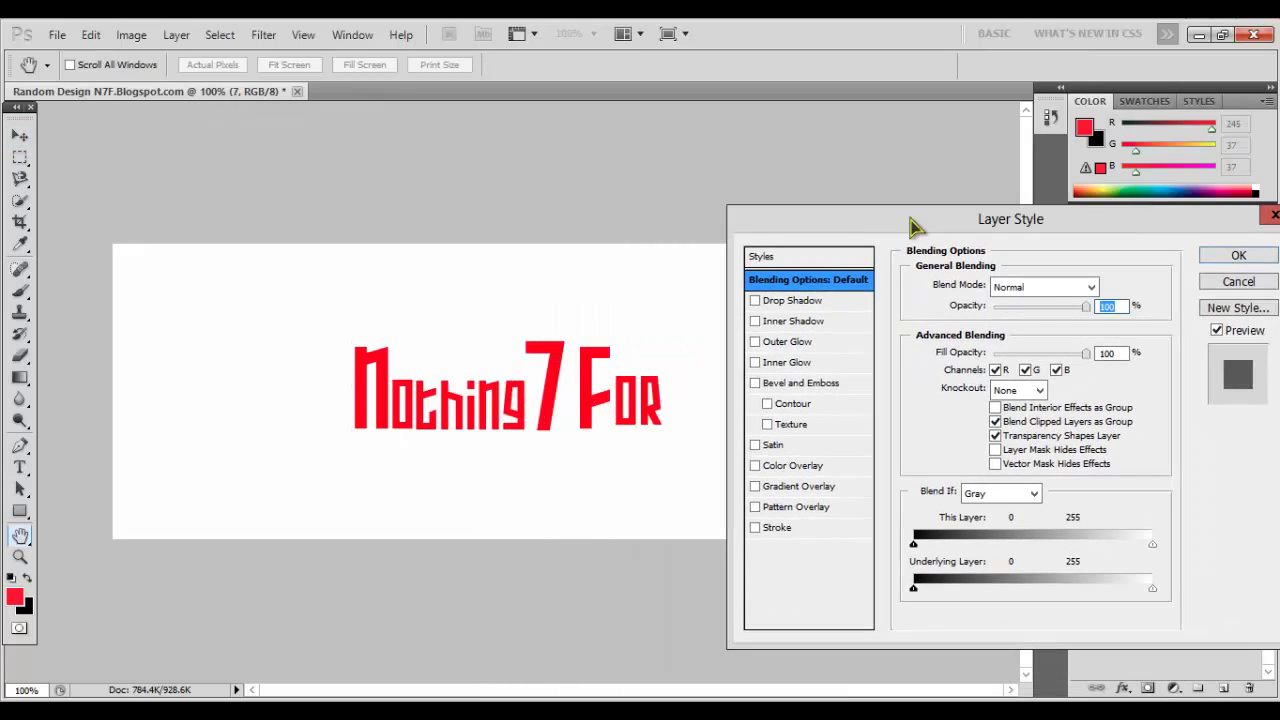
click(785, 301)
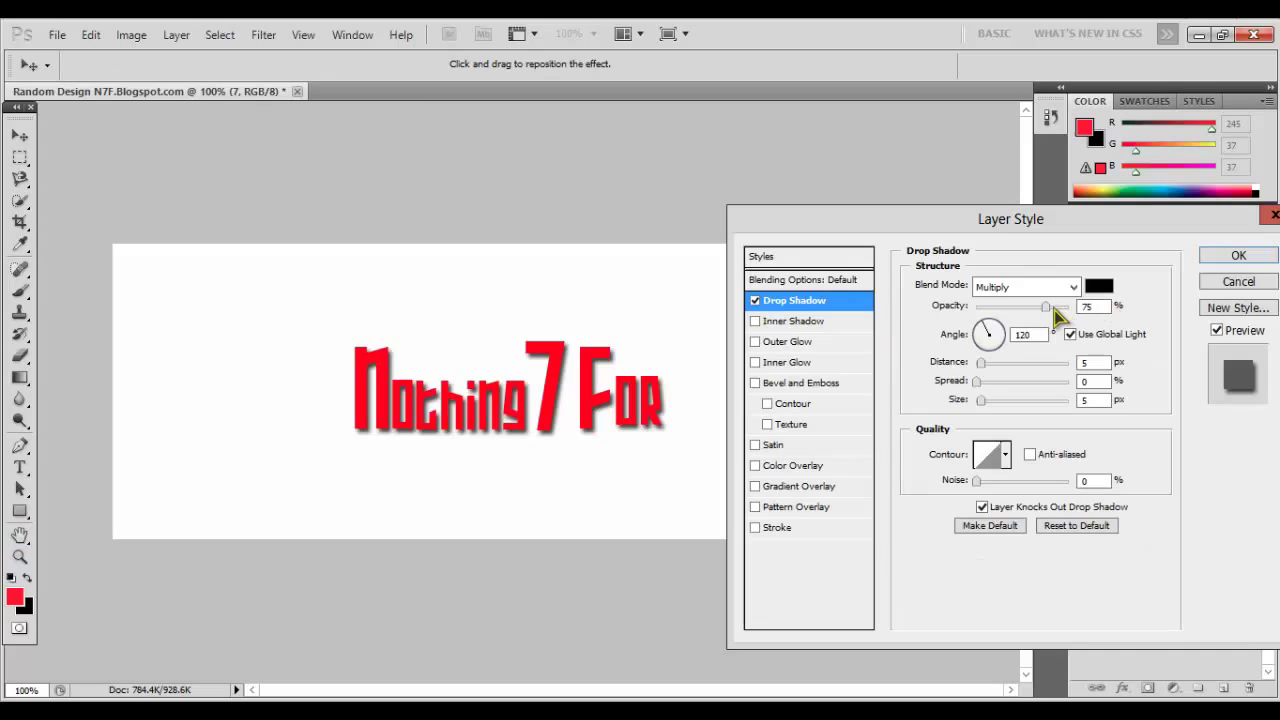
drag(1054, 309, 1066, 309)
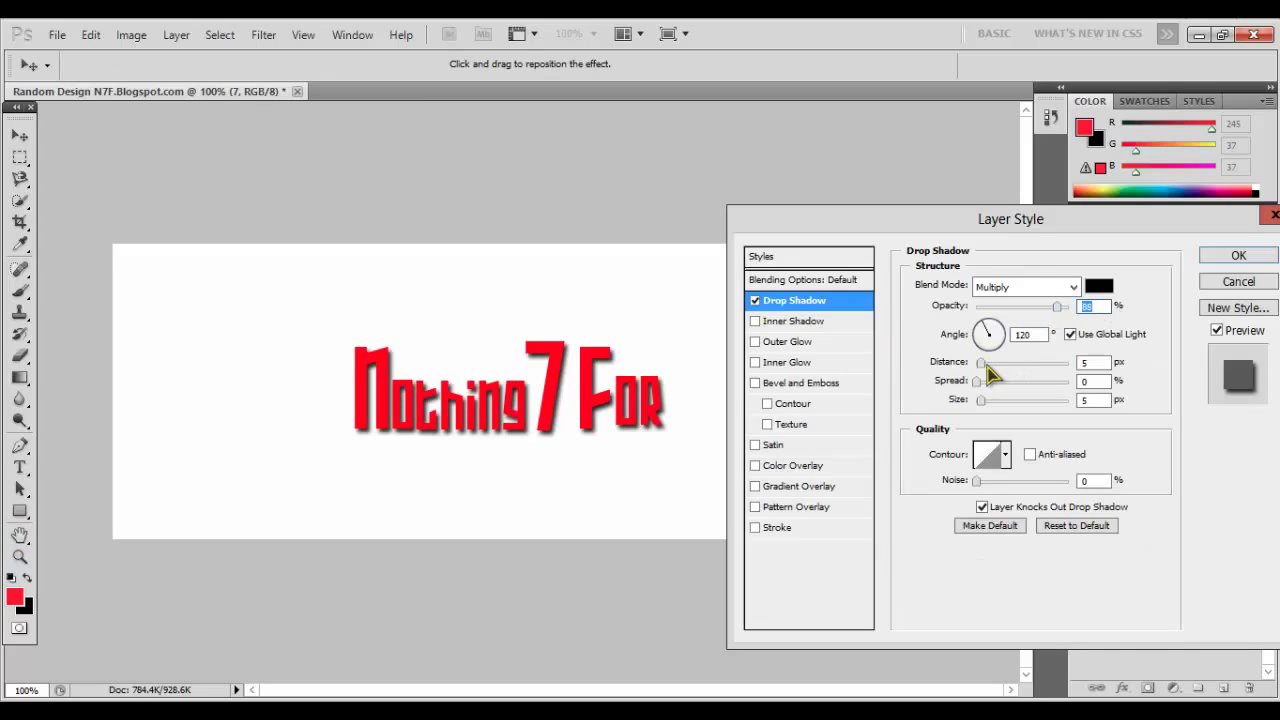
drag(985, 366, 983, 367)
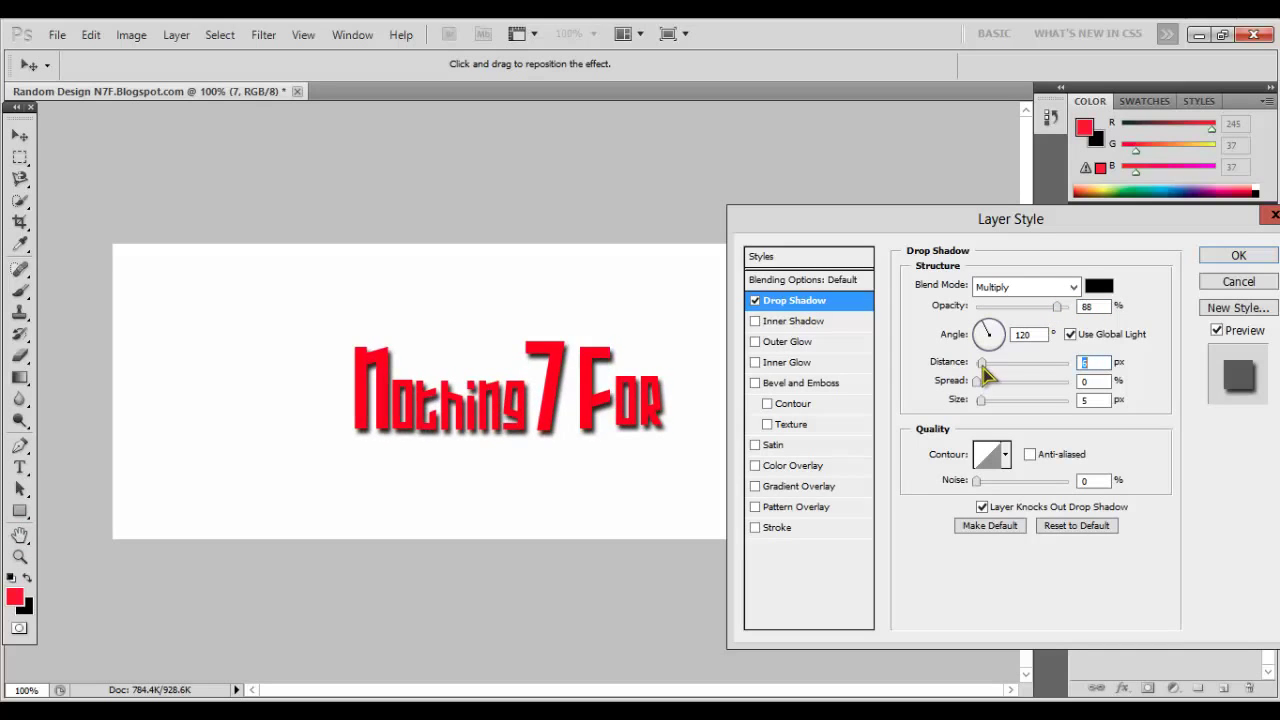
- Add an inner shadow to the text with 54% opacity and adjust its distance
click(806, 321)
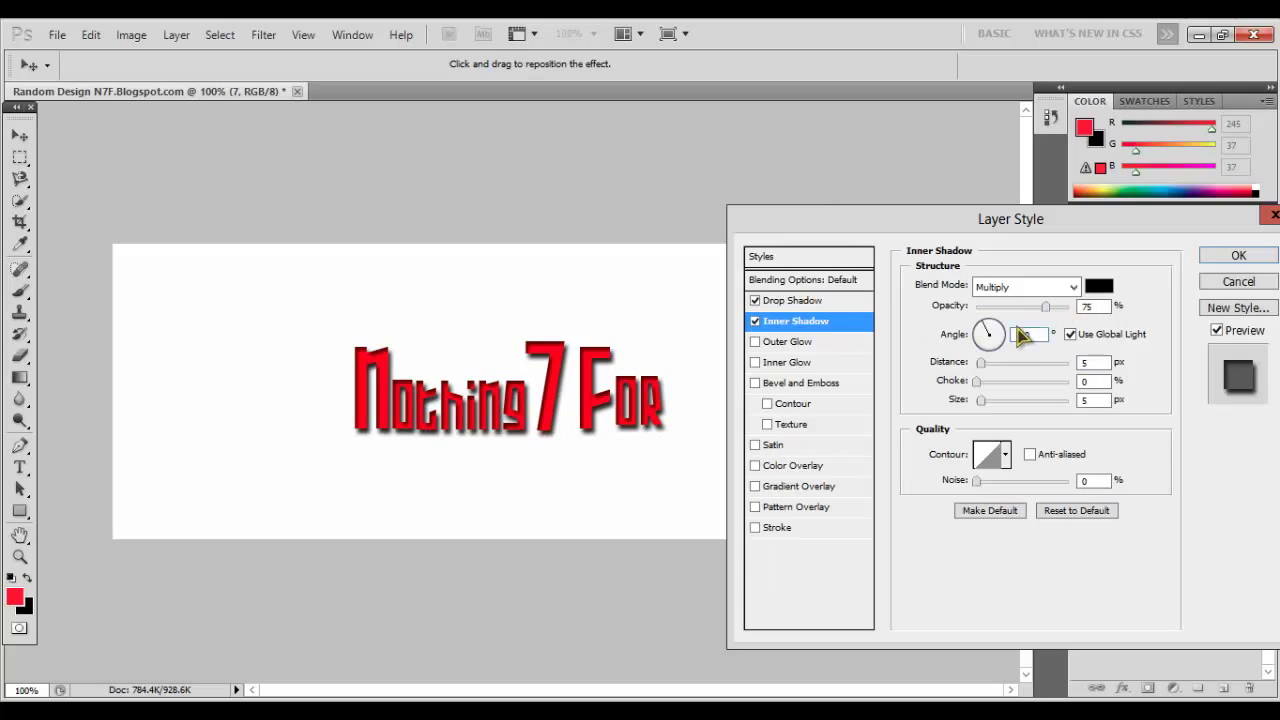
drag(1040, 312, 1021, 312)
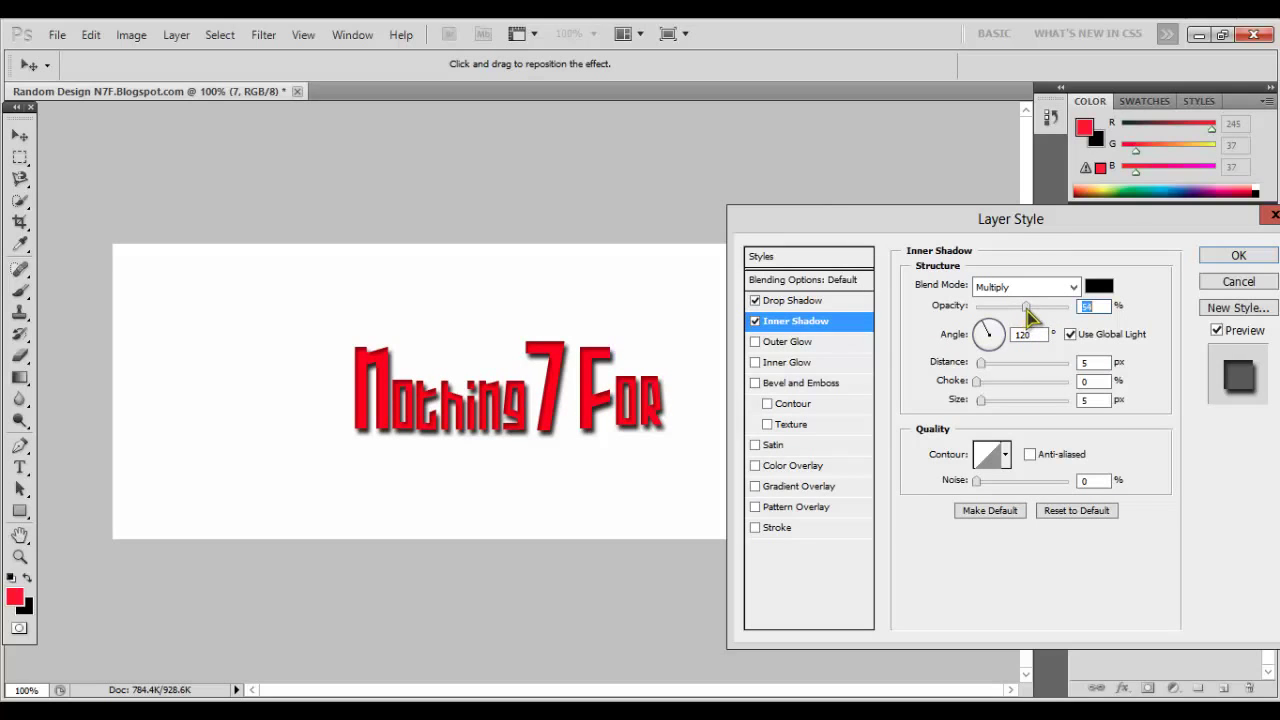
drag(981, 363, 981, 368)
- Add an outer glow to the text and set its colour to black
click(787, 341)
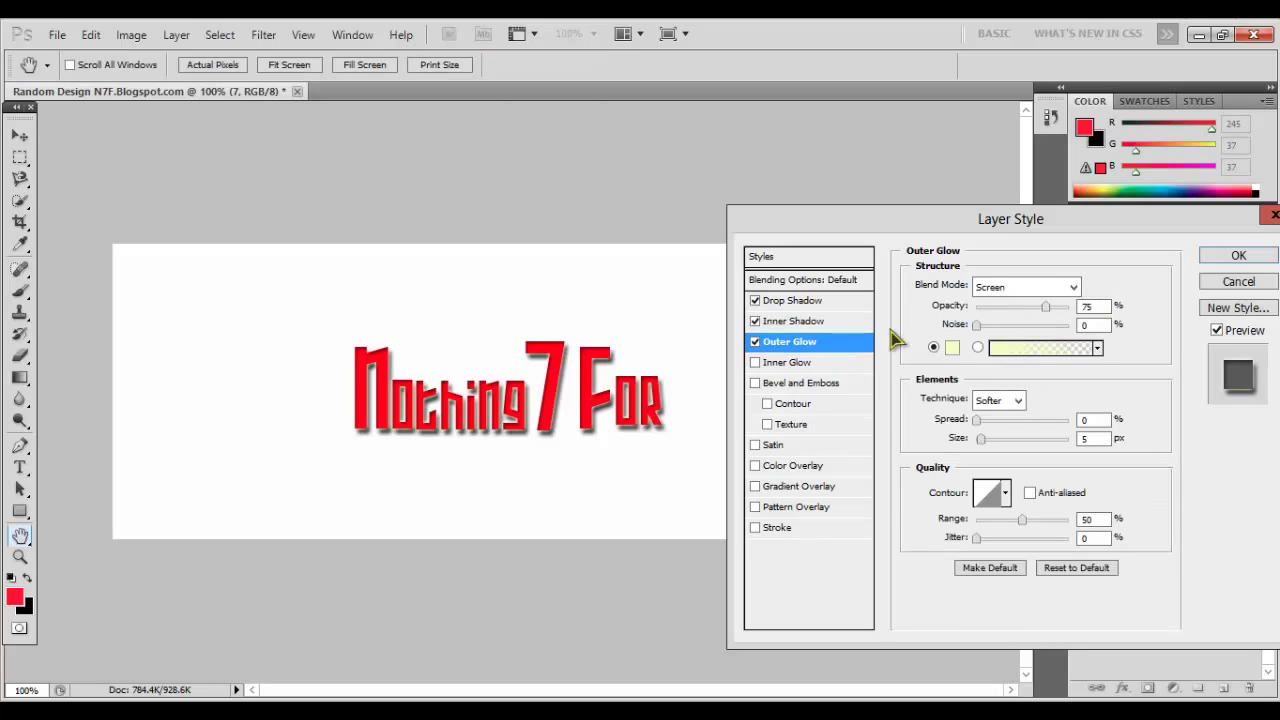
click(937, 345)
drag(1066, 472, 1150, 530)
click(1239, 268)
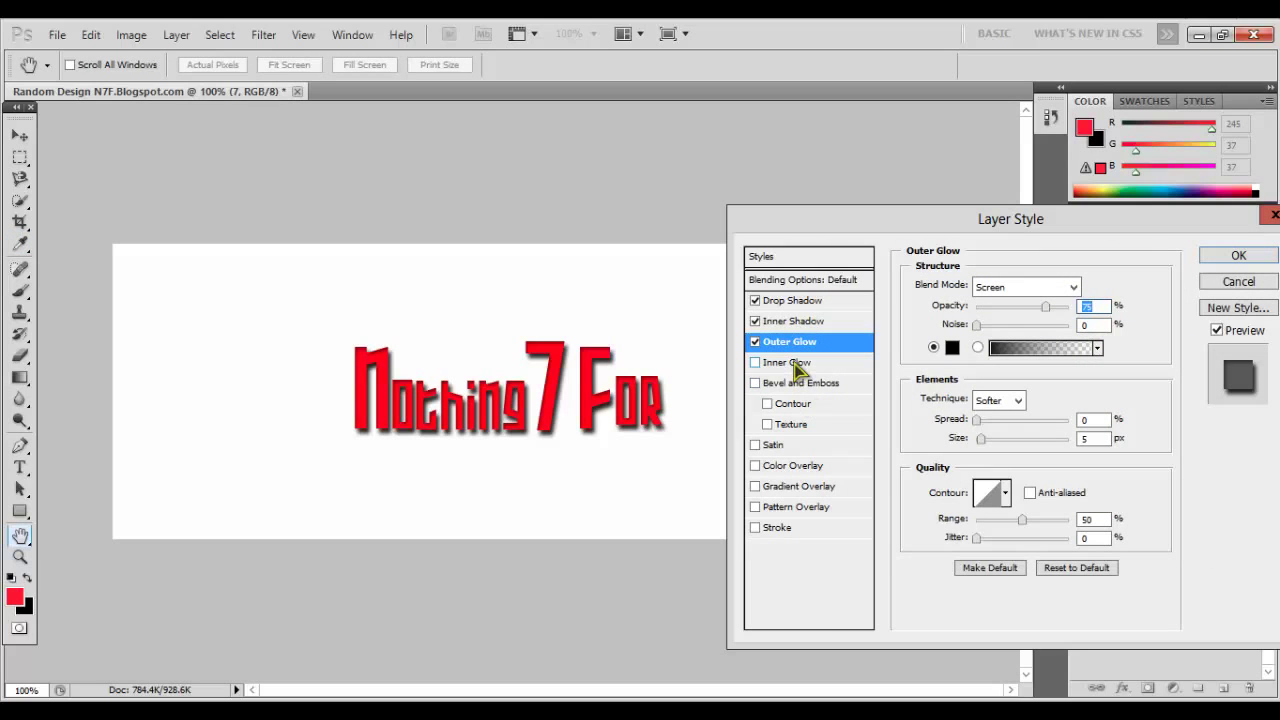
- Set the outer glow to Linear Light blending with opacity, noise and spread at 100% and size at 250 px
click(1054, 291)
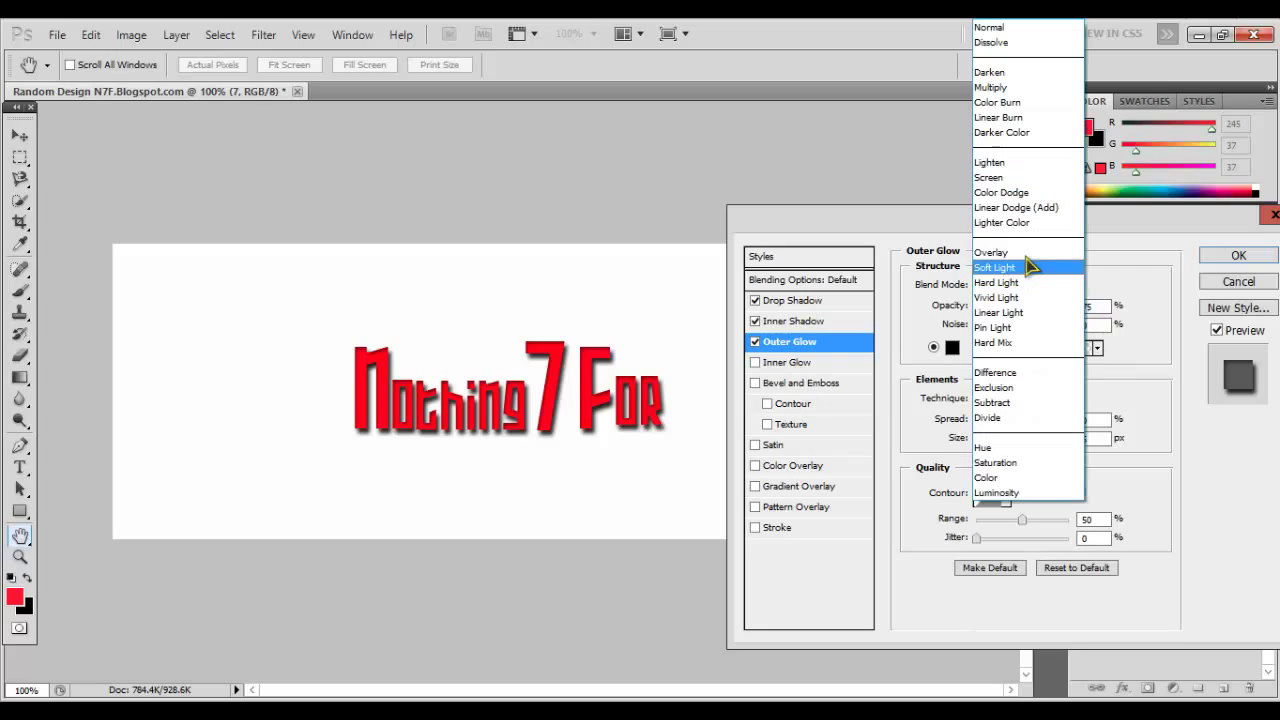
click(990, 312)
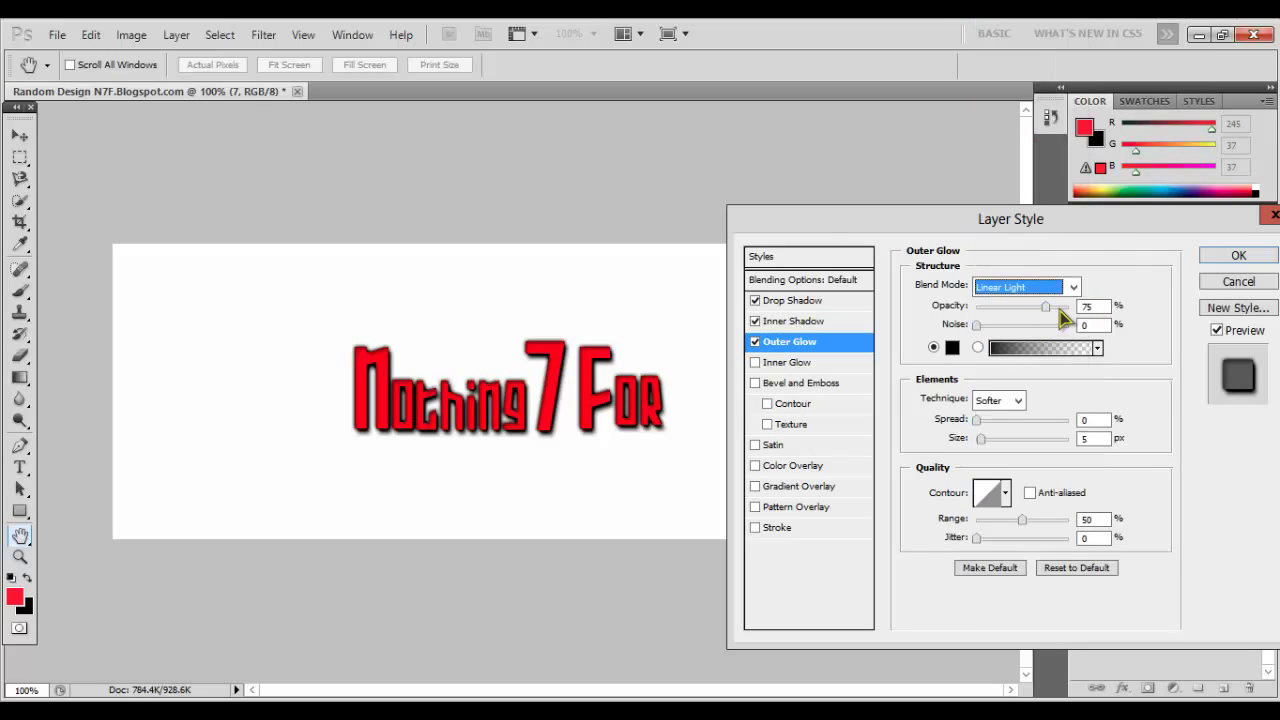
click(1059, 292)
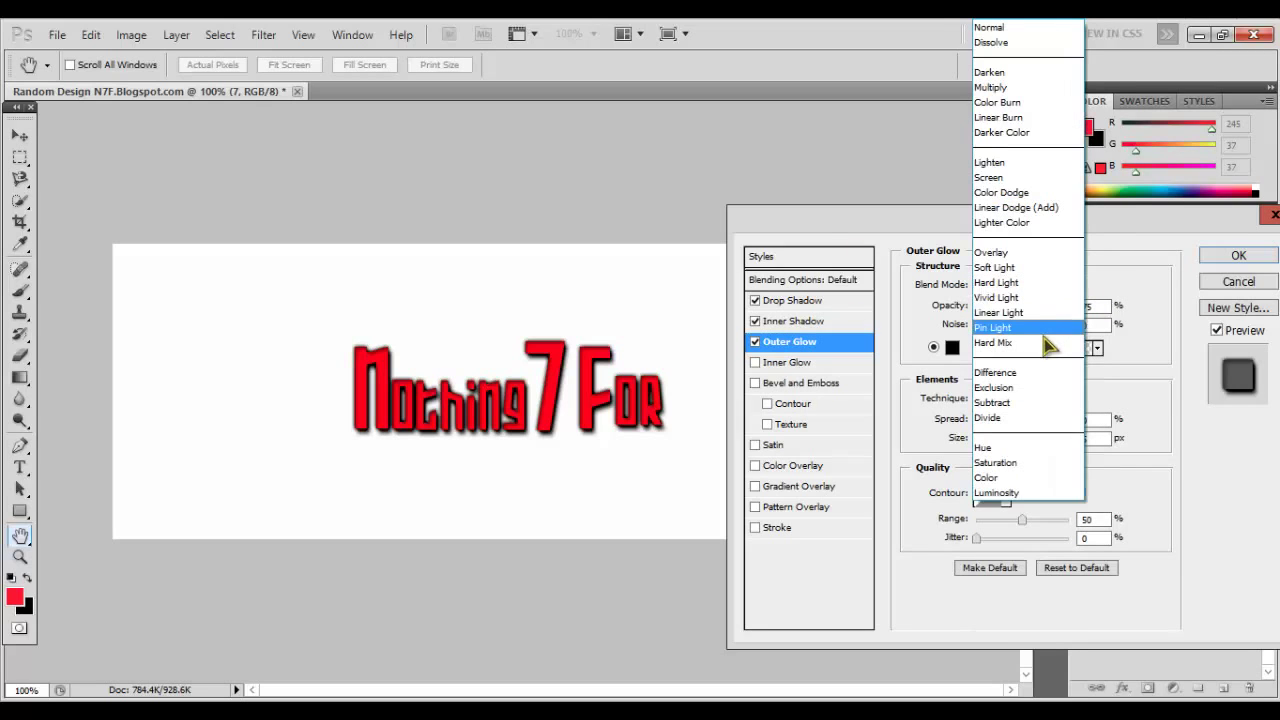
click(1179, 271)
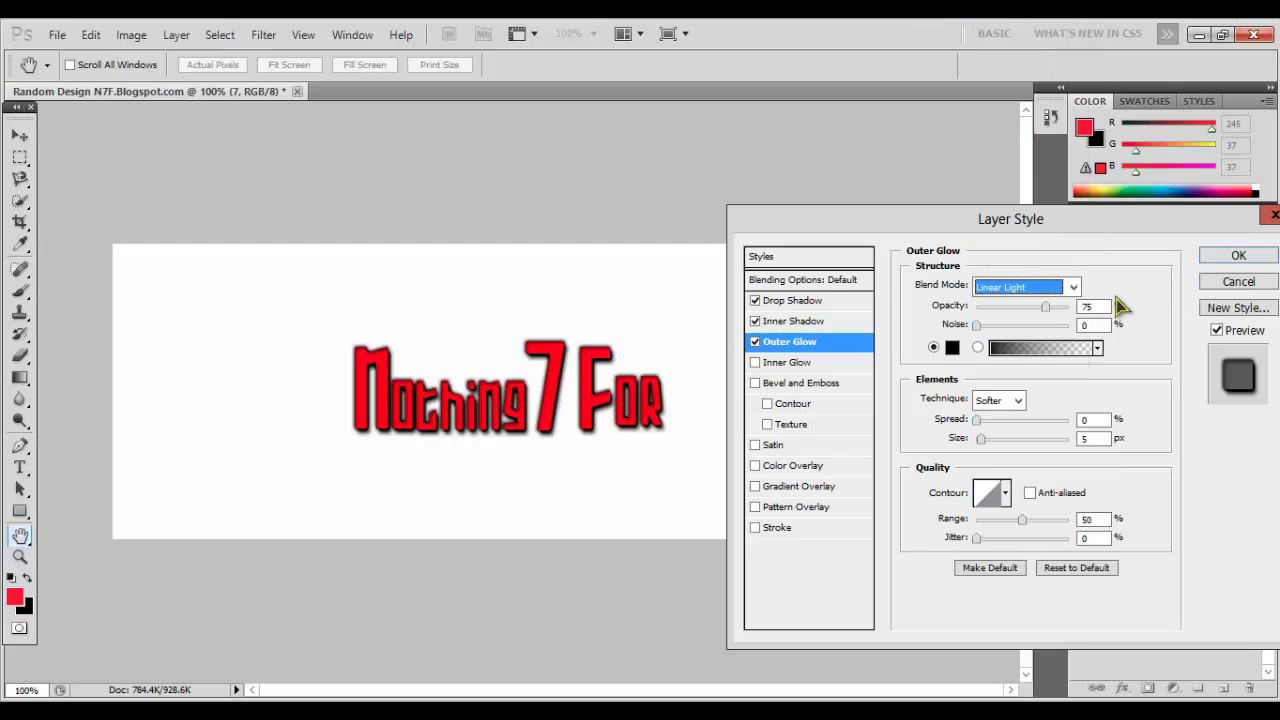
drag(1061, 313, 1085, 333)
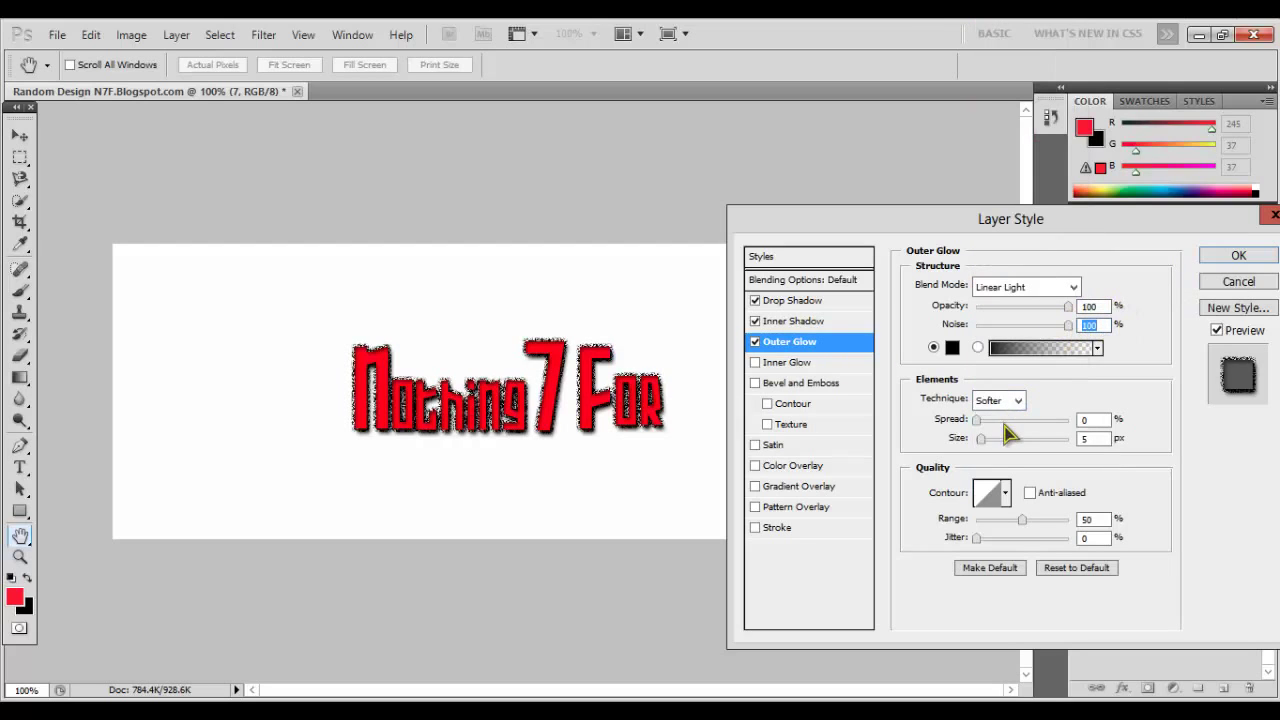
drag(976, 419, 1168, 442)
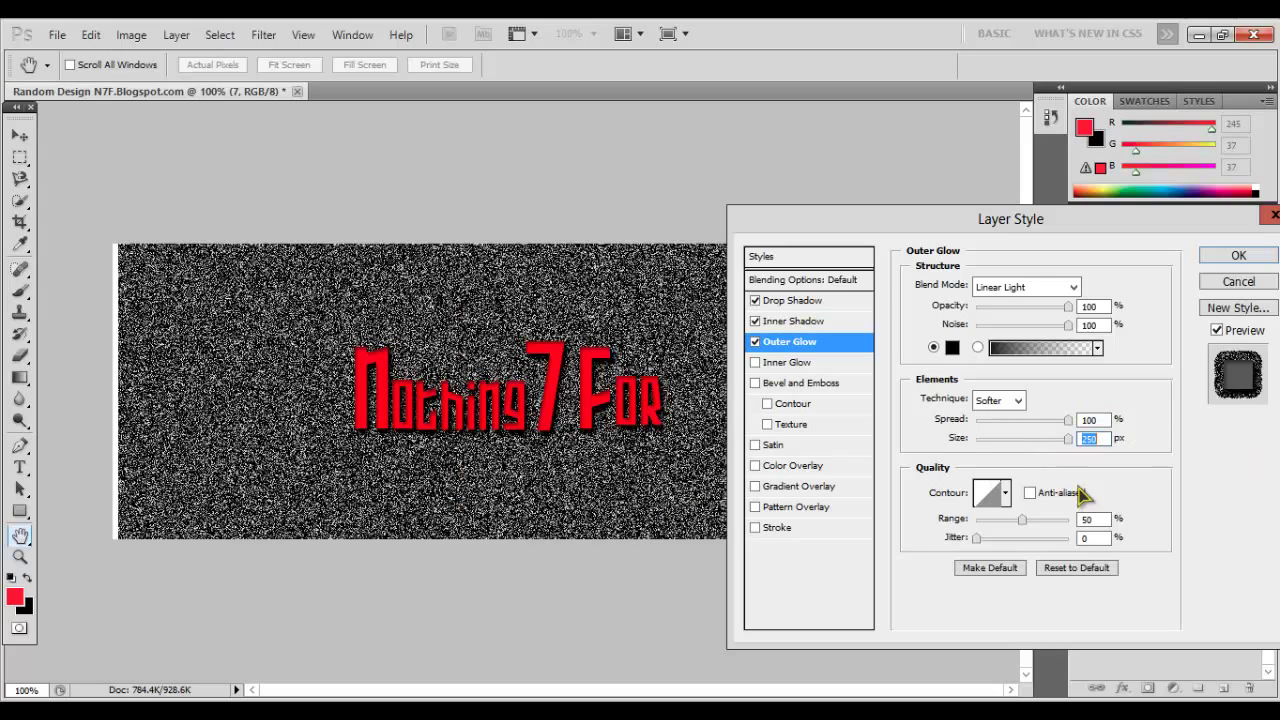
- Add an inner glow to the text and set its colour to black
click(789, 362)
click(953, 348)
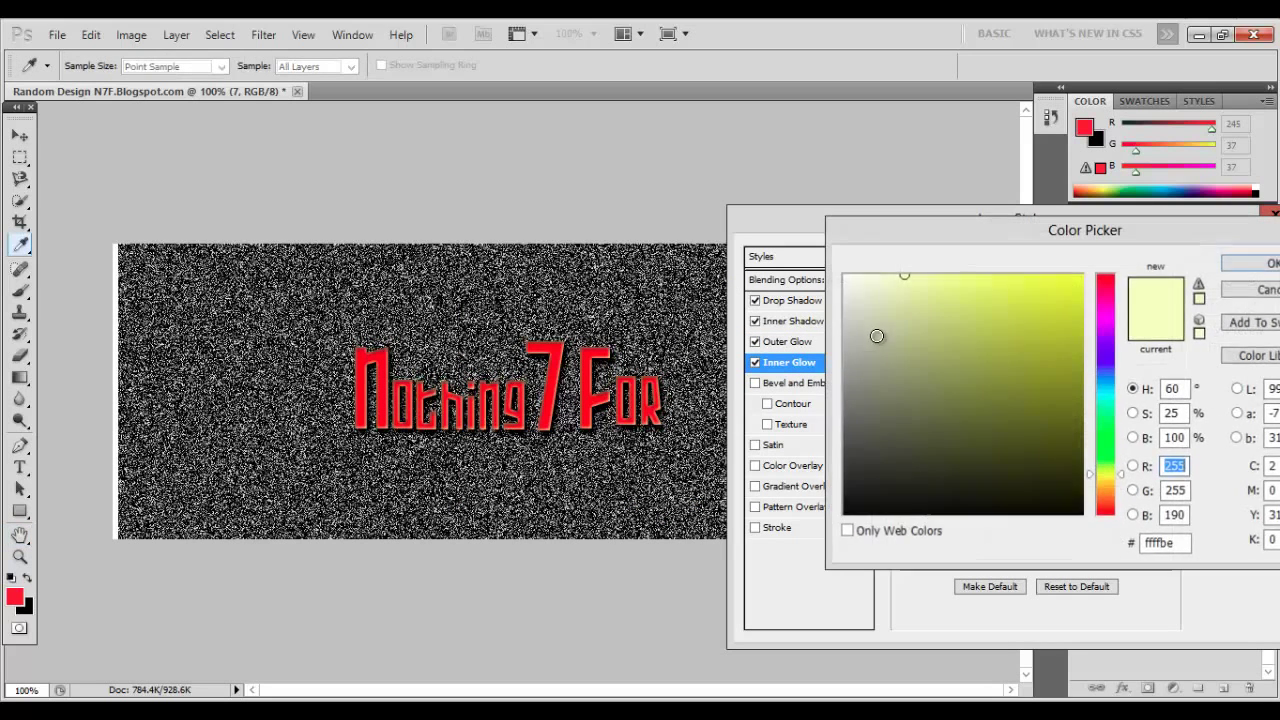
click(1082, 513)
click(1248, 264)
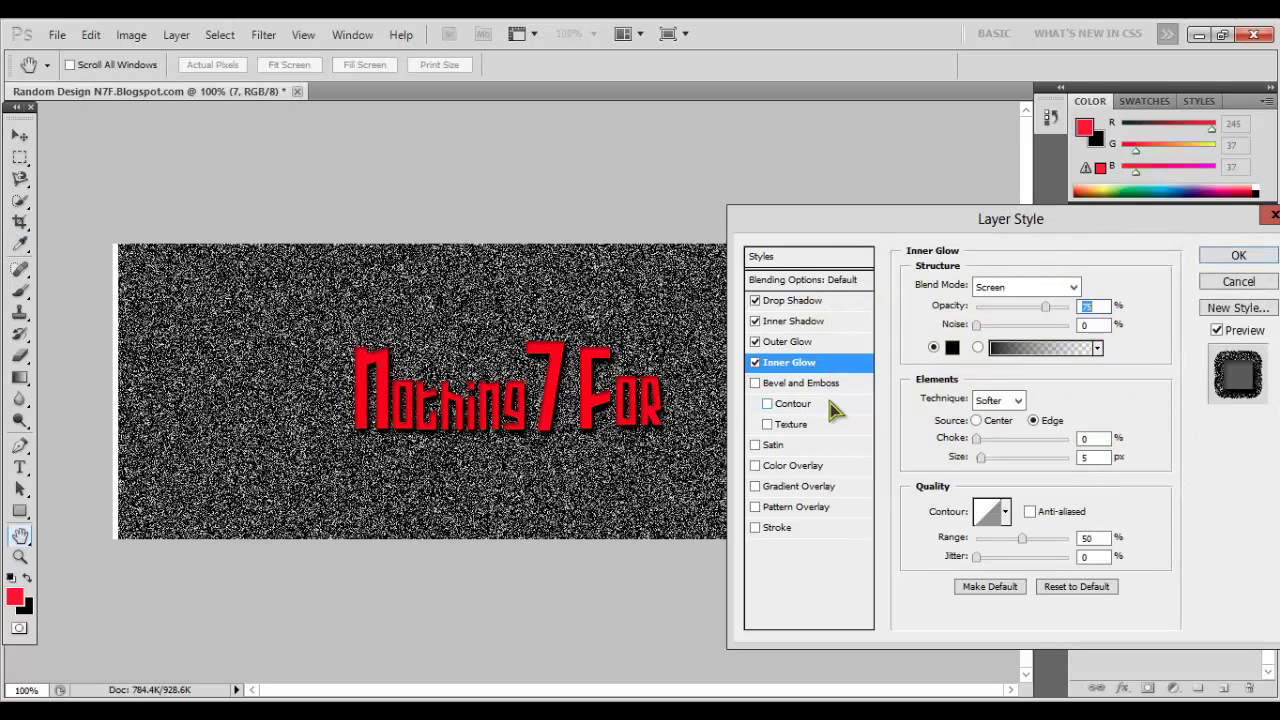
- Add an Inner Bevel with the Chisel Hard technique and 83% depth, and enable its contour
click(784, 382)
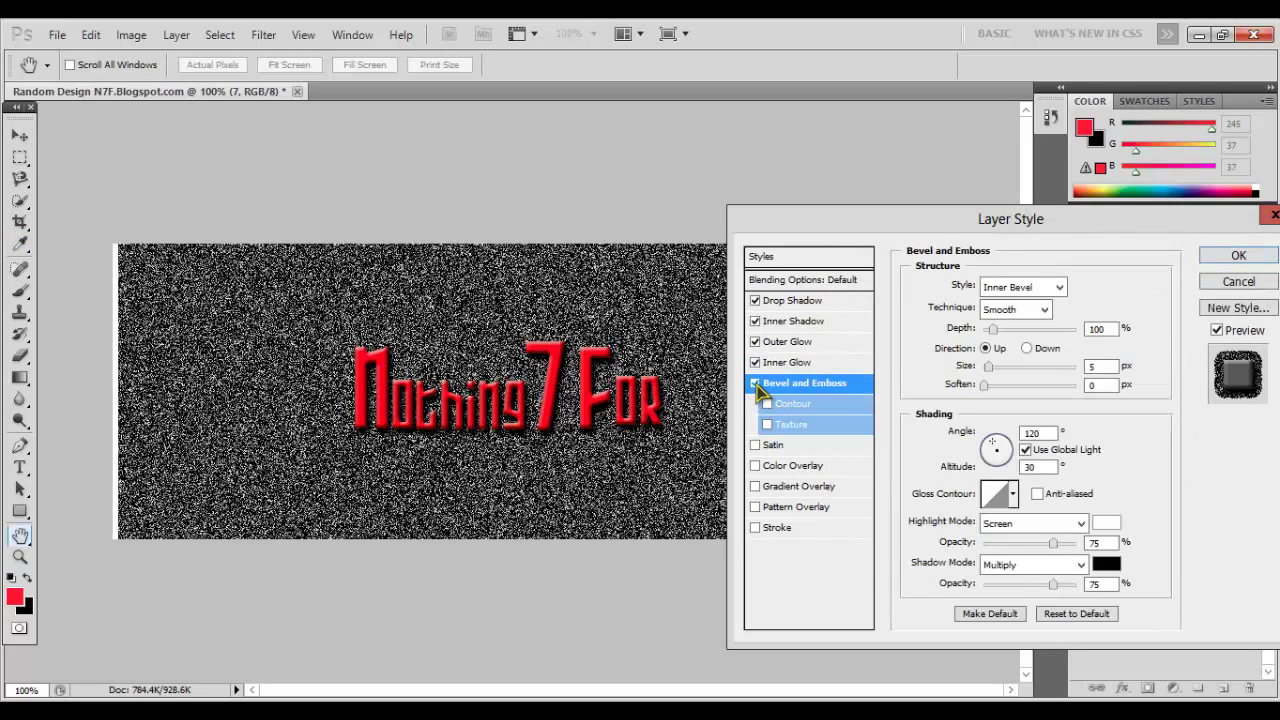
click(1012, 310)
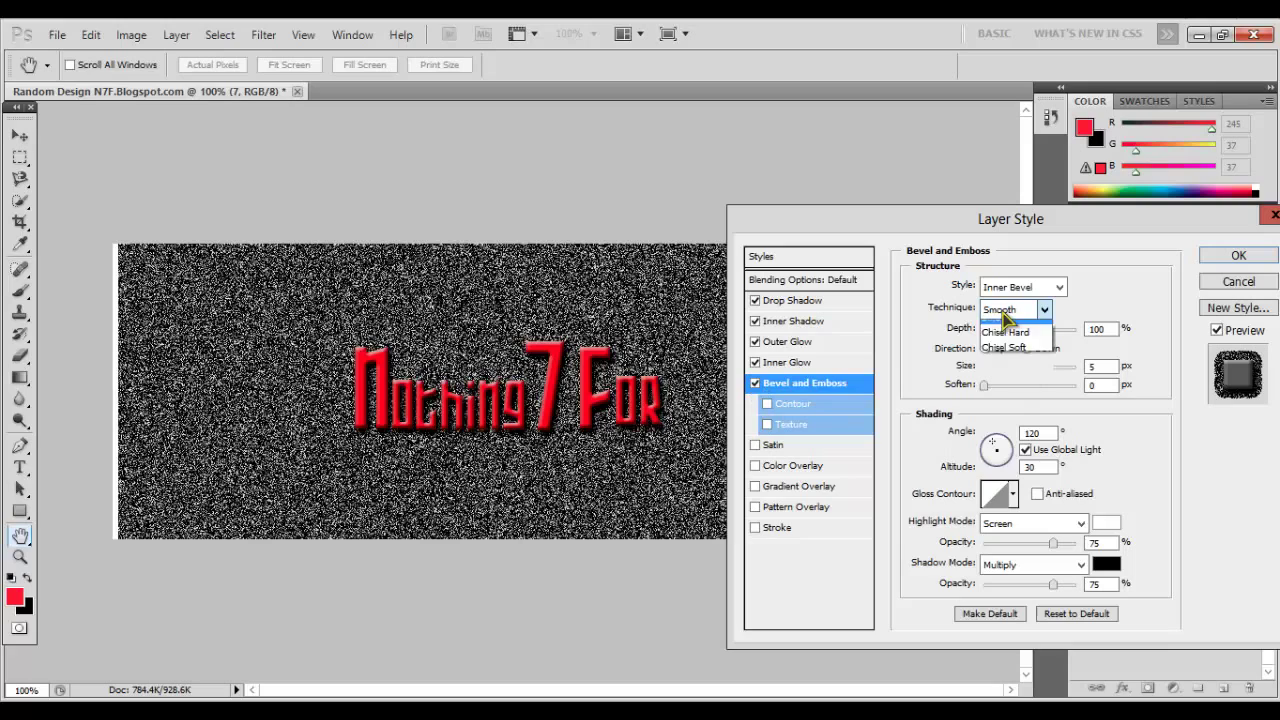
click(1010, 335)
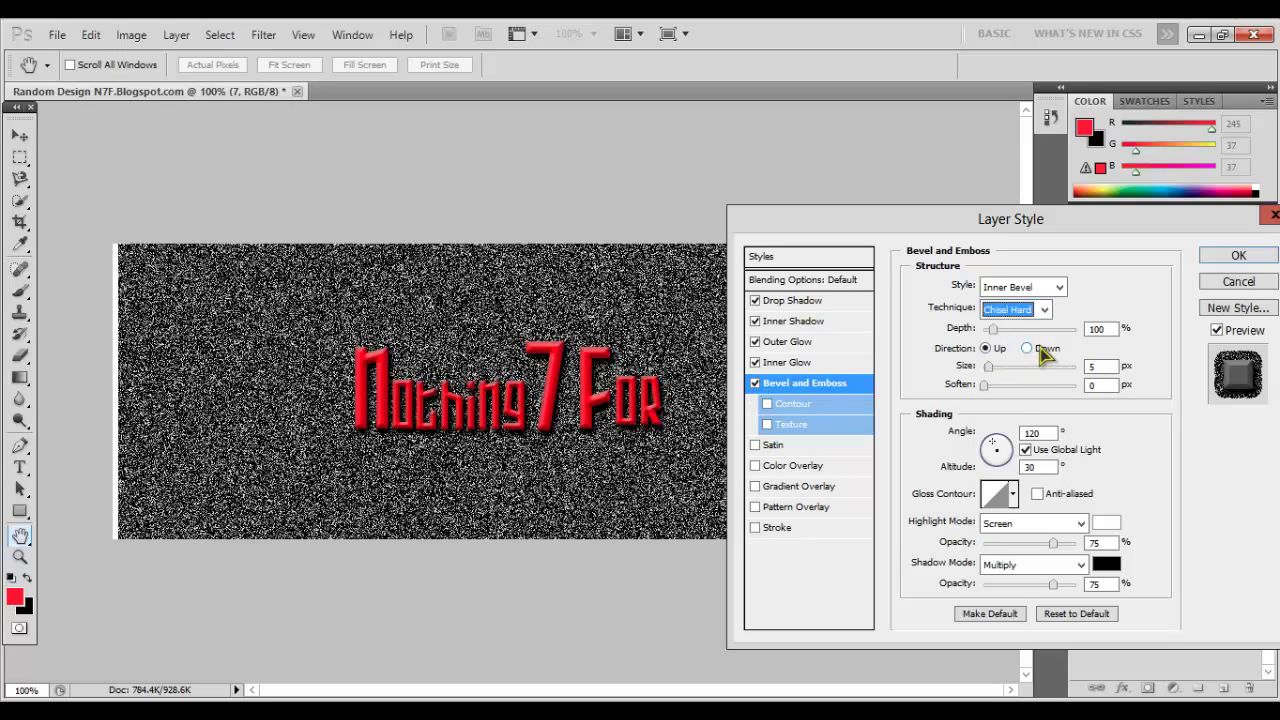
click(1023, 330)
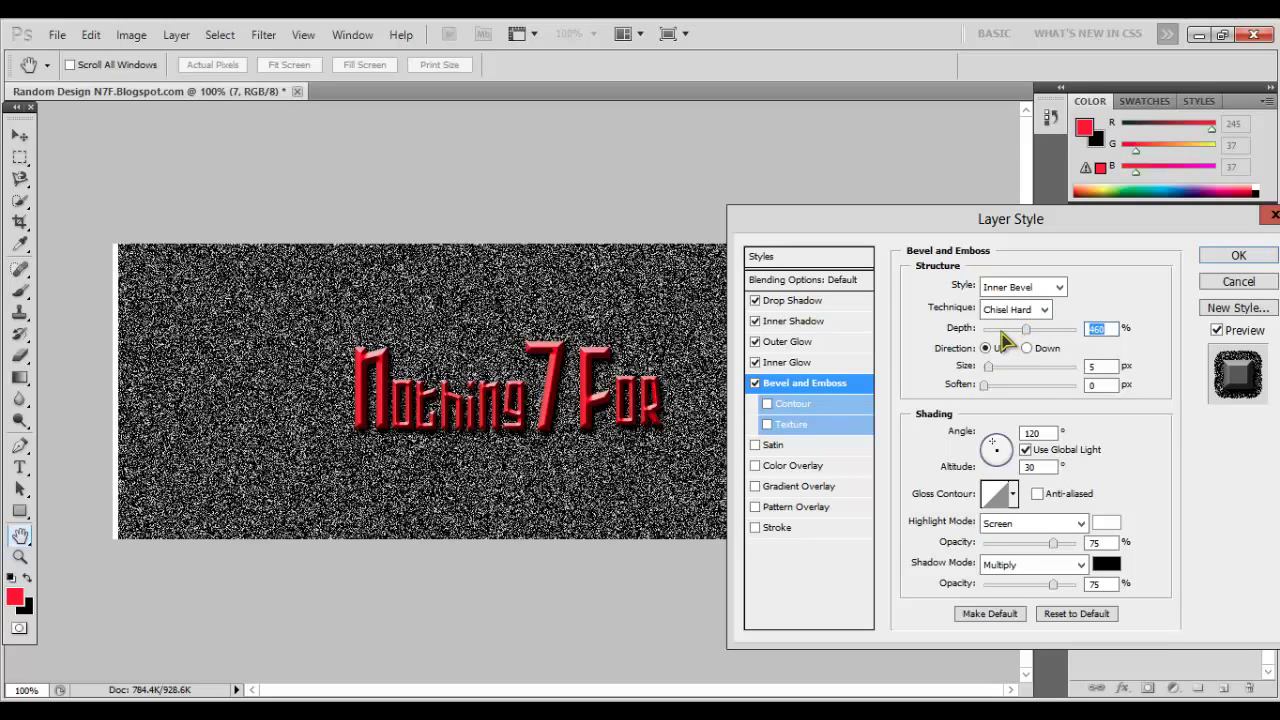
click(999, 330)
click(993, 331)
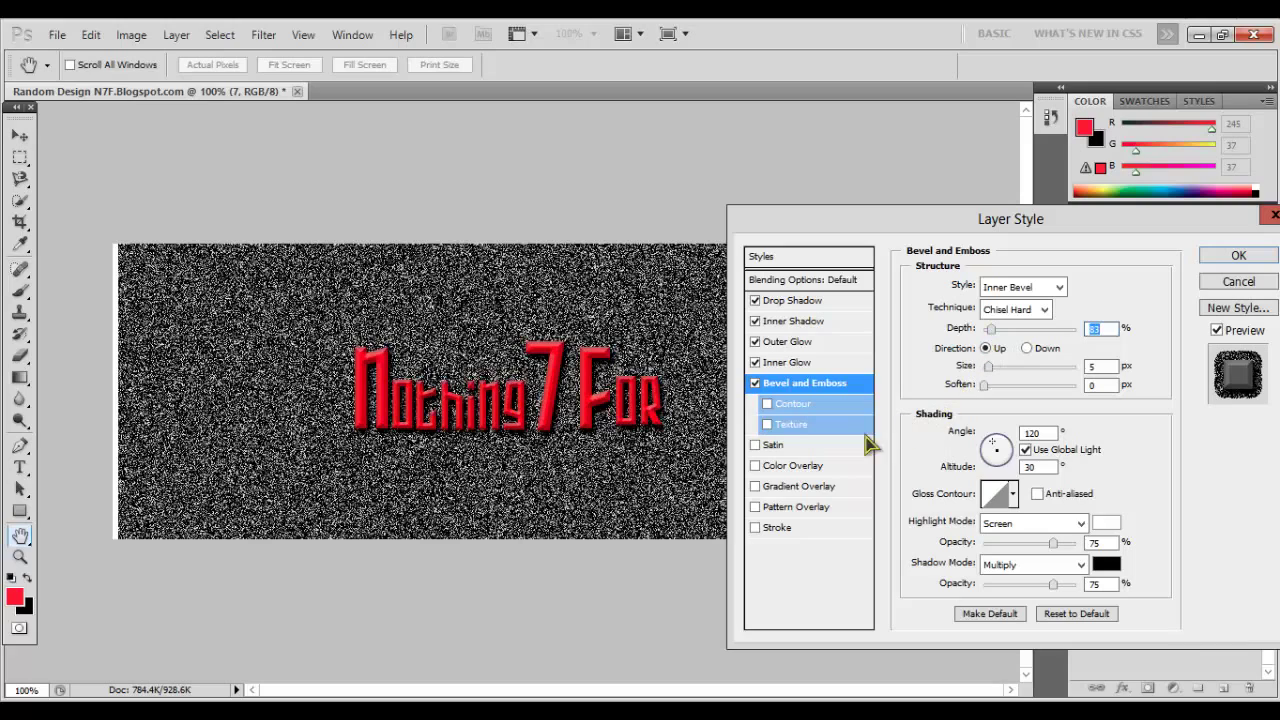
click(793, 406)
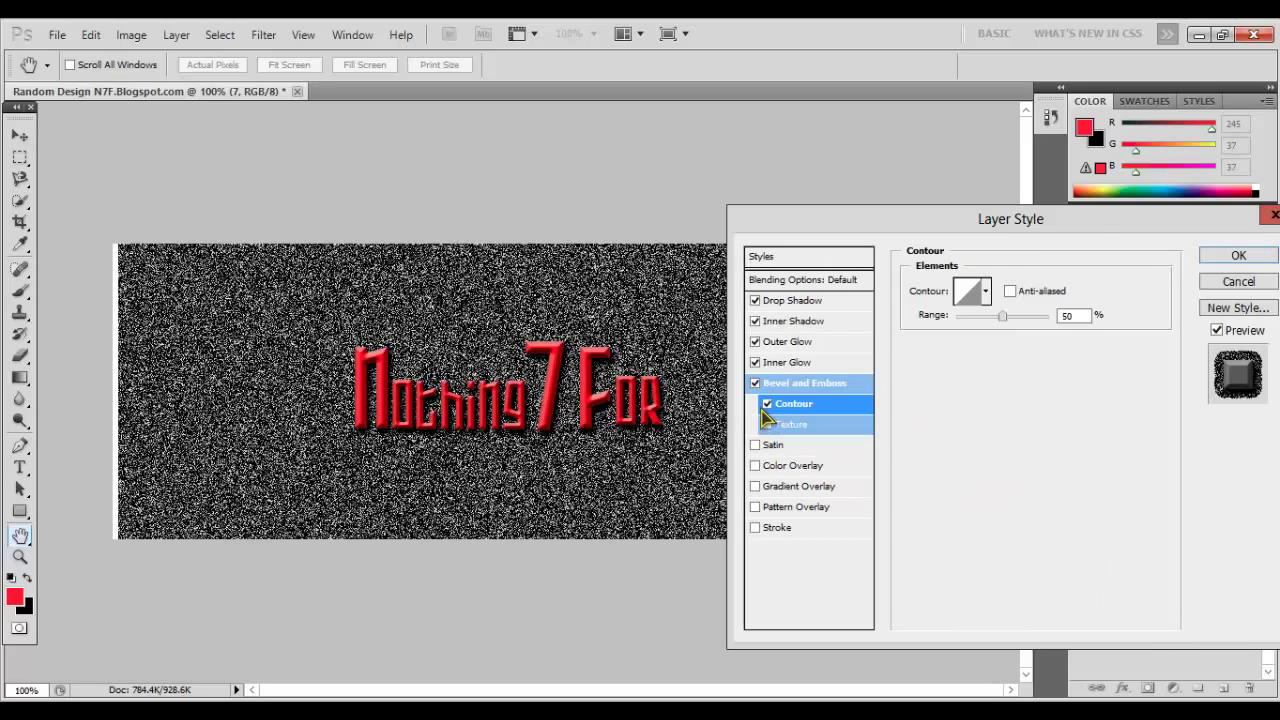
- Turn off the bevel's contour and add a satin effect to the text at 1% opacity
click(767, 404)
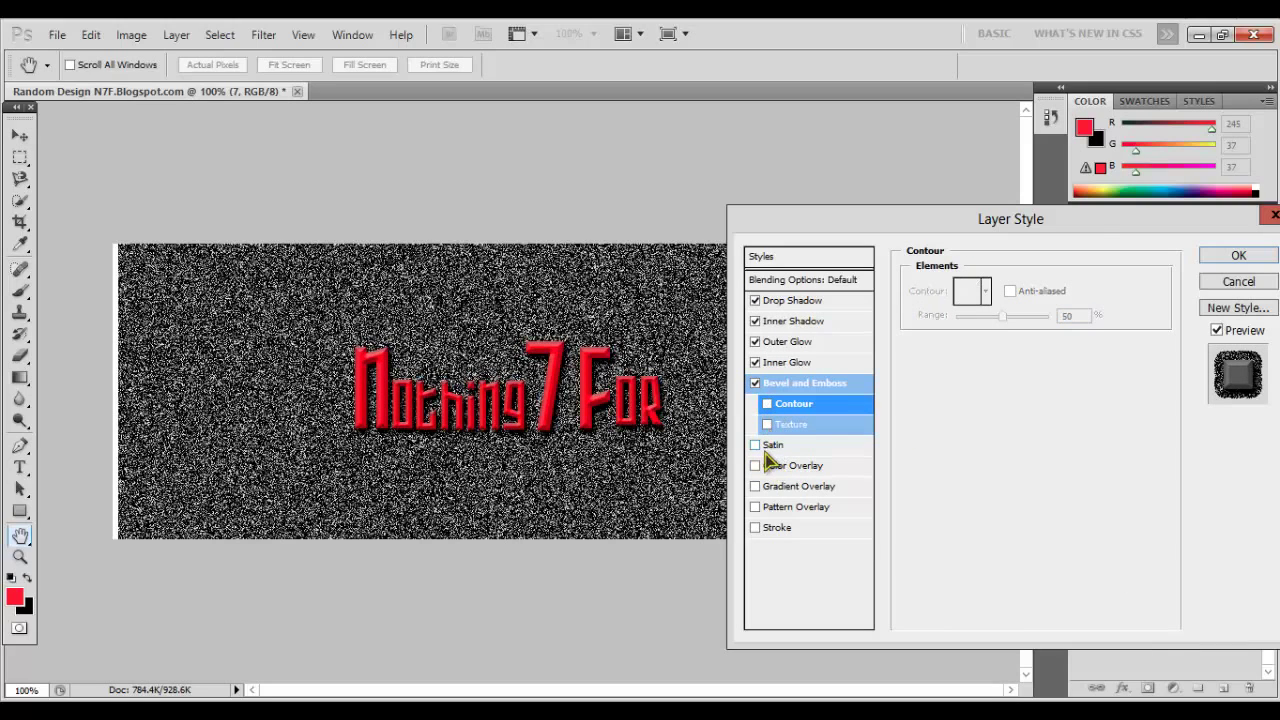
click(770, 446)
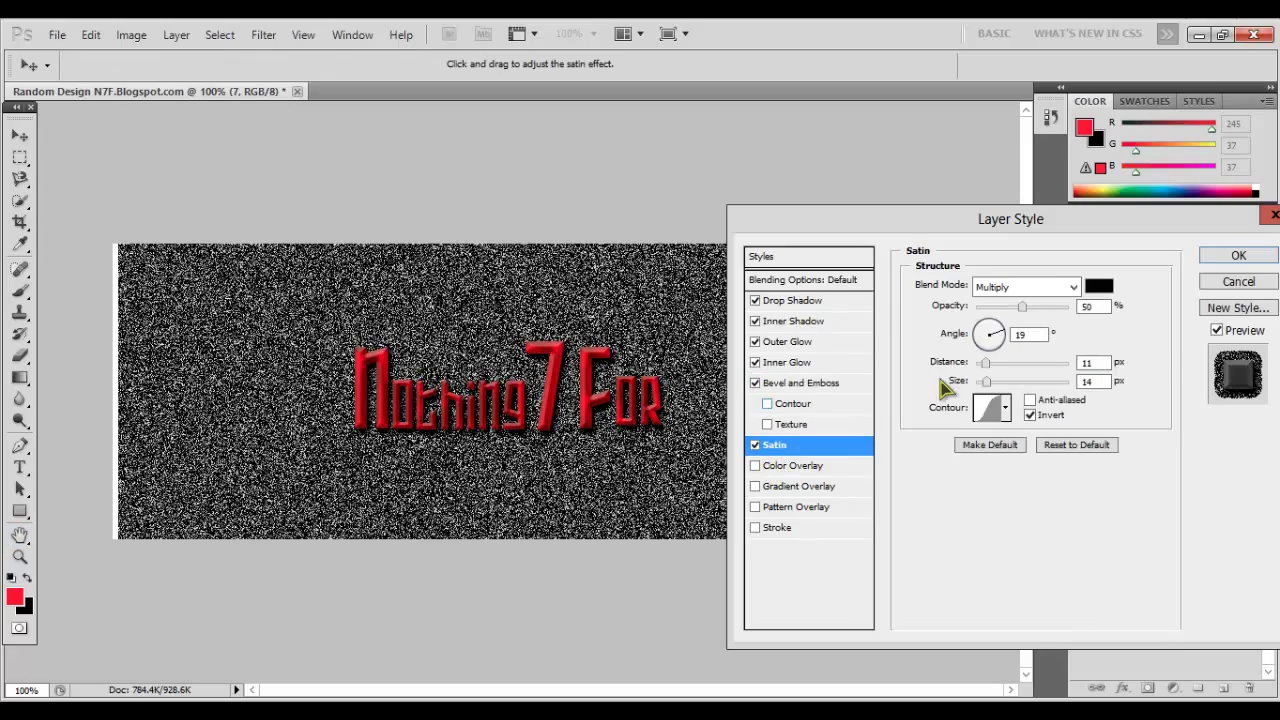
drag(996, 307, 977, 307)
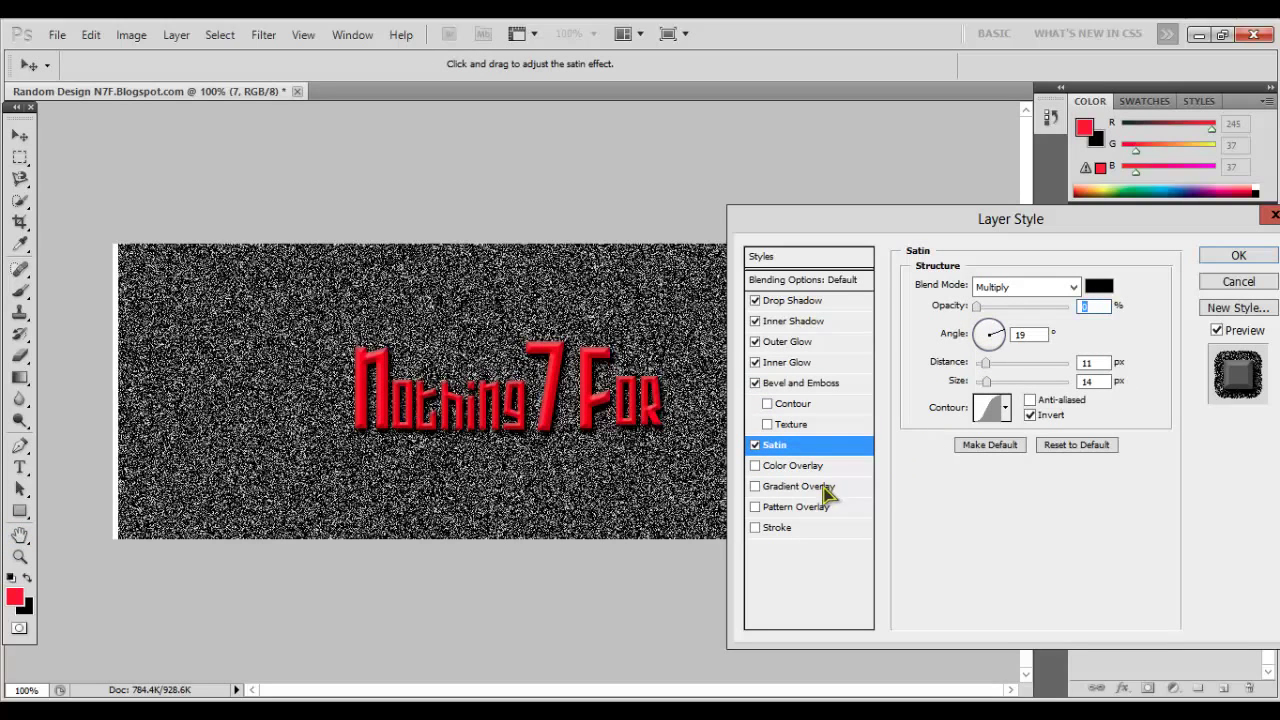
text(1)
- Add a 3 px black outside stroke to the text, leaving colour overlay off, and apply the layer style
click(802, 468)
click(755, 466)
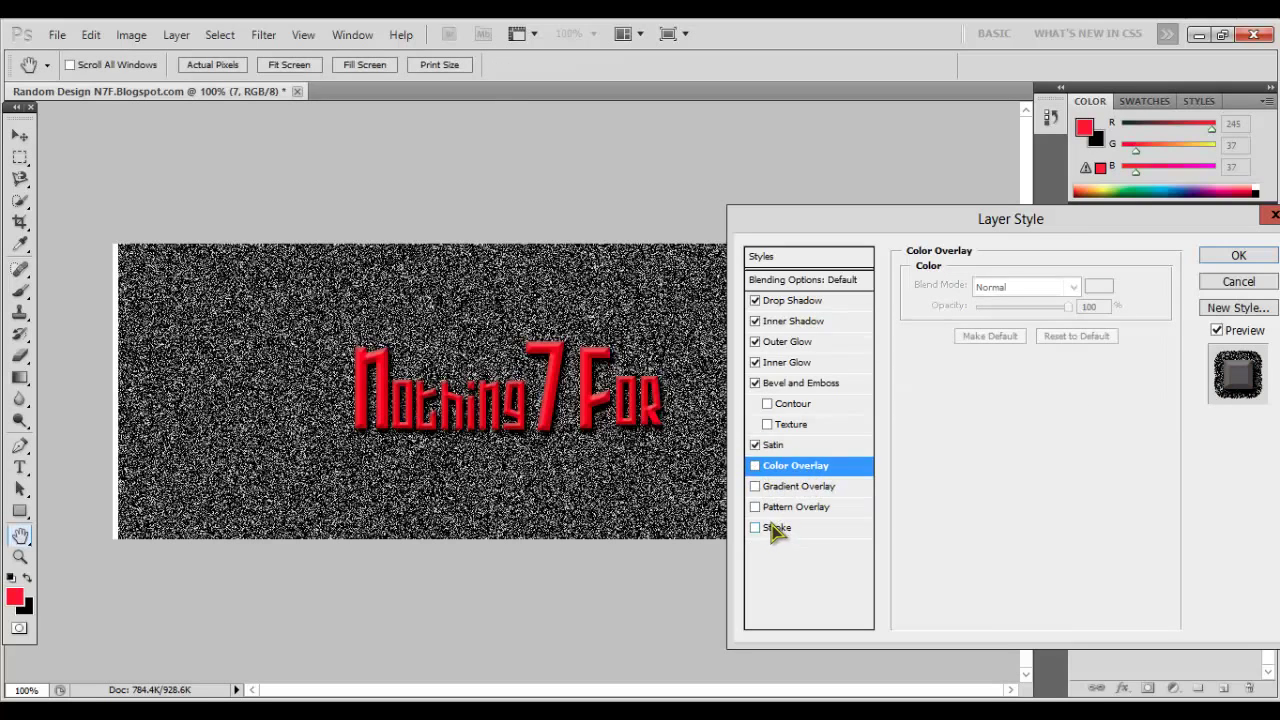
click(778, 527)
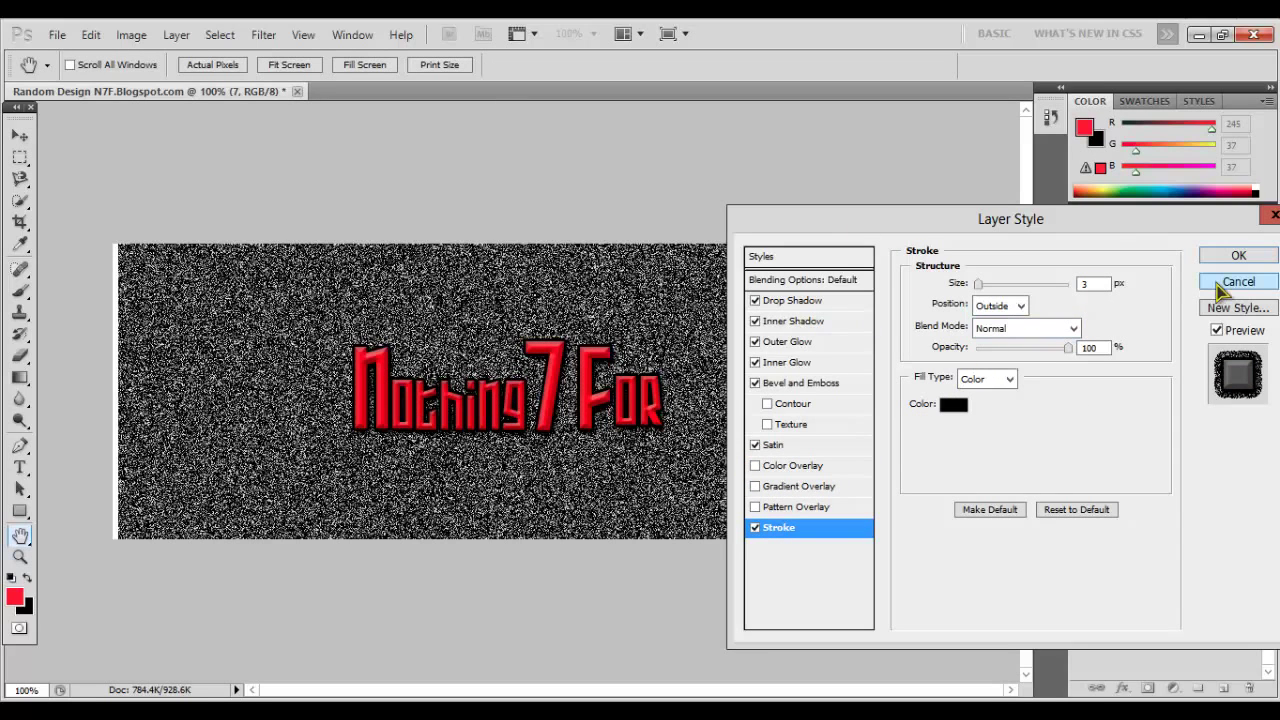
click(1238, 256)
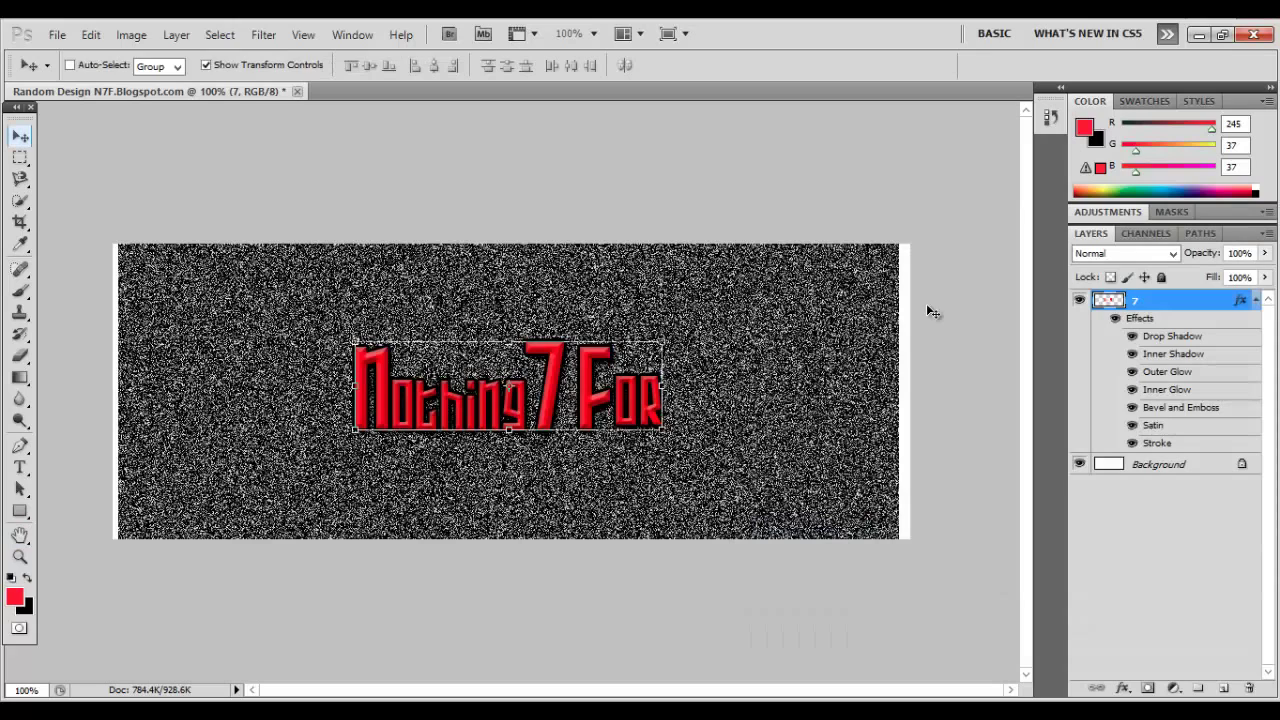
- Shift the merged text layer to the canvas's right edge, stretch it to the left edge at 105.79% width, and apply the transformation
drag(887, 360, 899, 358)
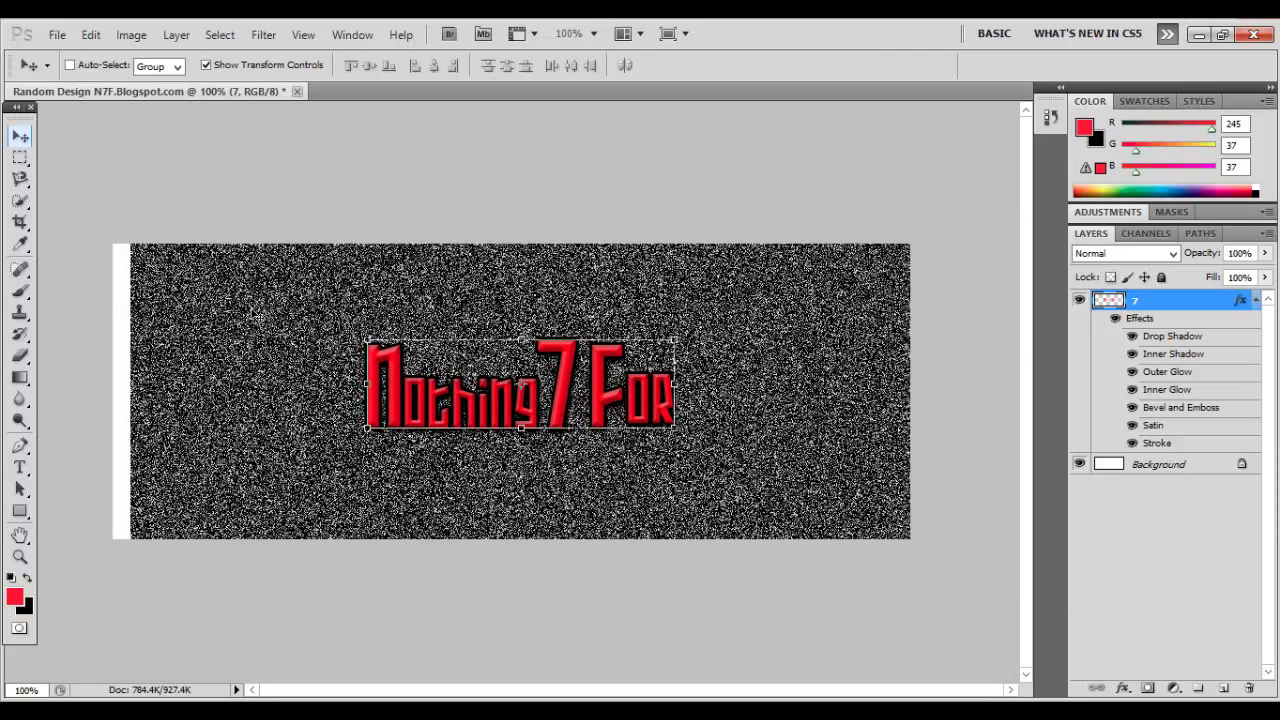
drag(367, 388, 349, 387)
click(20, 157)
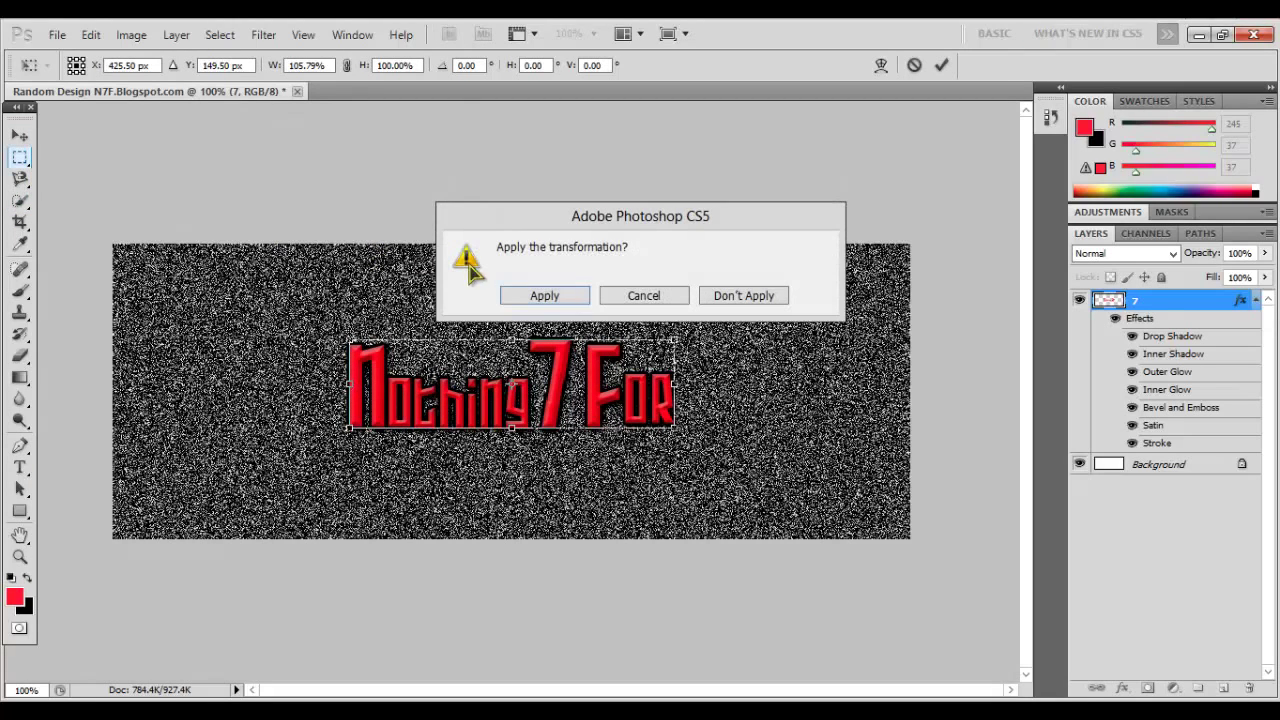
click(520, 293)
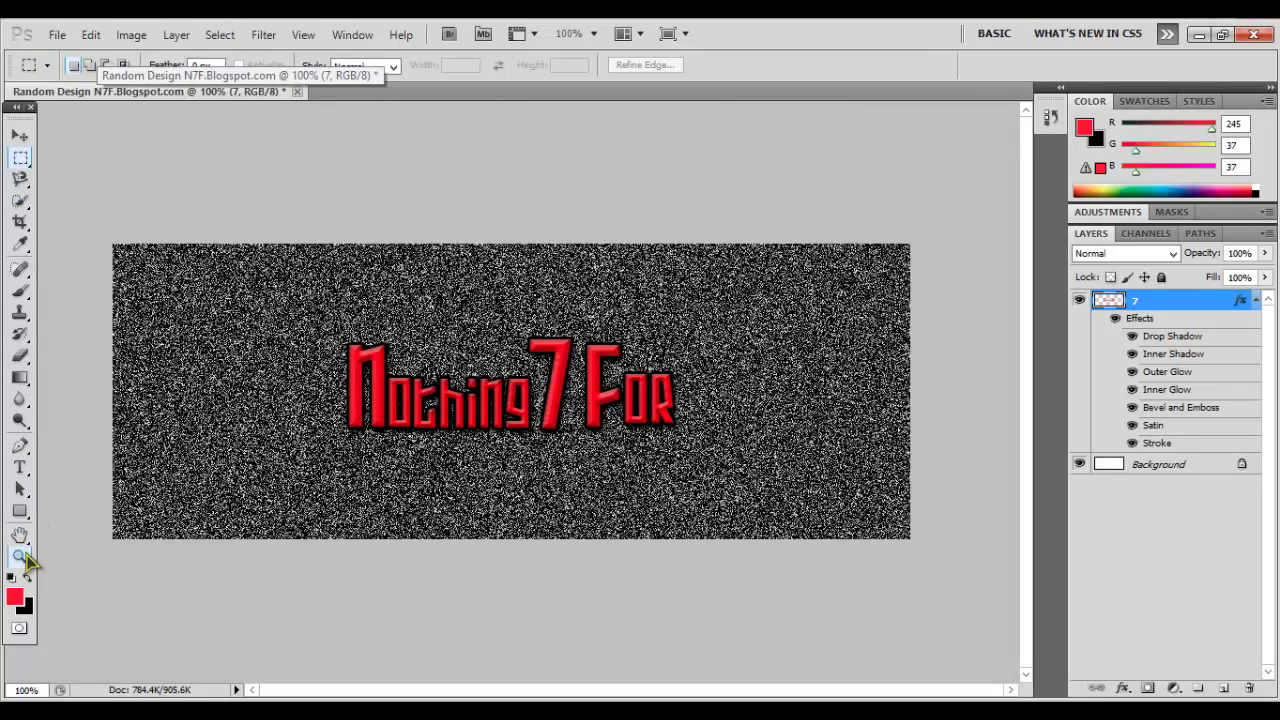
- Draw a long, thin red rectangle directly beneath the Nothing7For text, extending slightly past both ends
click(20, 511)
drag(303, 434, 755, 470)
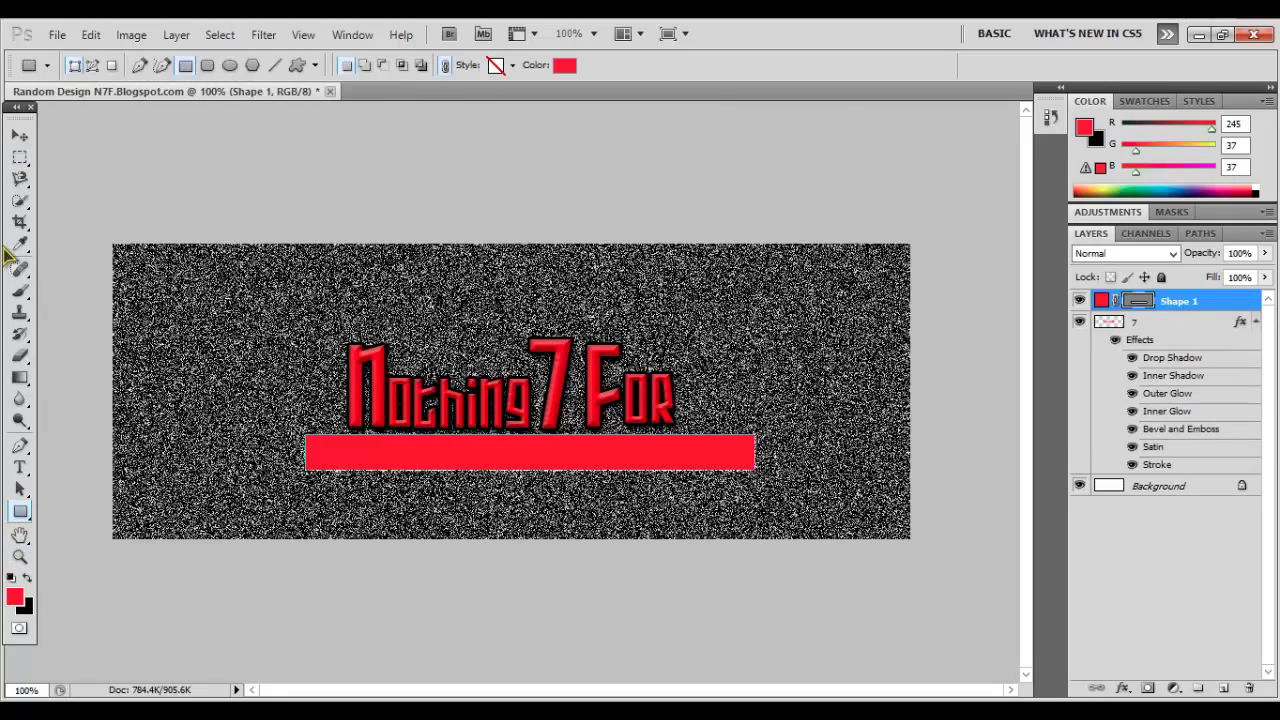
click(20, 134)
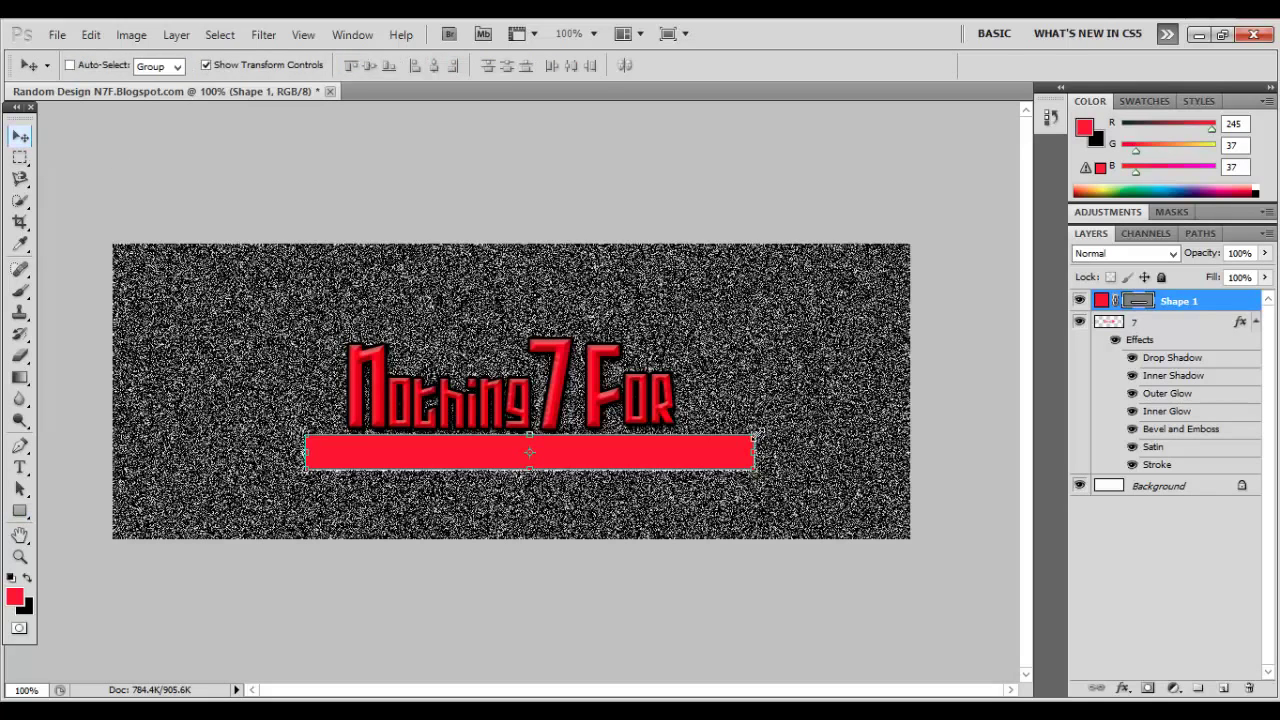
- Transform the red bar with a horizontal skew of -49.99° to give it slanted ends
key(ctrl+t)
drag(513, 67, 3, 141)
drag(438, 85, 3, 120)
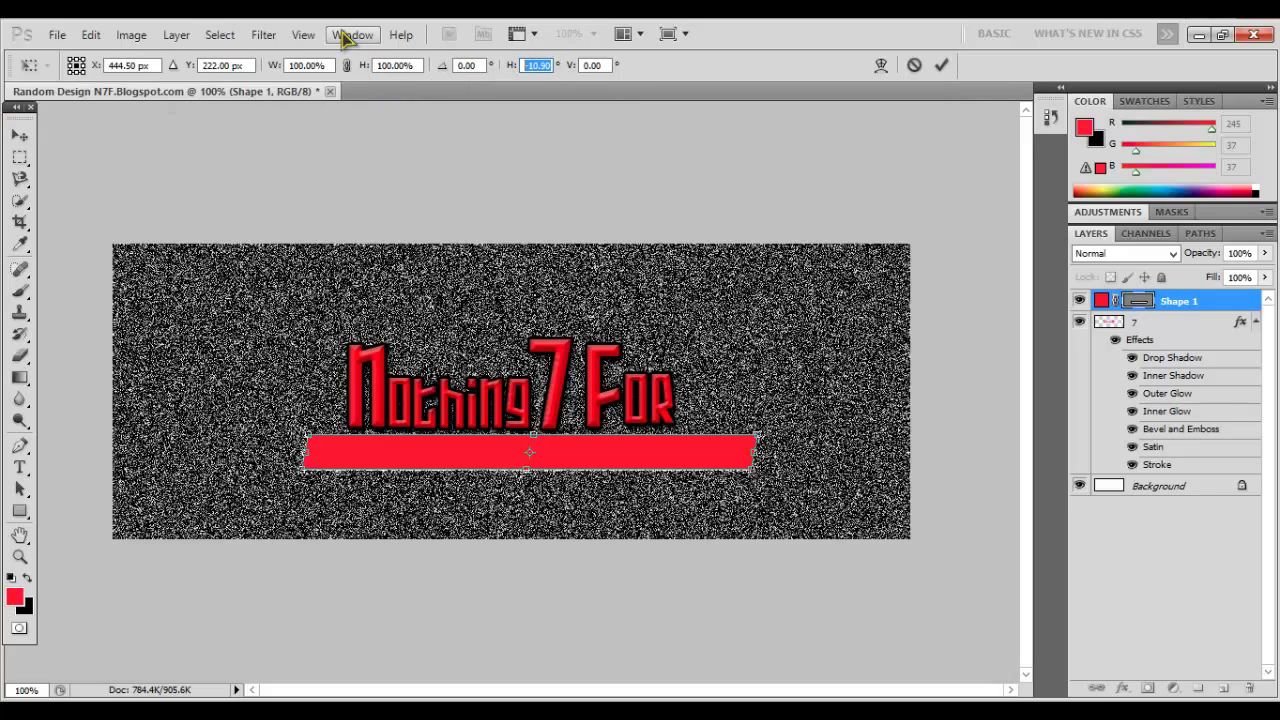
text(9.)
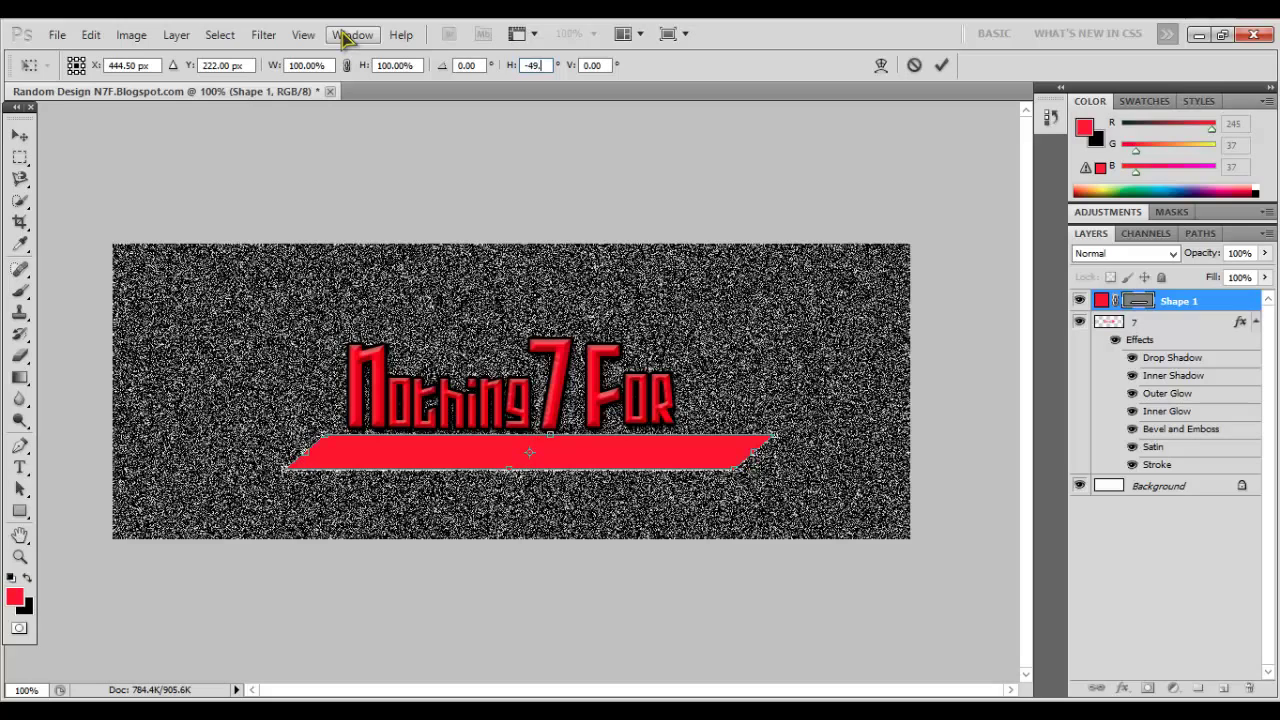
text(99)
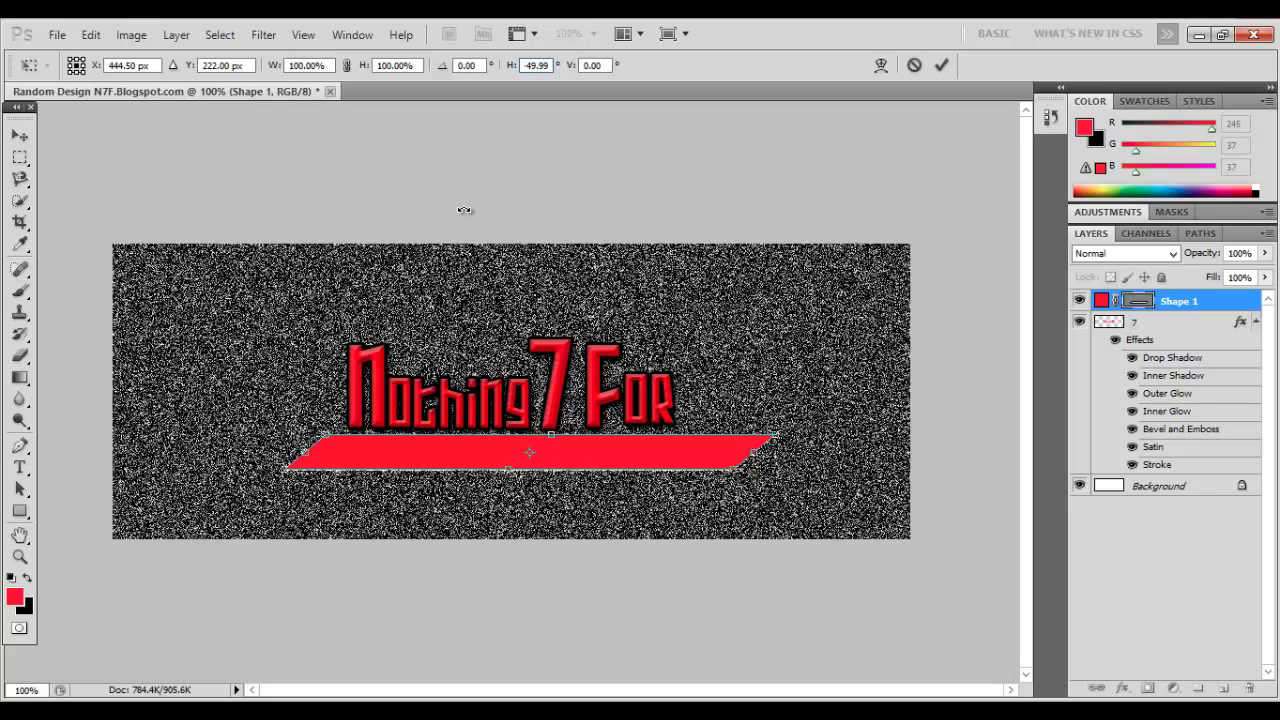
- Reduce the slanted bar's height to 73.68%, apply the transformation, and nudge the bar closer to the text
drag(513, 469, 494, 443)
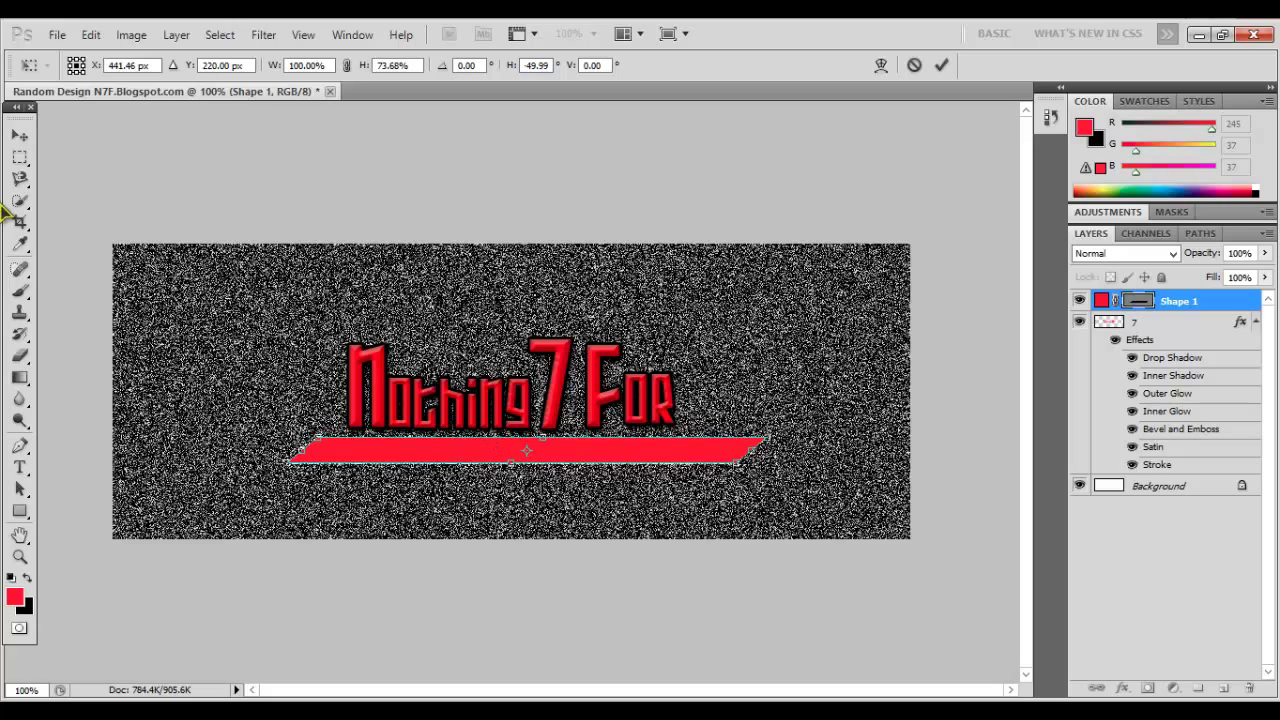
click(20, 157)
click(541, 296)
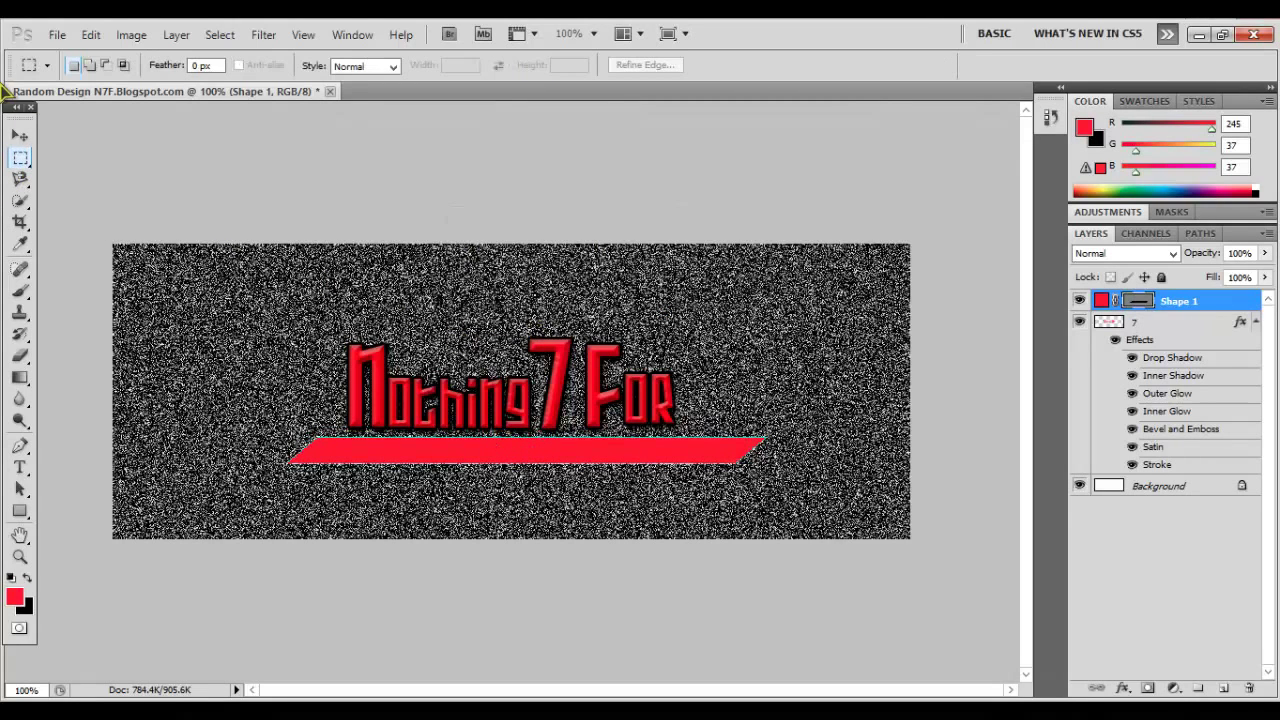
click(21, 132)
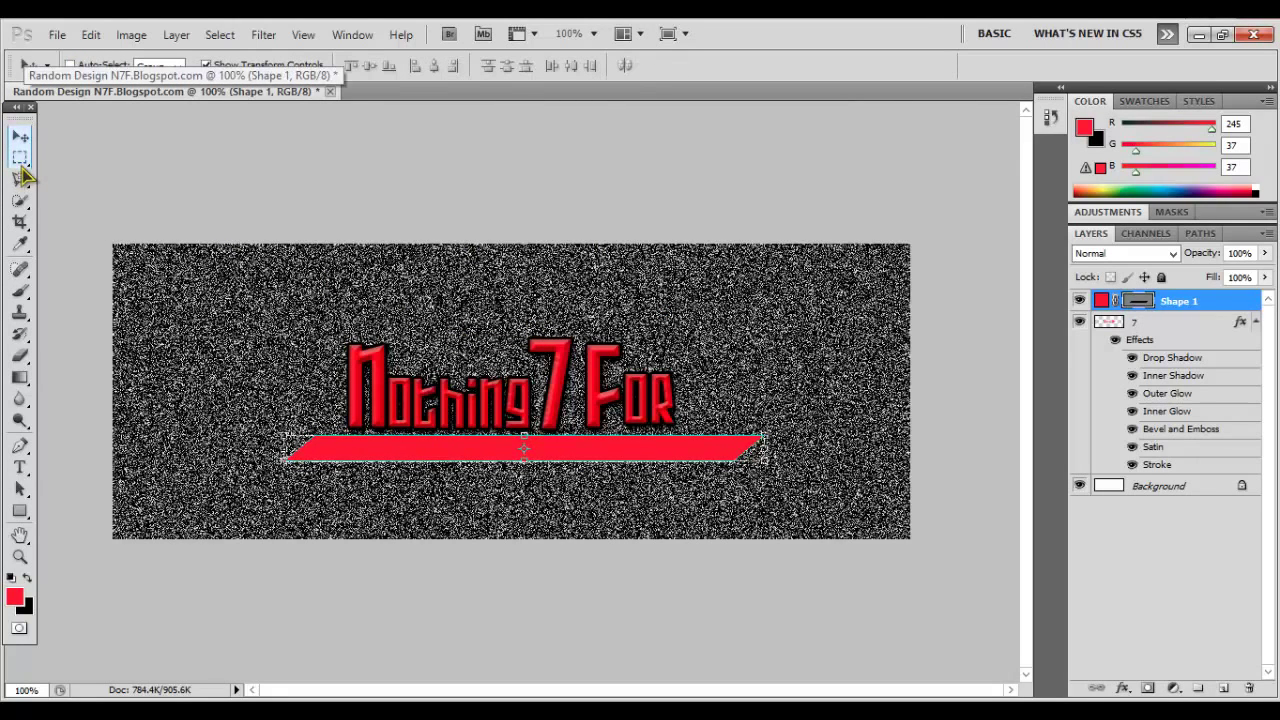
- Create a wide text box below the red bar, try a few letters in Armor Piercing, and clear them
click(20, 467)
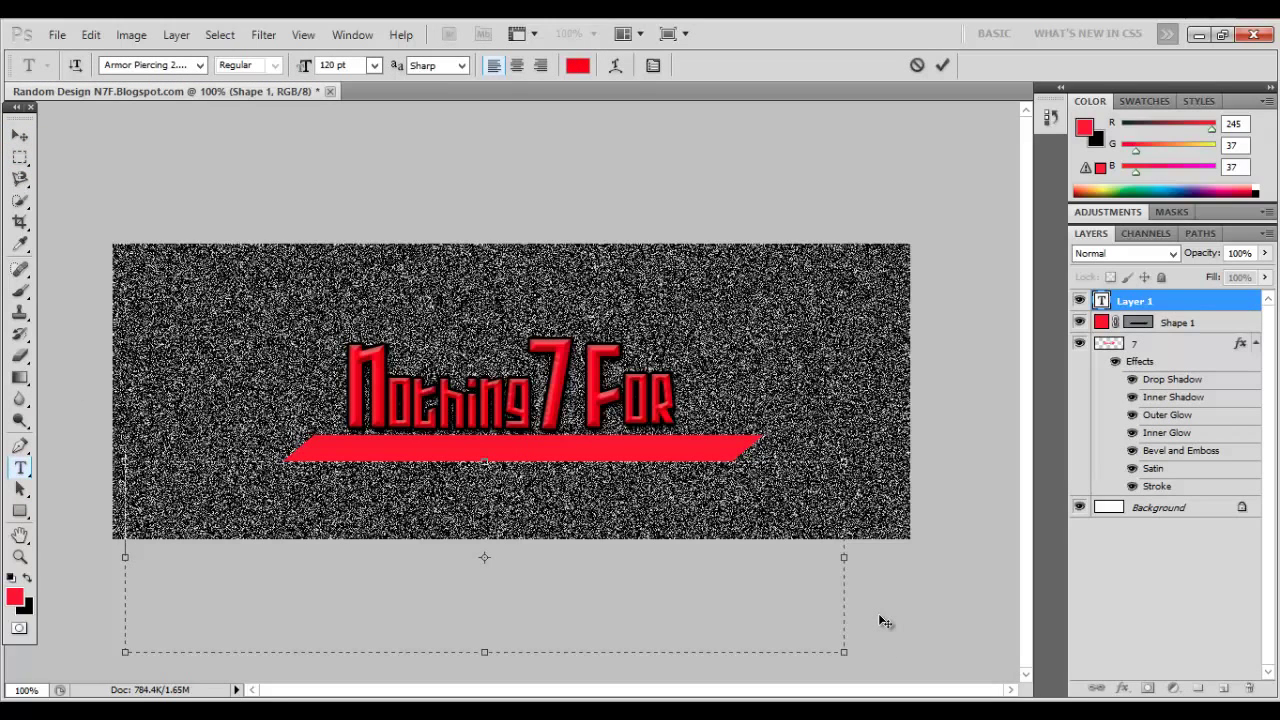
text(d)
key(BackSpace)
text(CA)
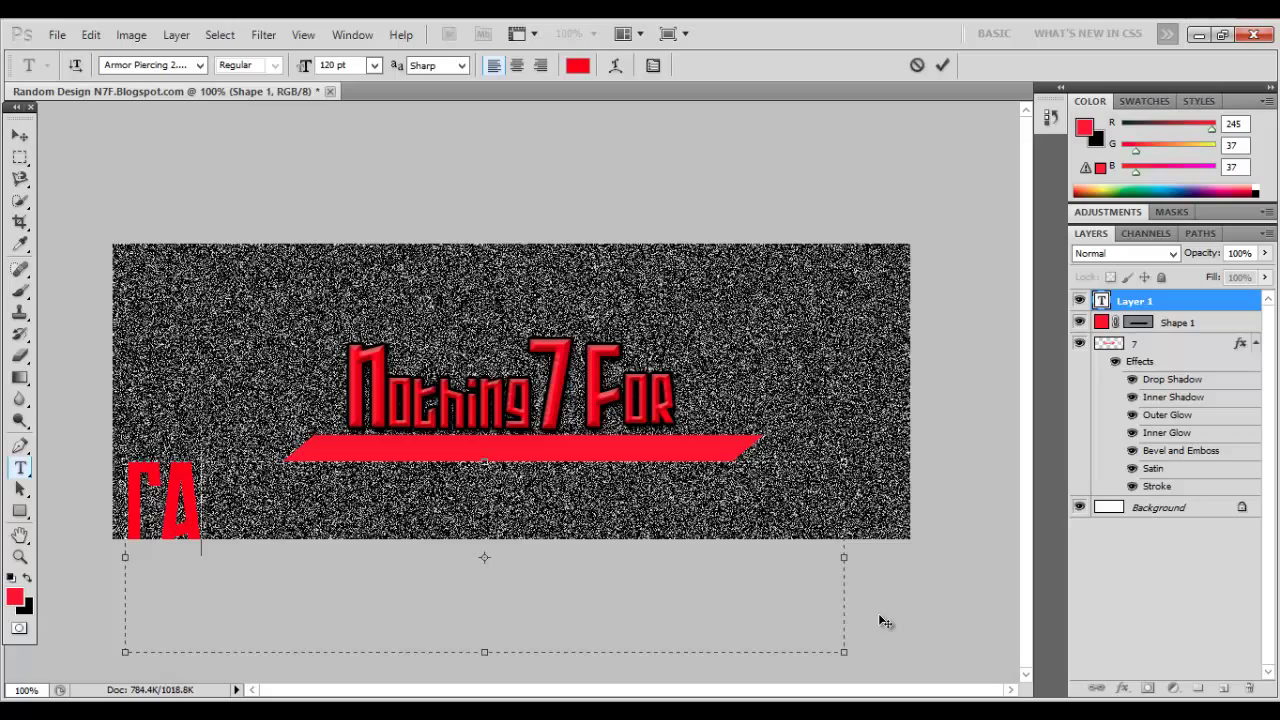
key(BackSpace)
key(BackSpace)
- Try the Angles Octagon and Batang fonts for the new text box
click(200, 65)
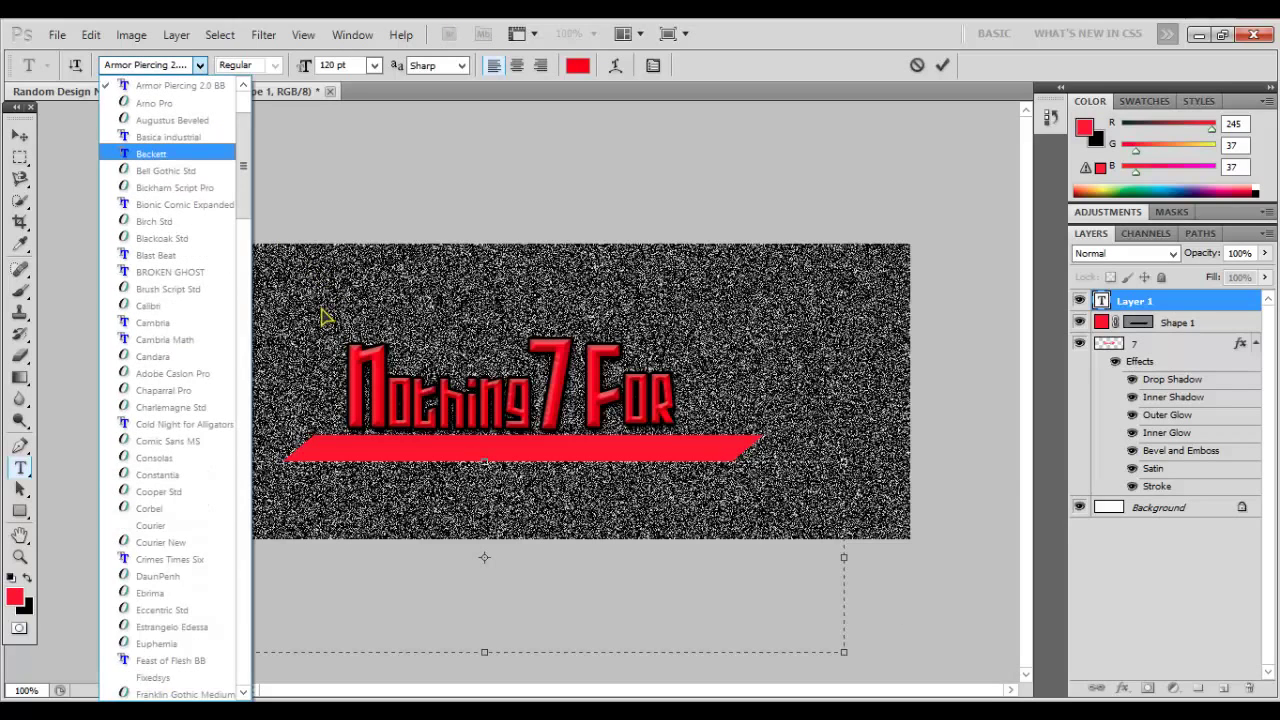
drag(243, 203, 223, 103)
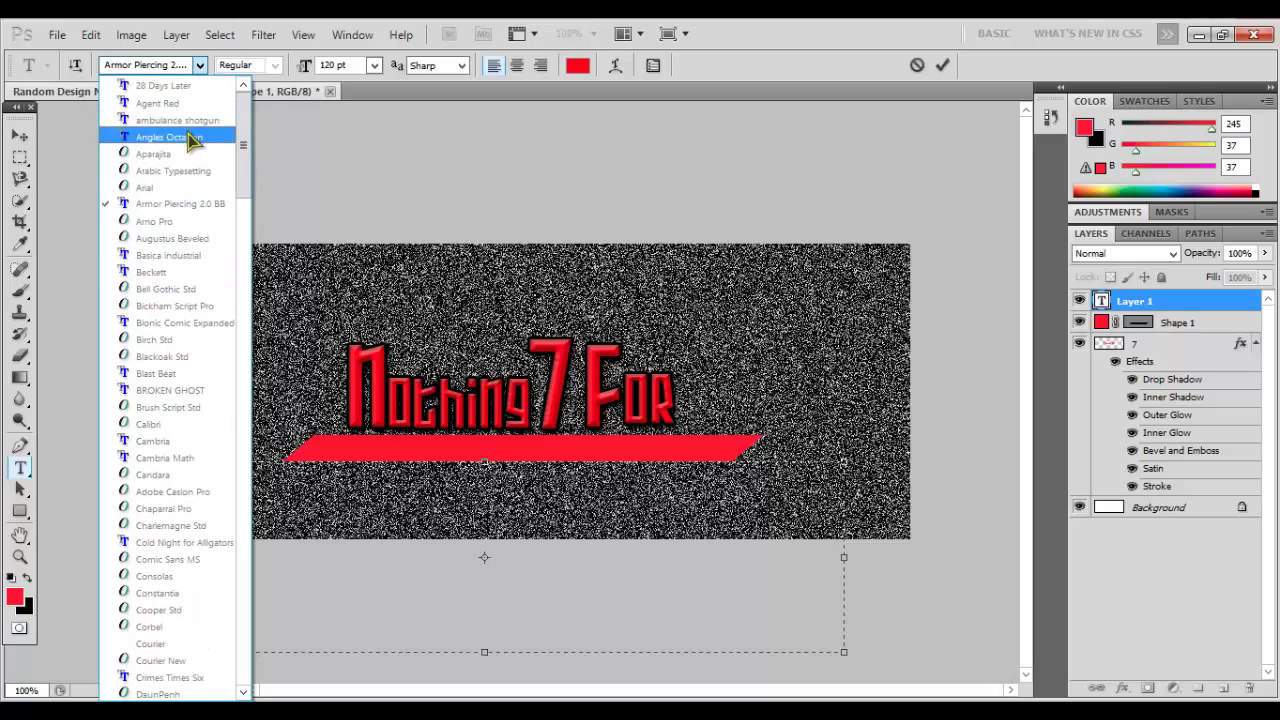
click(190, 137)
text(R)
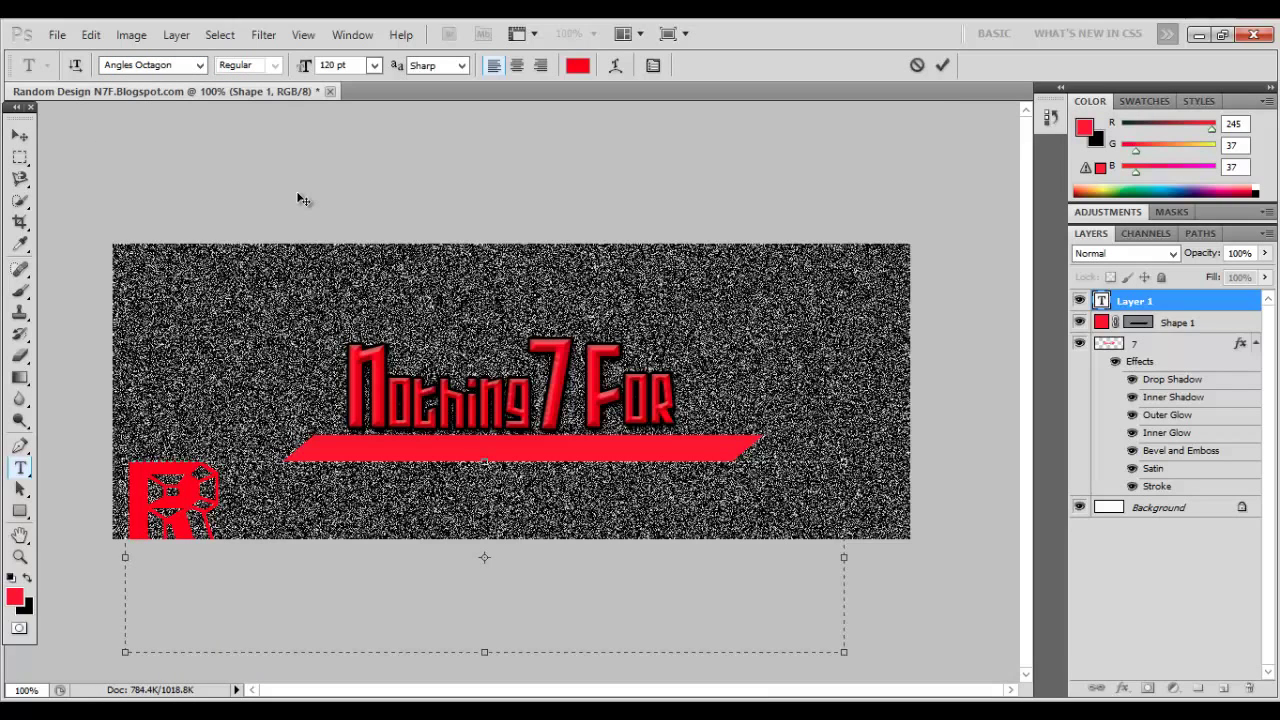
key(BackSpace)
click(199, 65)
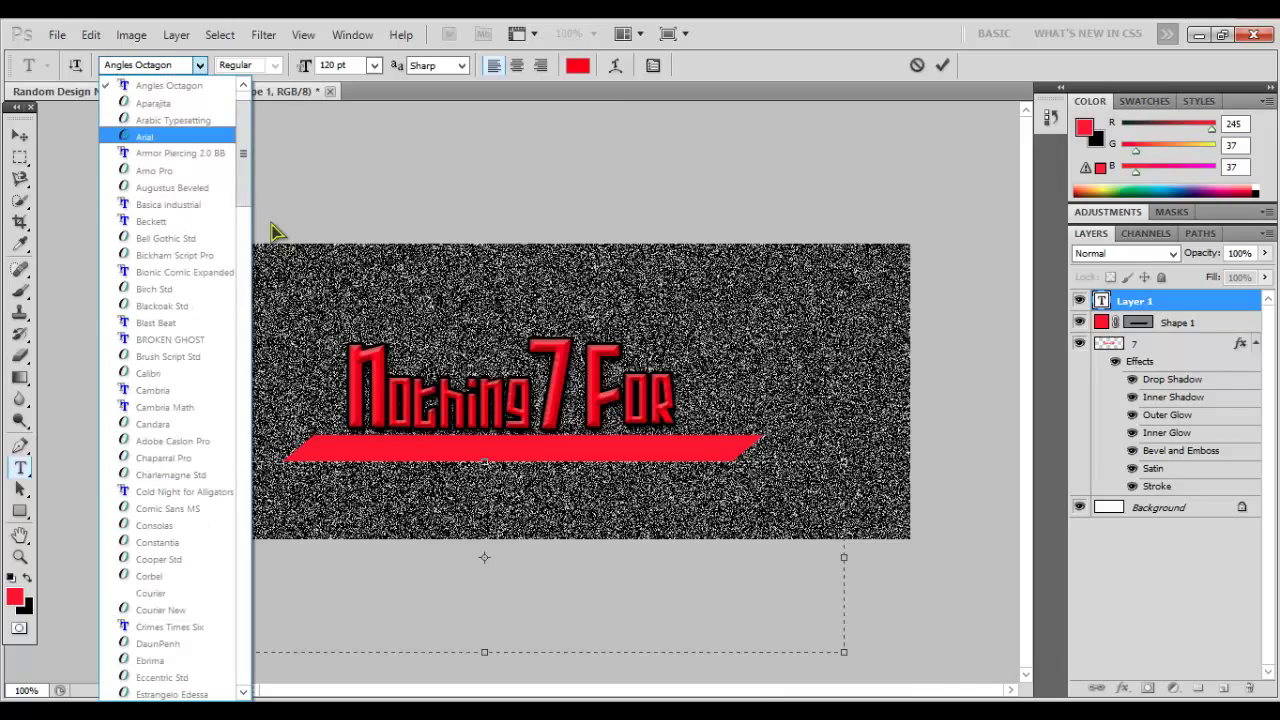
drag(240, 236, 268, 578)
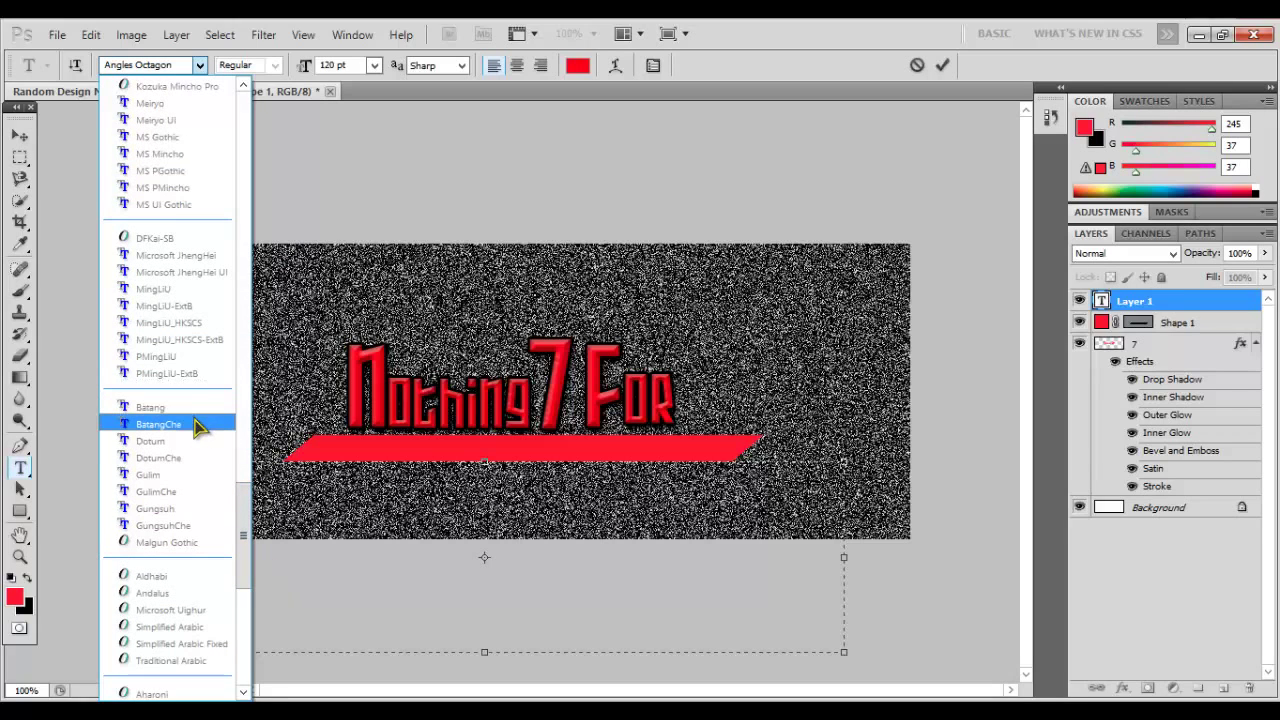
click(199, 408)
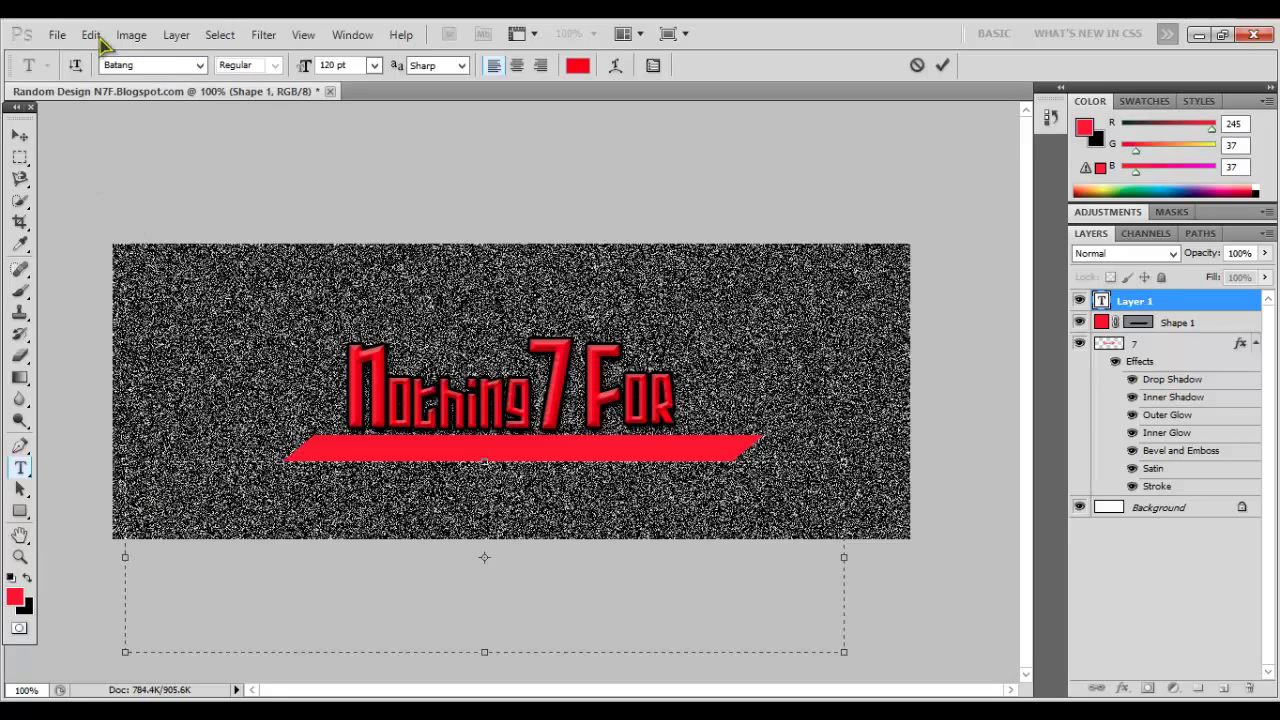
- Set the new text's font to Ghostwriter
click(196, 67)
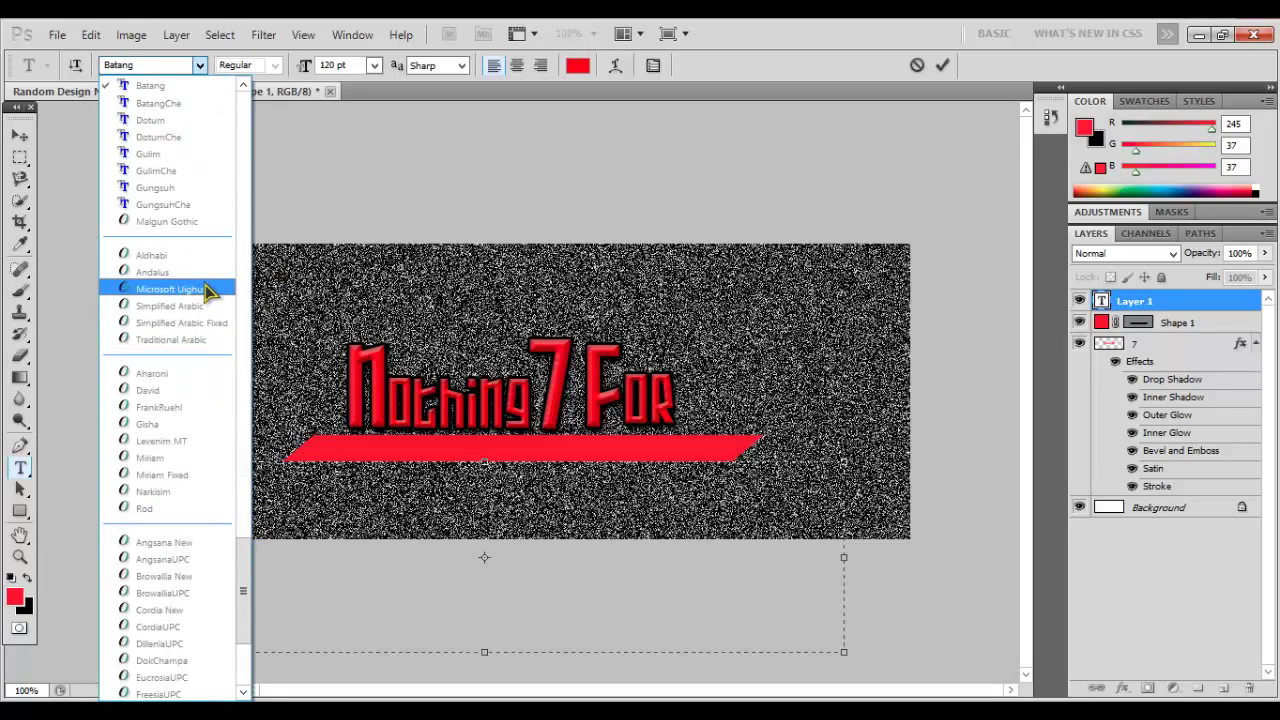
scroll(203, 289, up, 6)
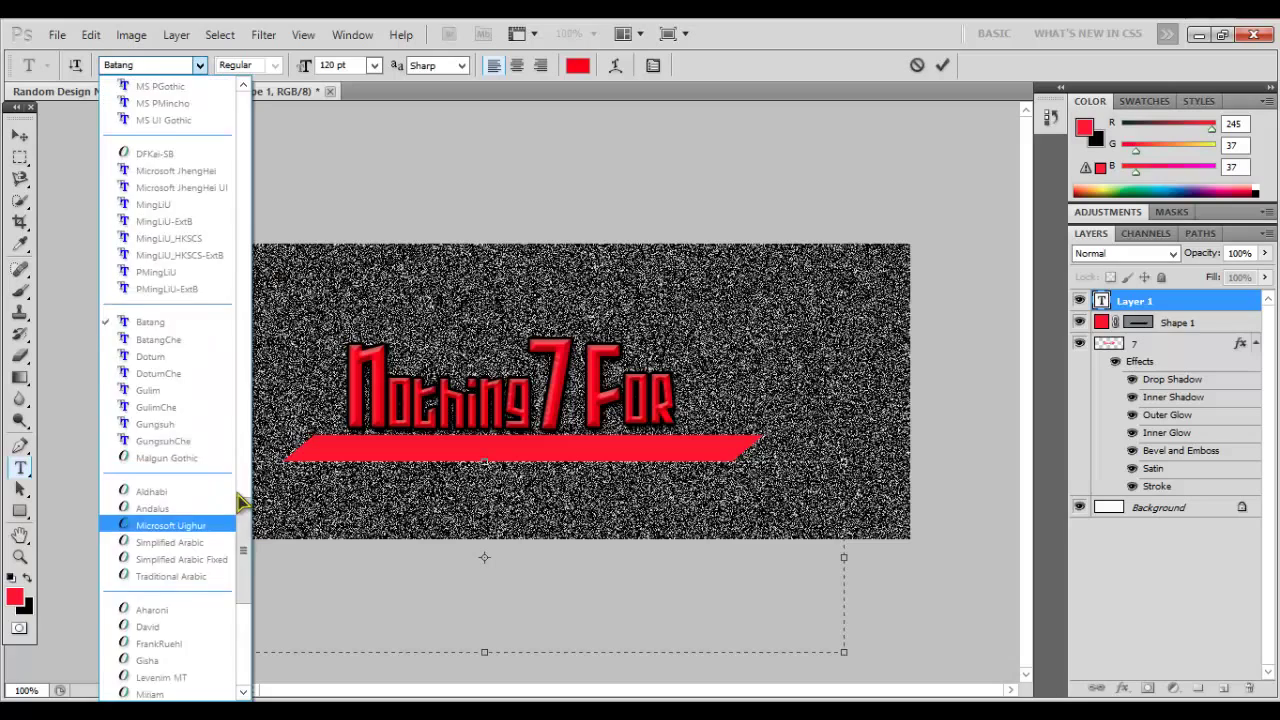
drag(253, 522, 251, 300)
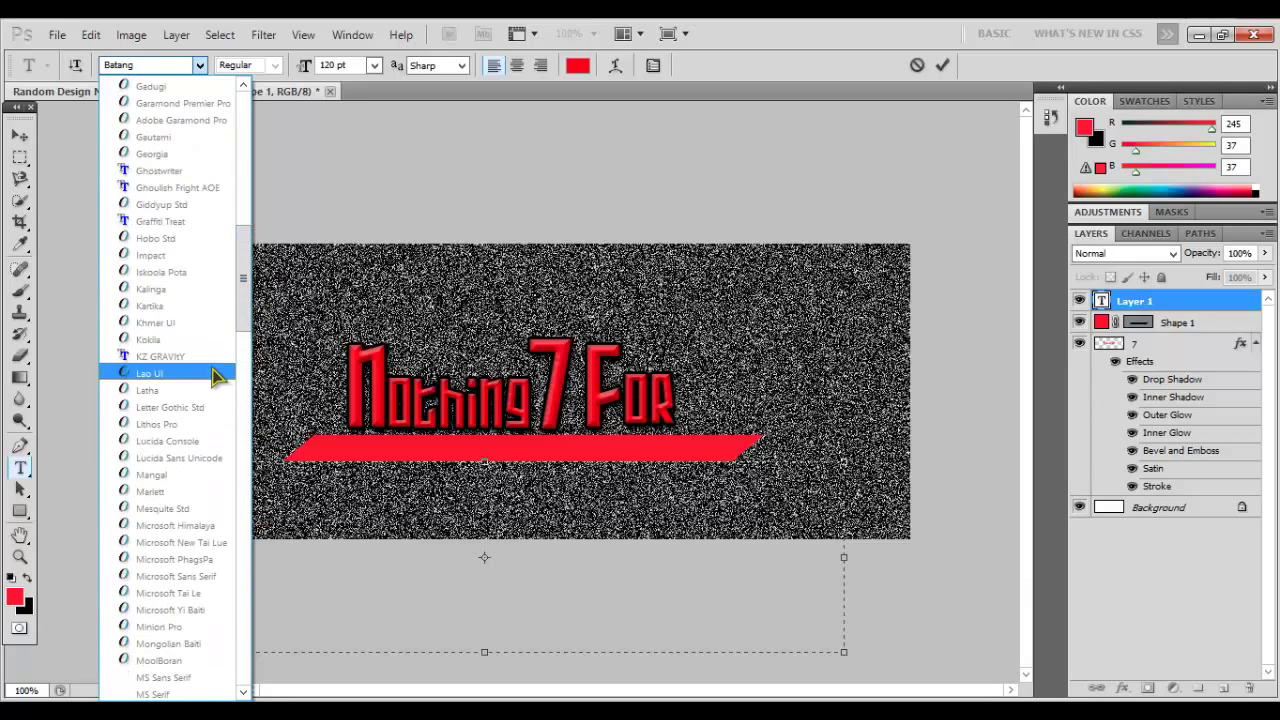
click(200, 171)
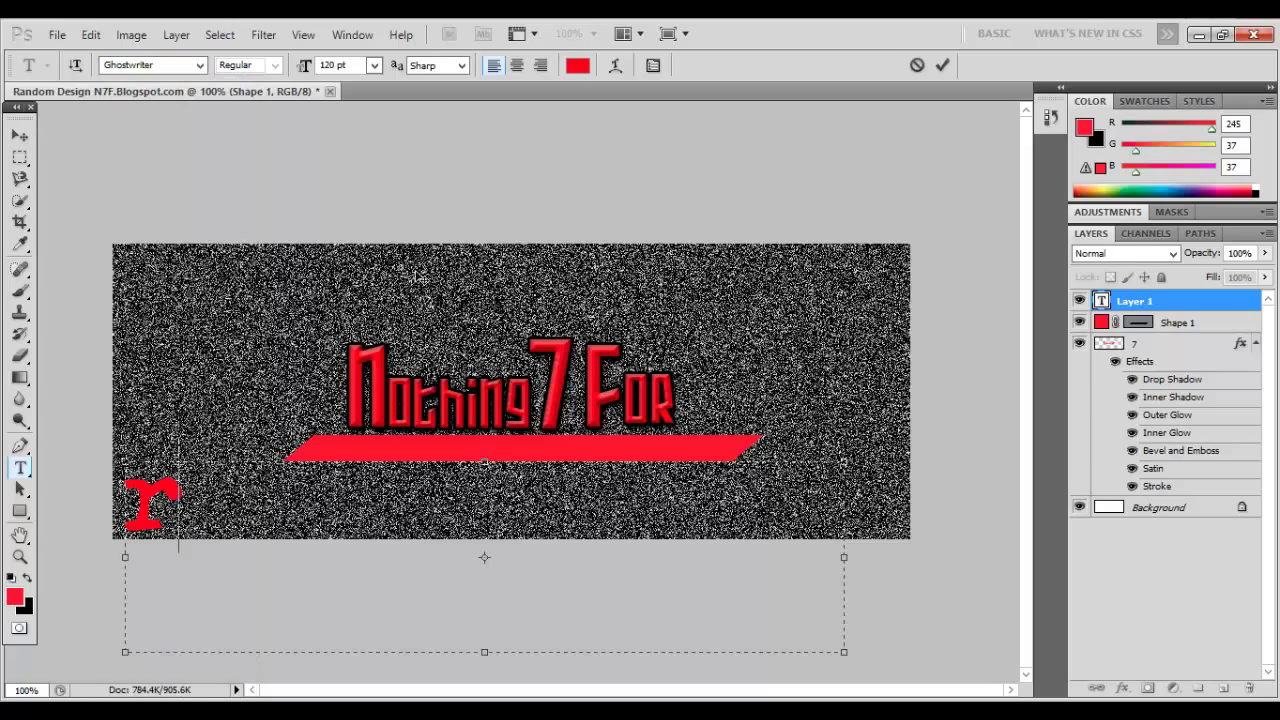
- Enter "Random Design" in the text box, correcting any typing mistakes
key(BackSpace)
key(BackSpace)
text(R)
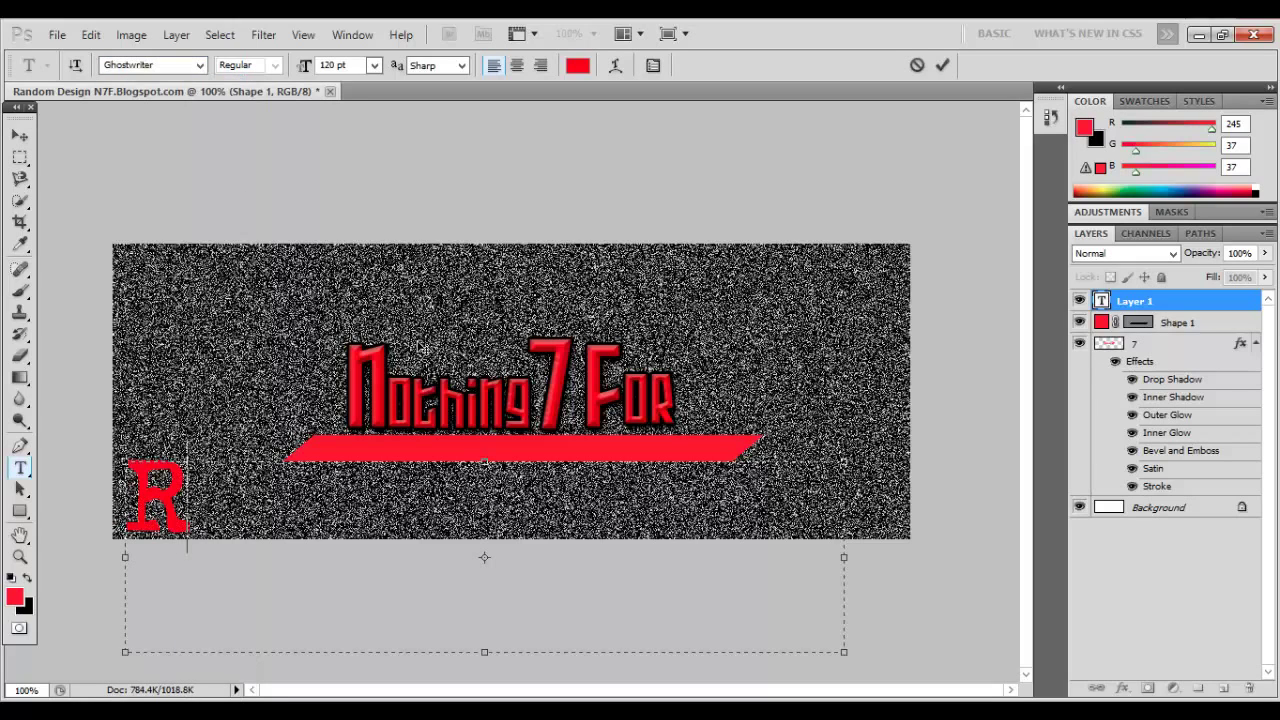
text(andom Dei)
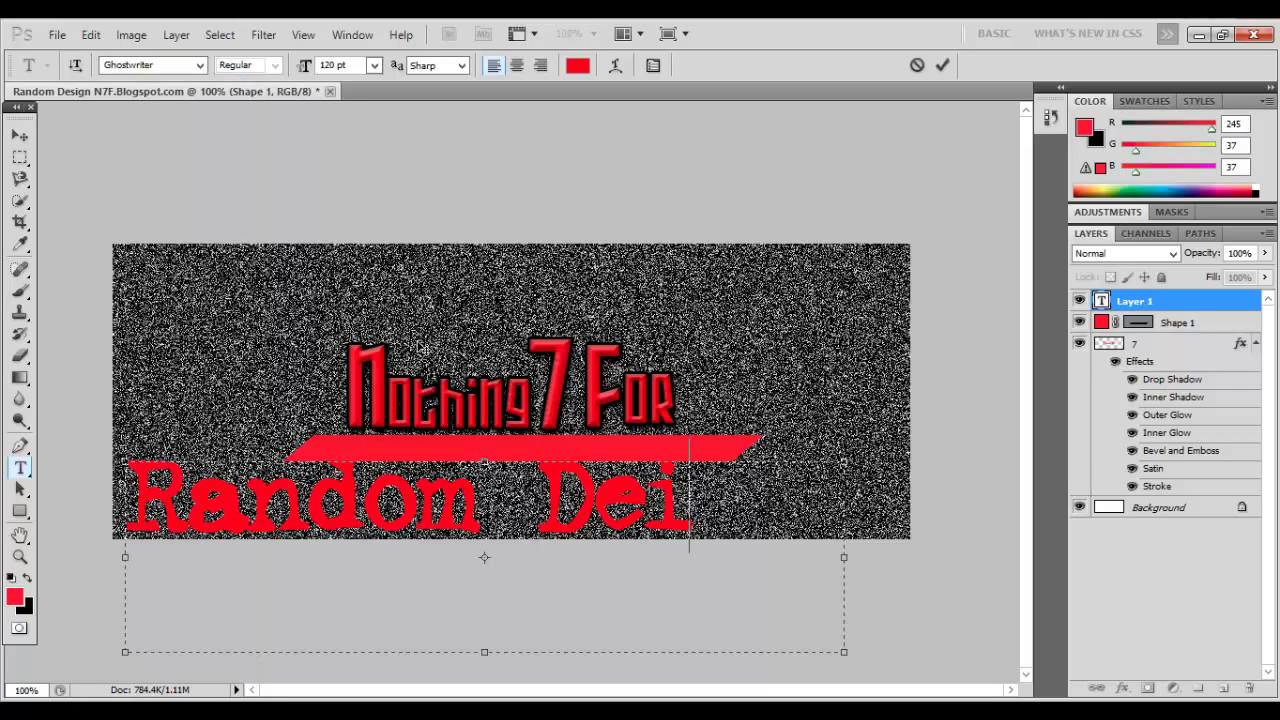
key(BackSpace)
text(si)
key(BackSpace)
key(BackSpace)
key(BackSpace)
key(BackSpace)
- Set all of the Random Design text to 24 pt and move it onto the right half of the red bar
key(ctrl+a)
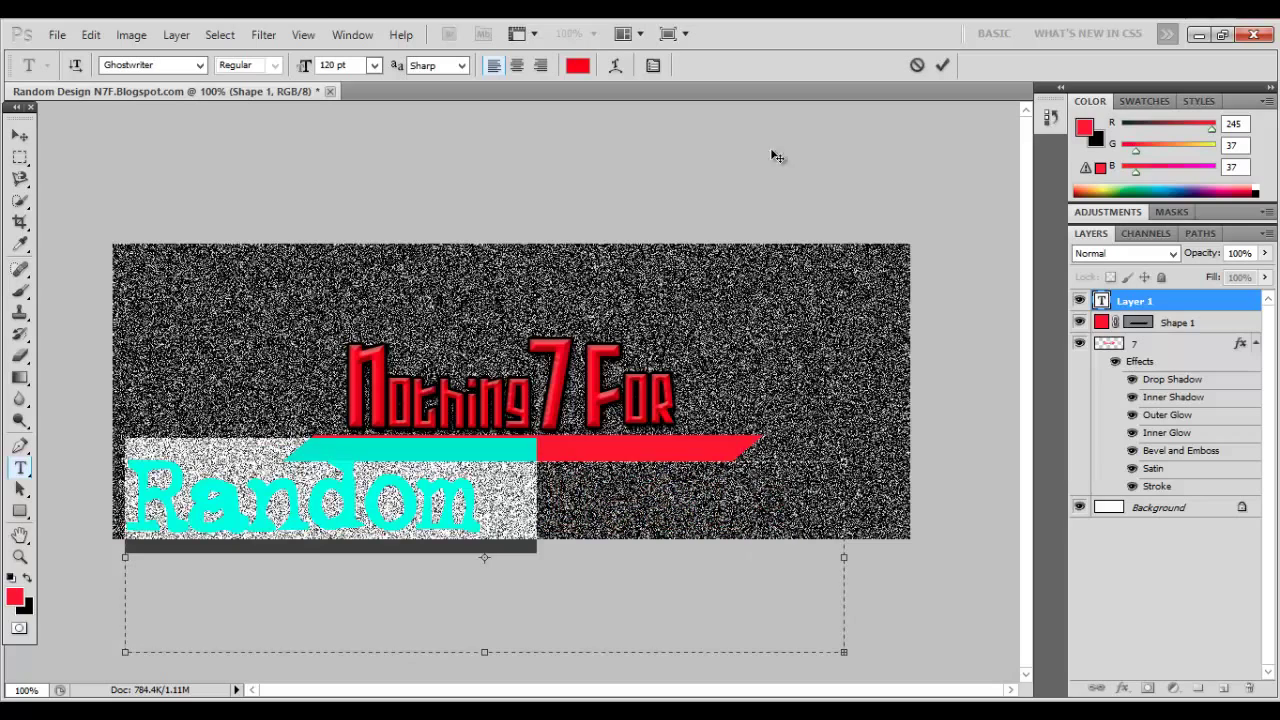
click(373, 65)
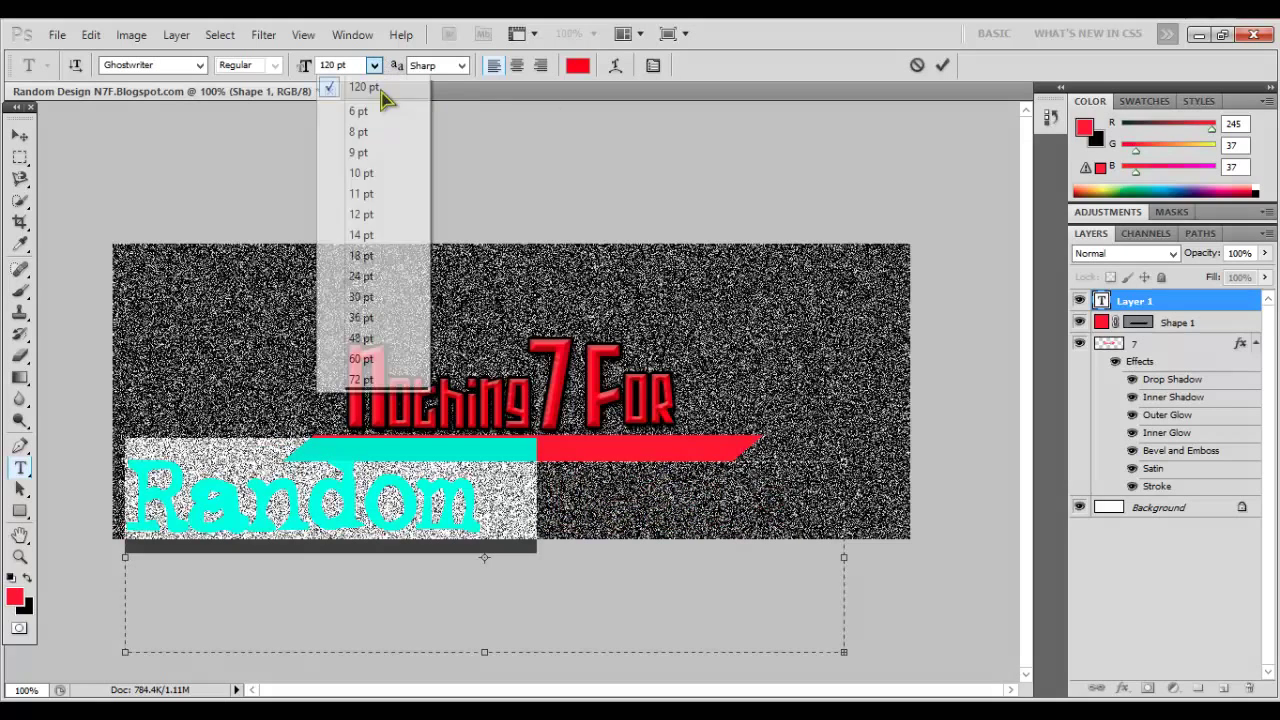
click(357, 278)
drag(789, 348, 848, 332)
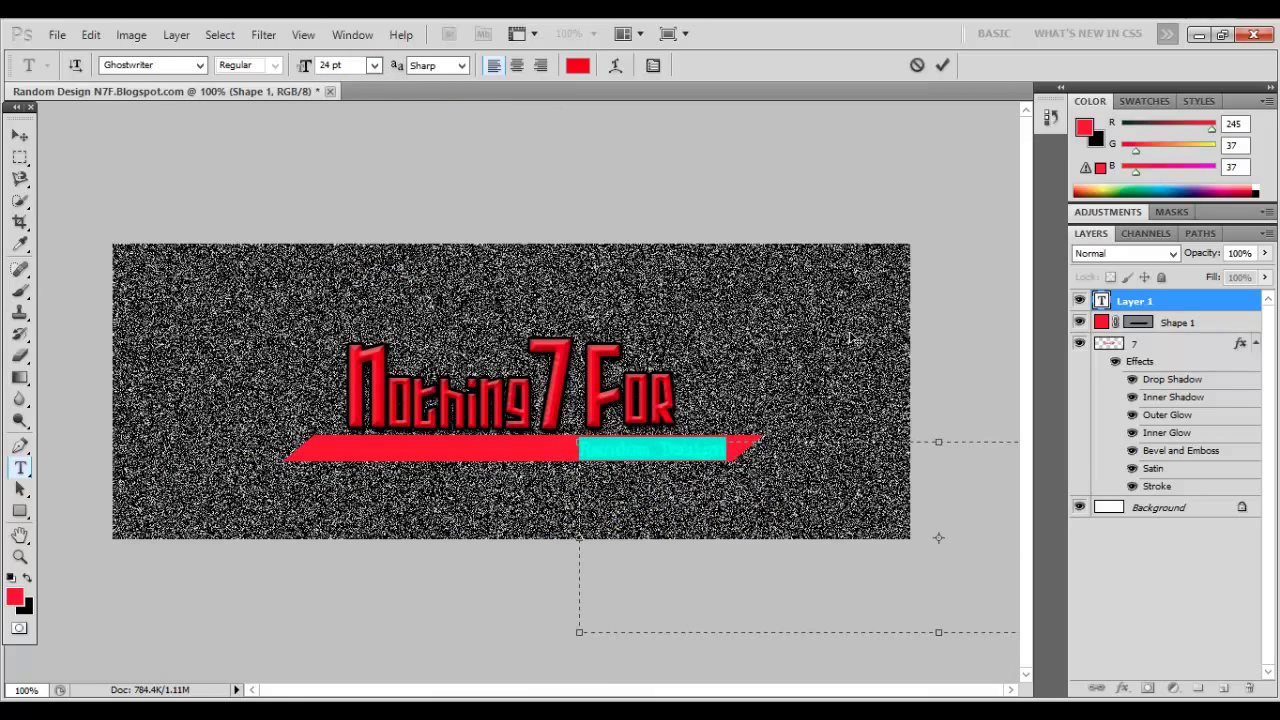
- Colour the Random Design text black and nudge it slightly up on the red bar
click(580, 68)
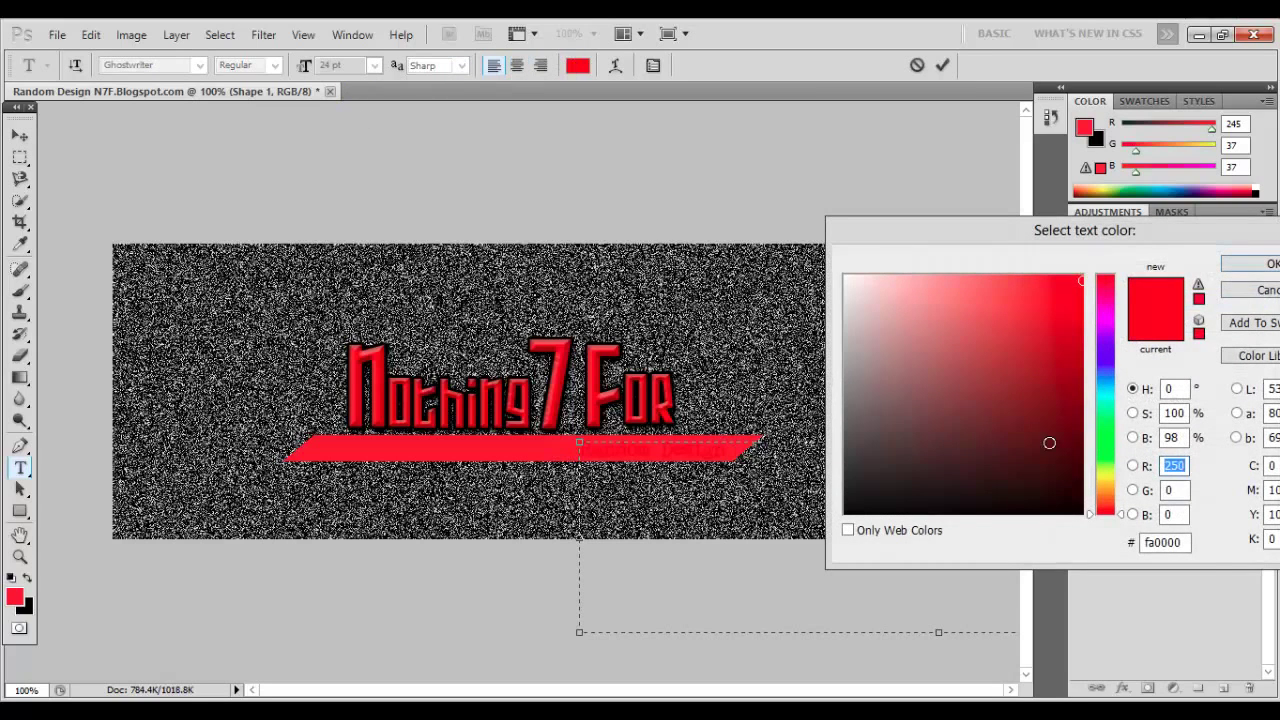
click(1082, 512)
click(1258, 265)
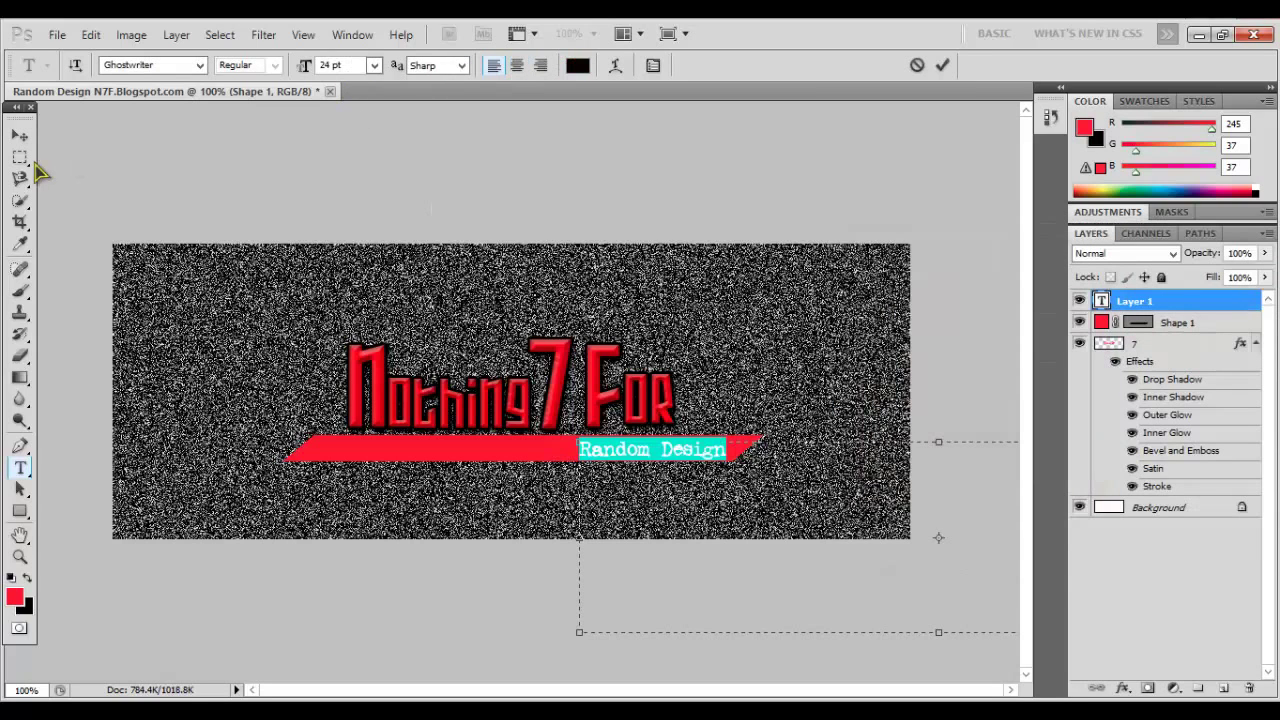
click(20, 157)
click(22, 136)
key(Up)
key(Up)
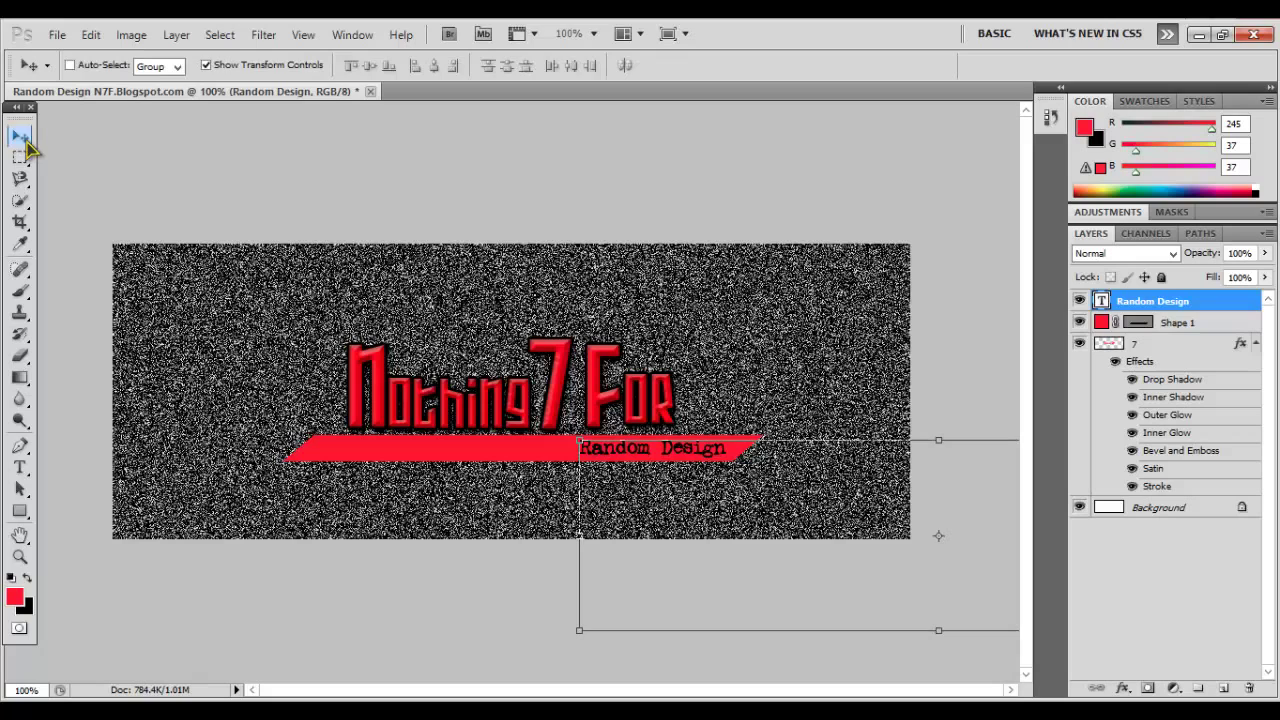
- Add a 2 px dark green outside Stroke to the Random Design text layer
click(21, 157)
right_click(1208, 290)
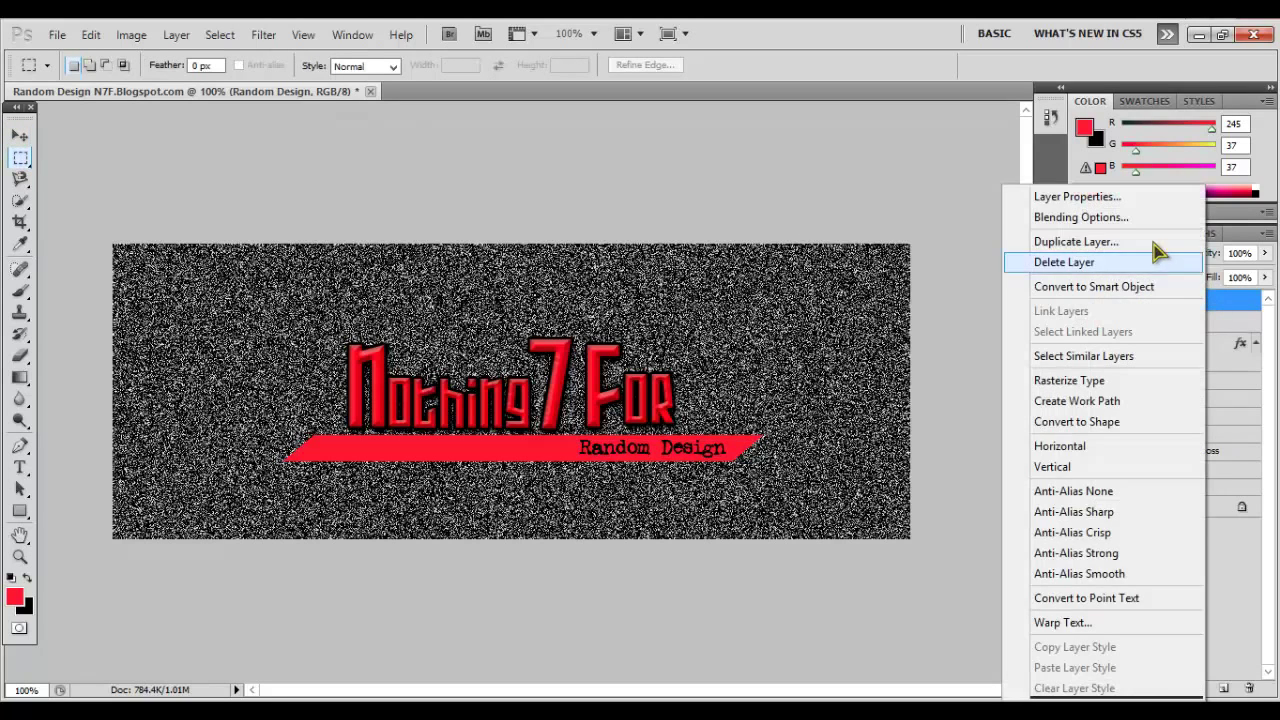
click(1114, 229)
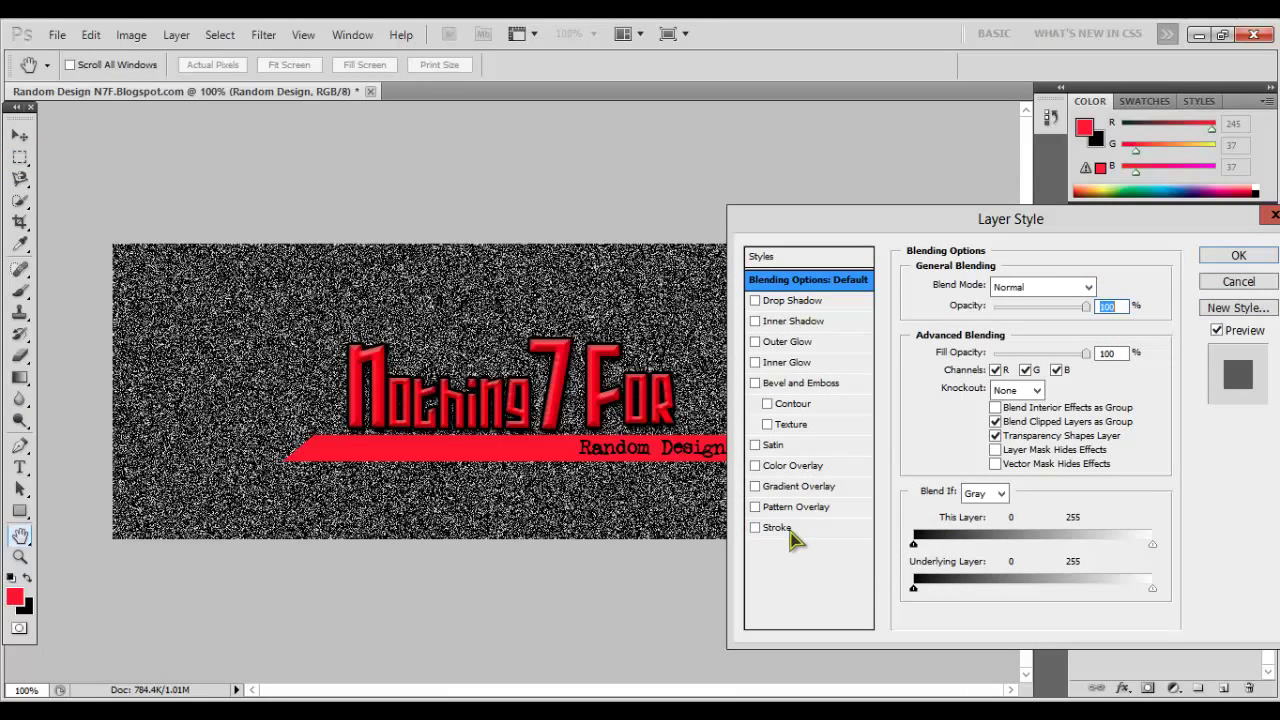
click(780, 528)
double_click(1094, 284)
text(2)
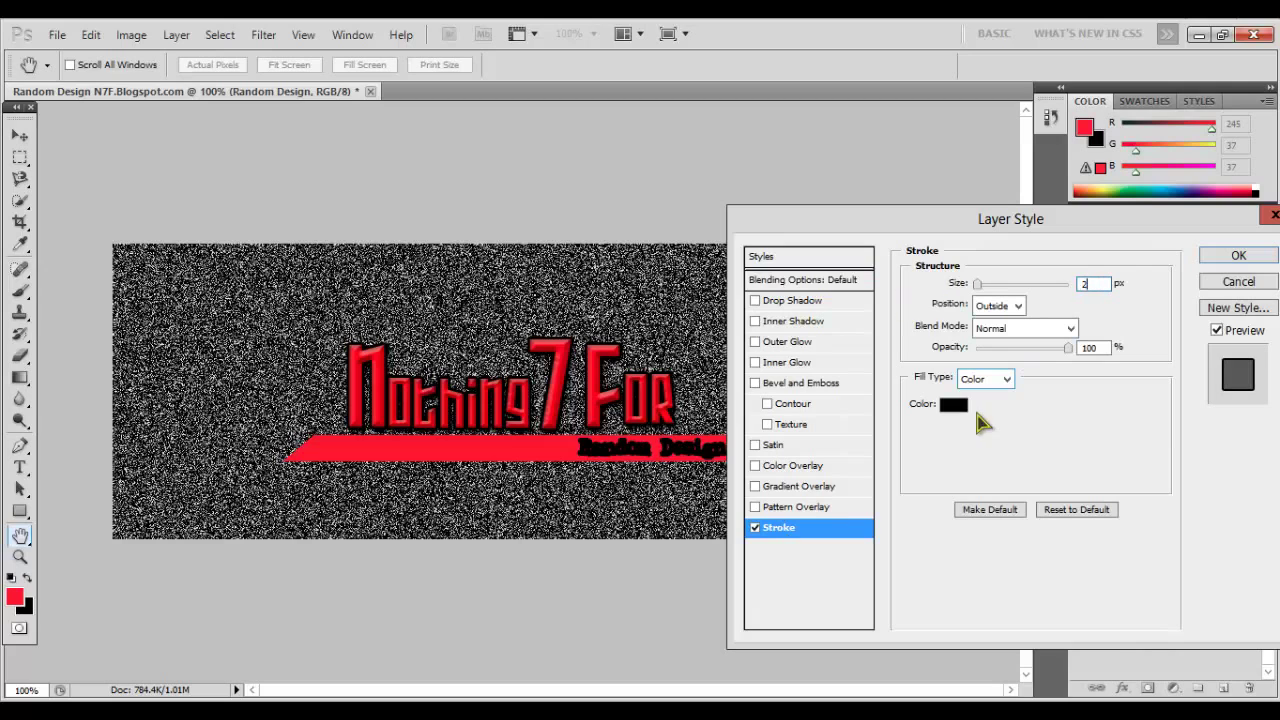
click(955, 404)
click(1112, 436)
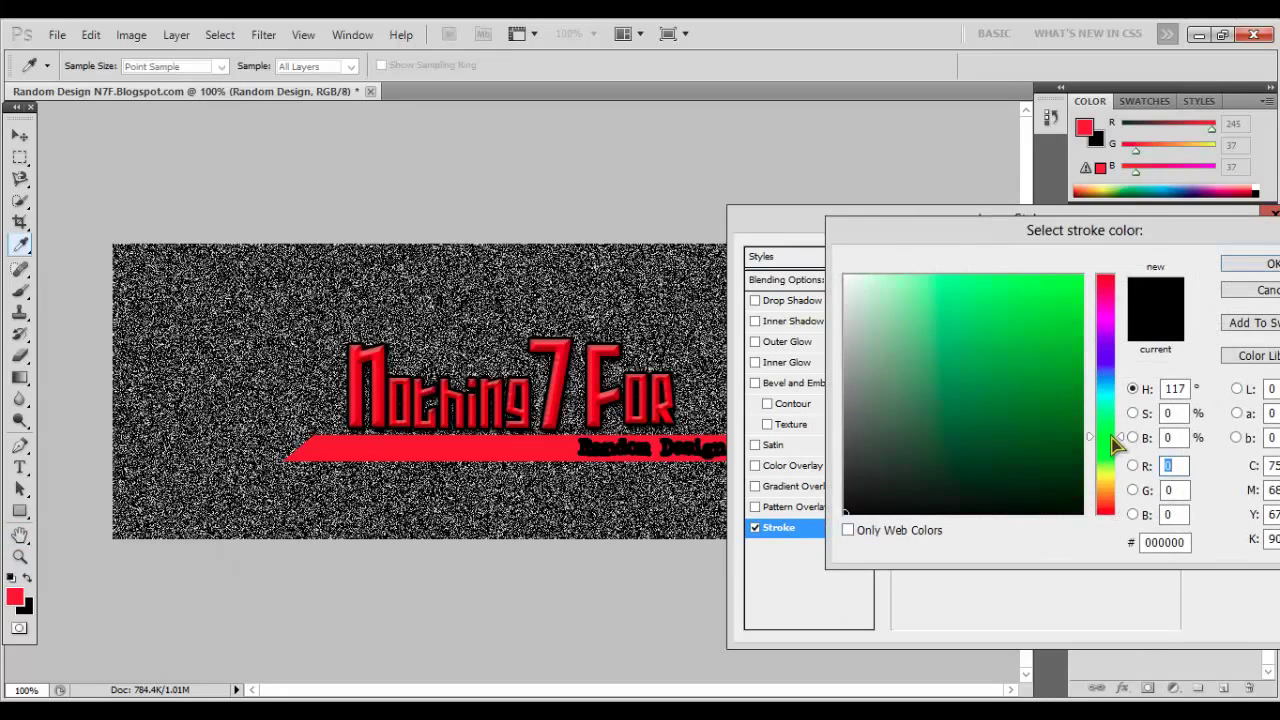
click(1028, 401)
click(1270, 263)
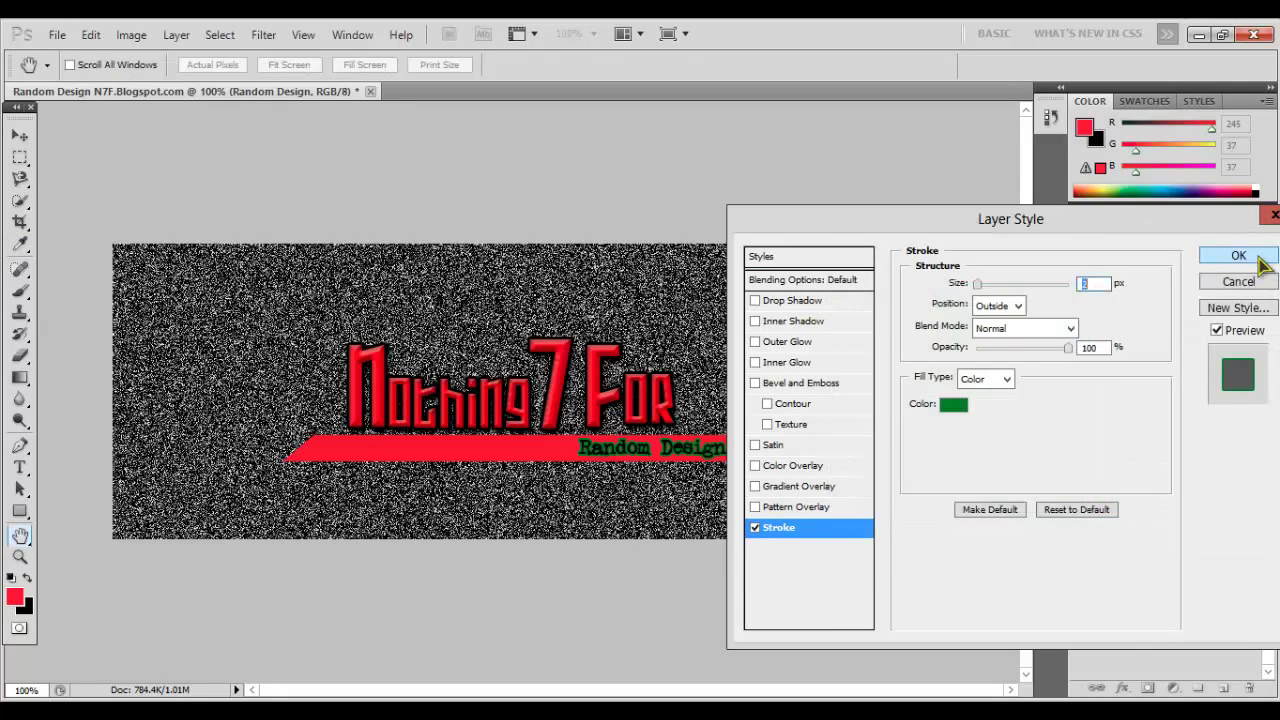
click(1223, 254)
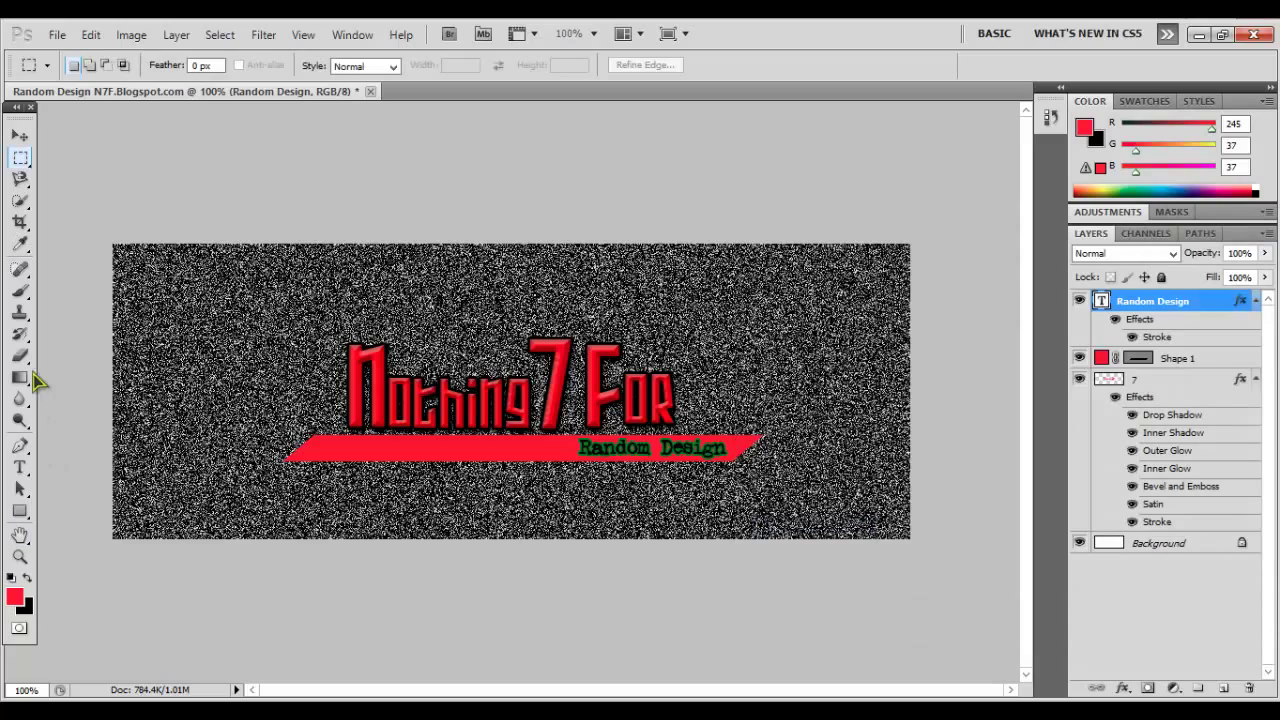
- Draw a narrow upright red rectangle spanning the height of the red bar near its left end, undoing the first attempt
click(20, 511)
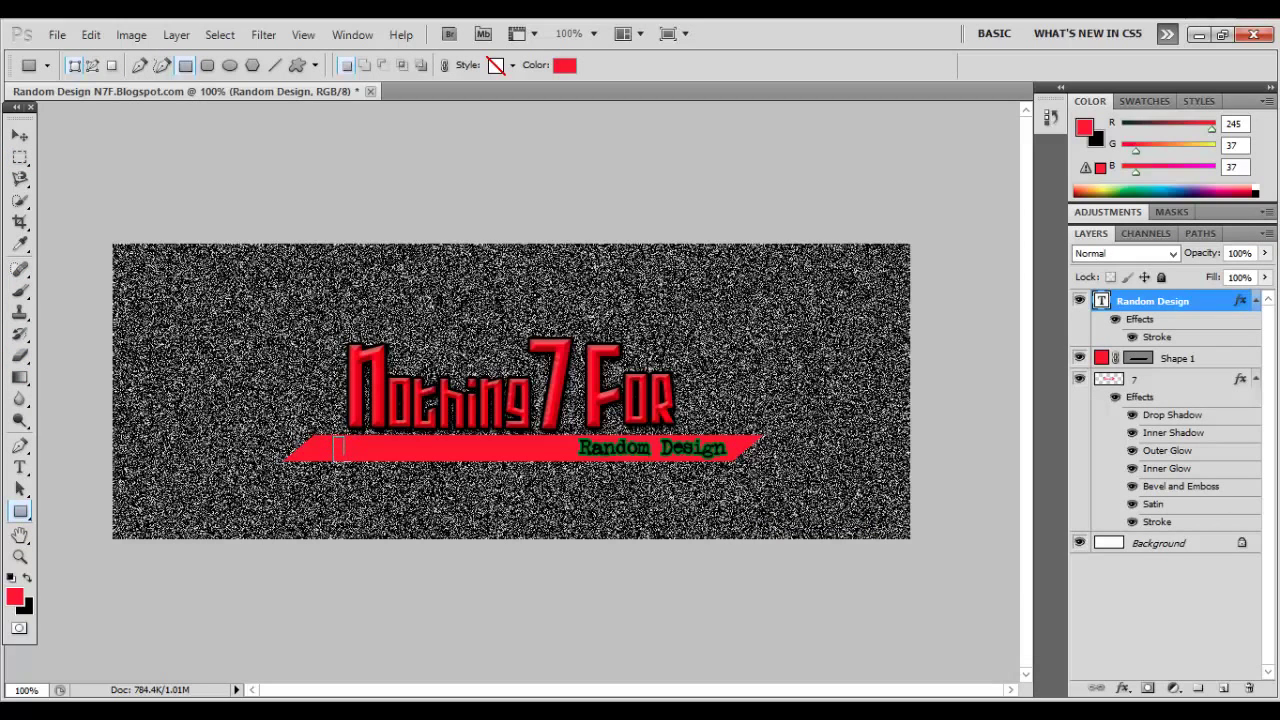
drag(343, 455, 344, 454)
key(ctrl+z)
drag(342, 461, 343, 461)
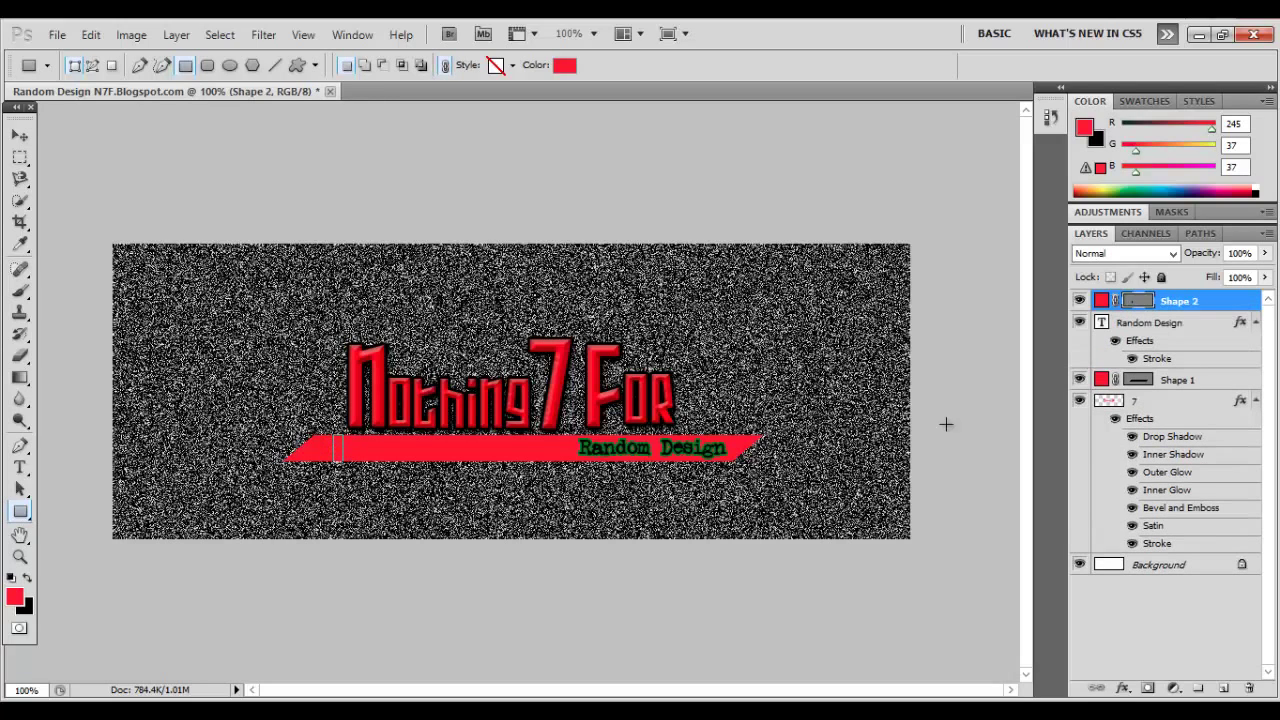
right_click(1210, 301)
click(1124, 311)
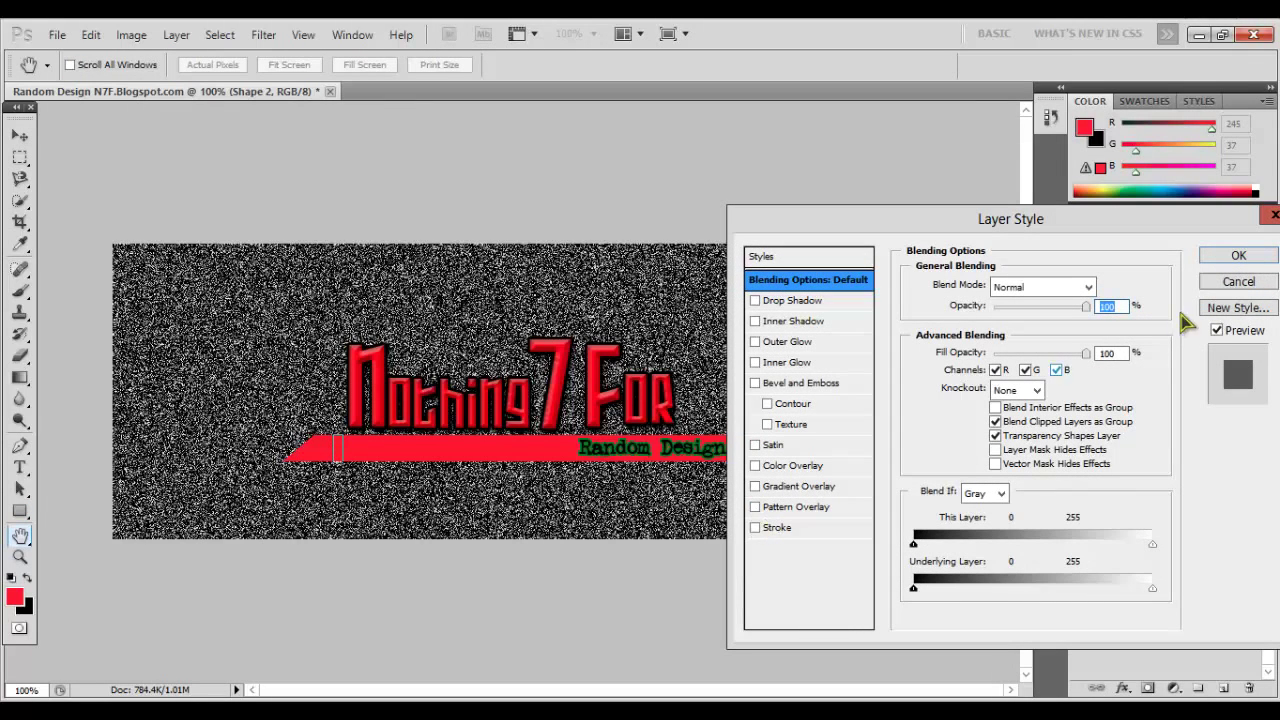
click(1238, 256)
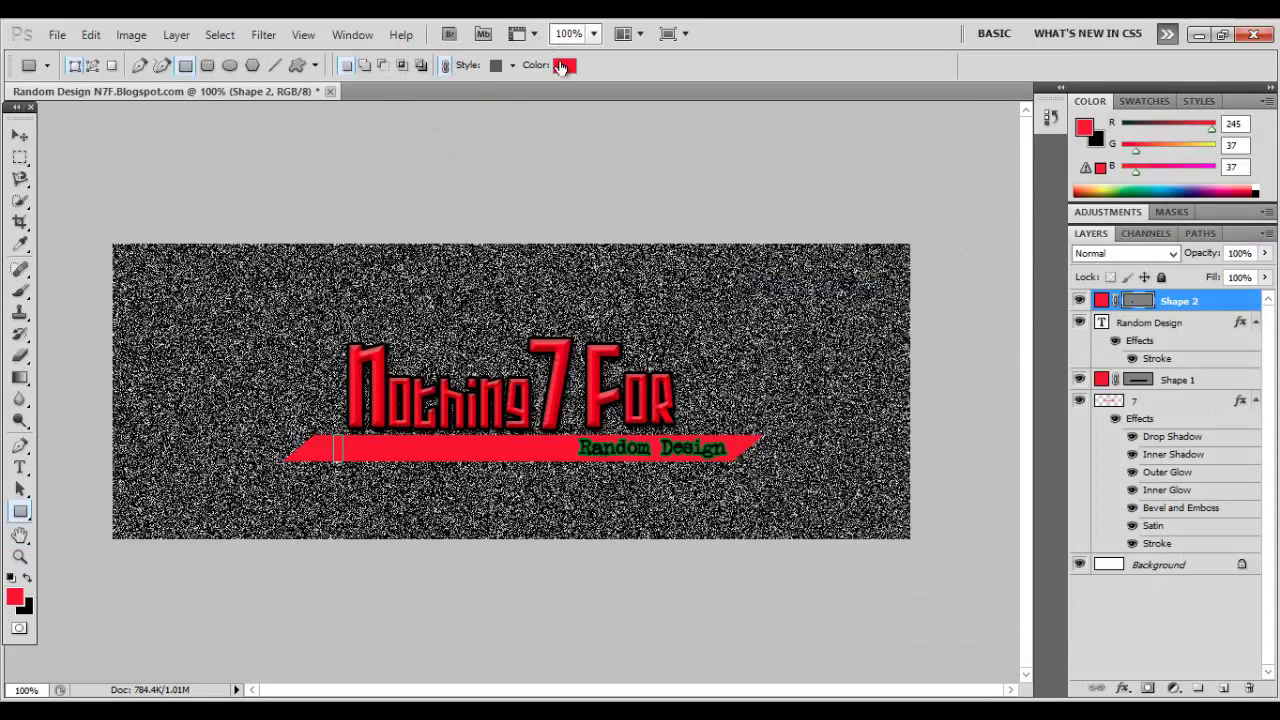
- Skew the narrow rectangle horizontally by -30° and apply the transformation
click(20, 135)
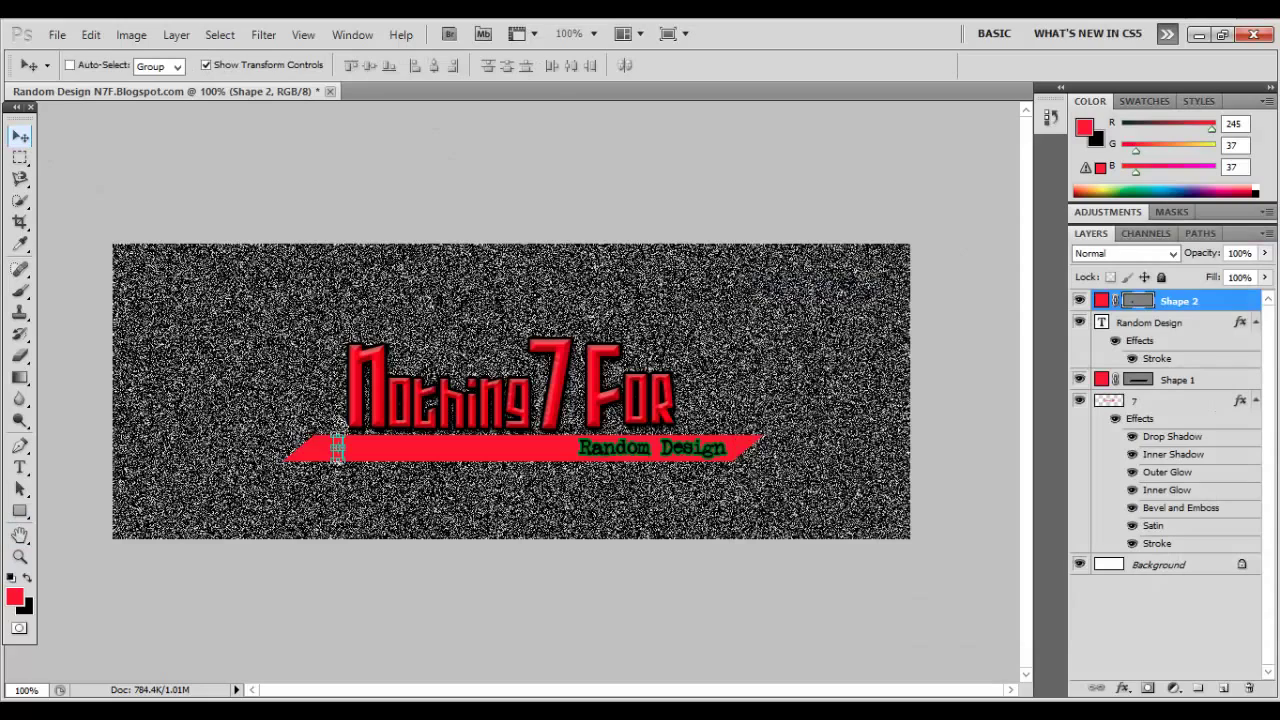
key(ctrl+t)
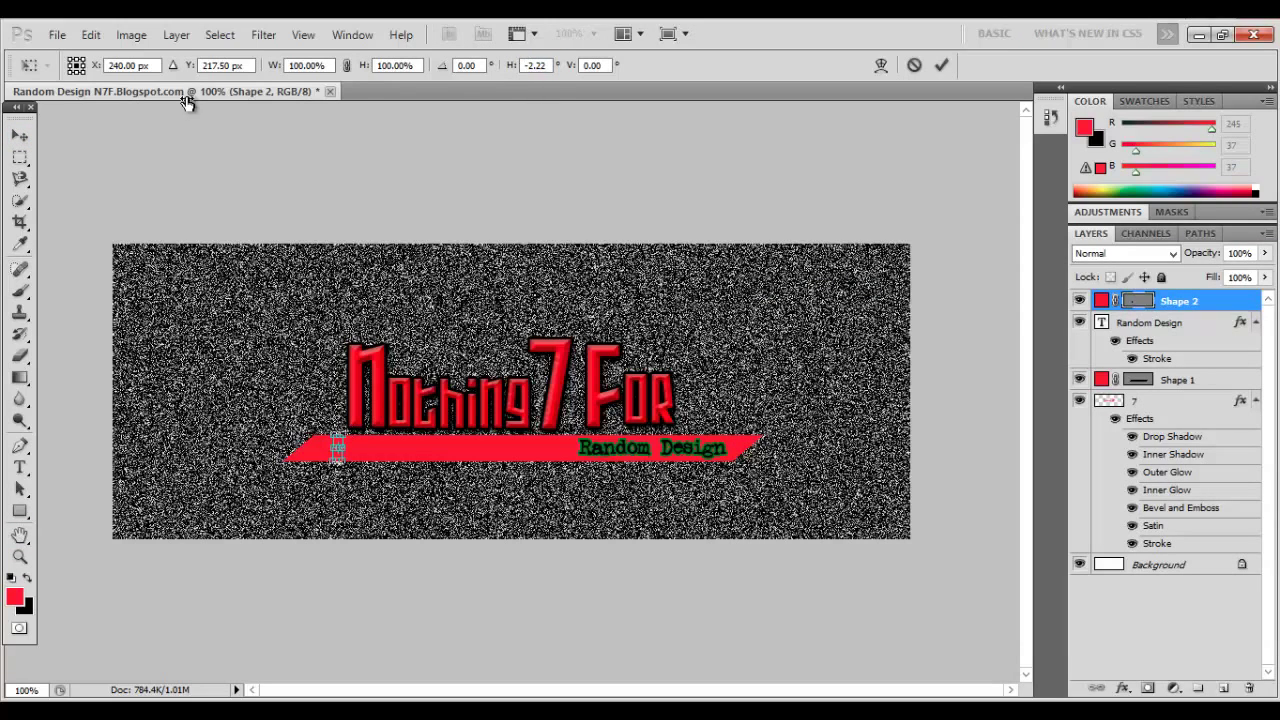
drag(188, 103, 2, 157)
drag(549, 65, 343, 37)
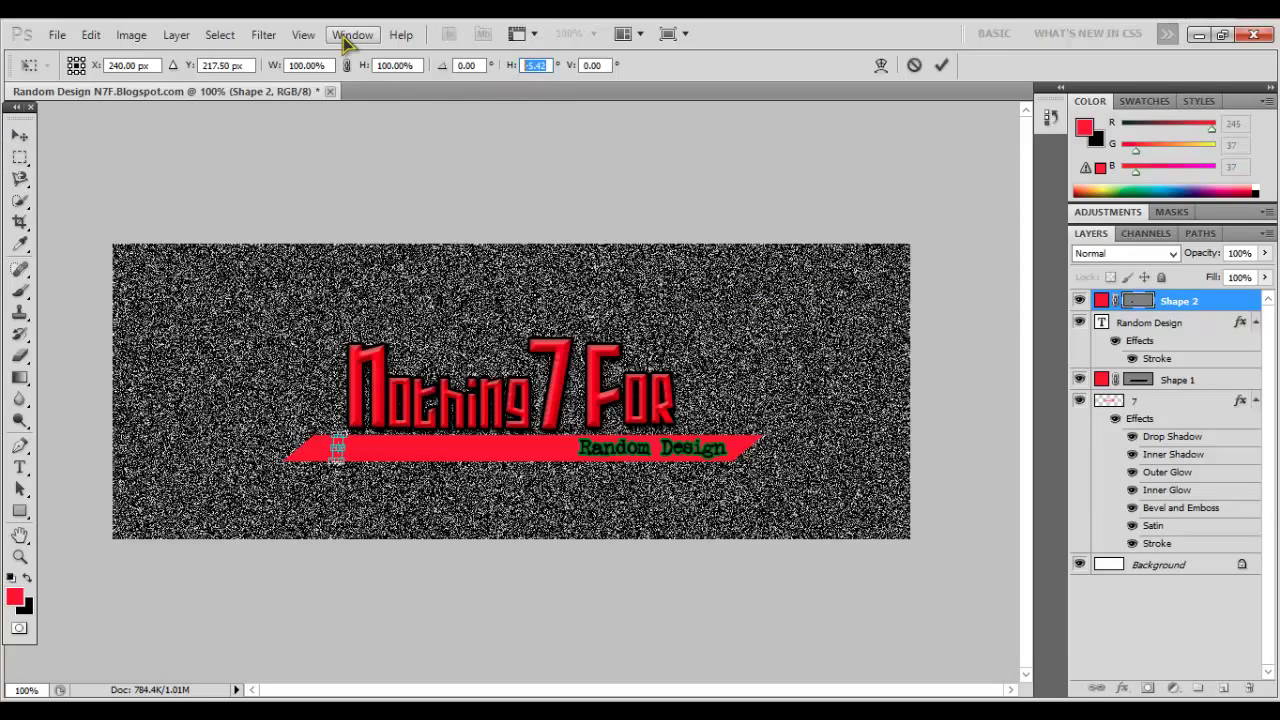
text(-30)
key(Return)
click(19, 157)
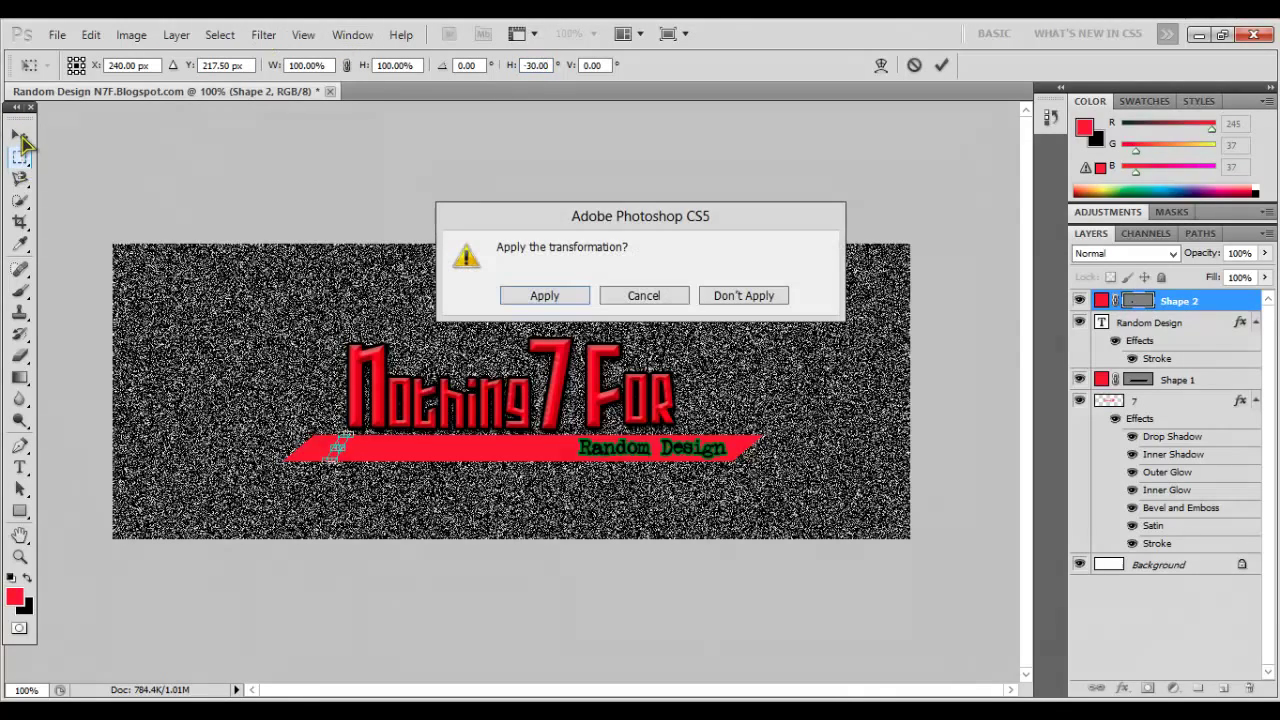
click(548, 300)
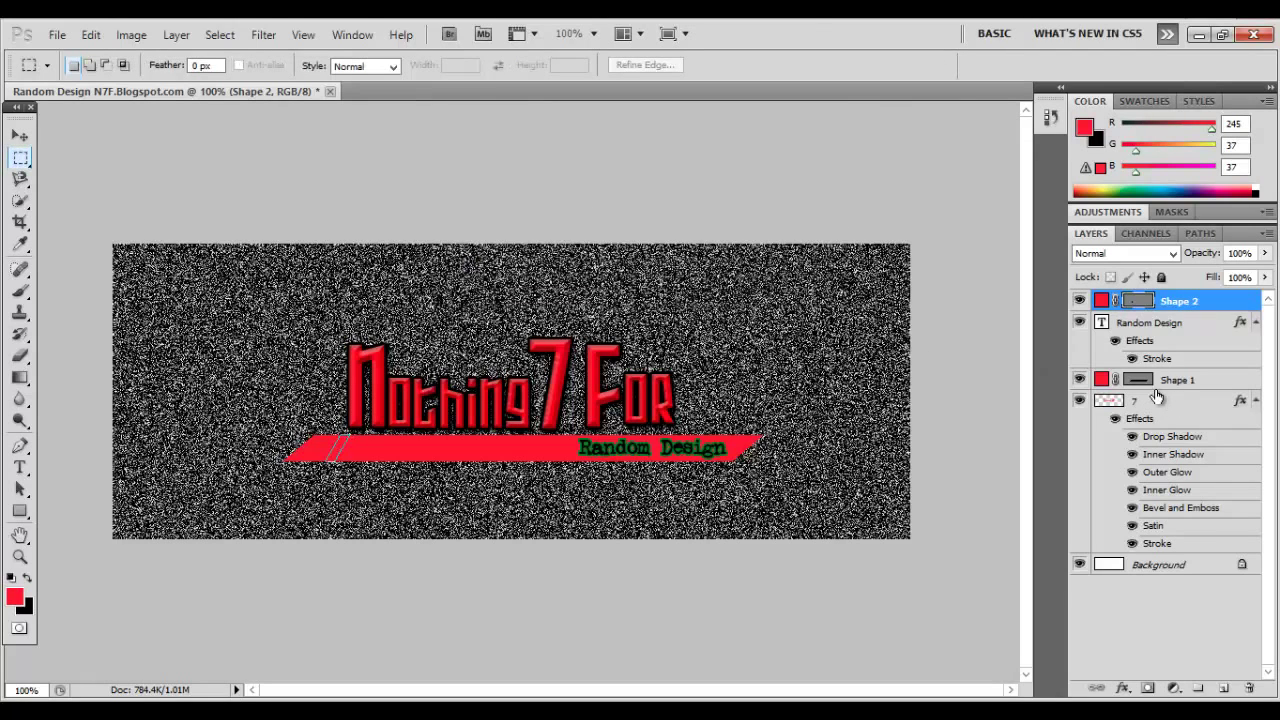
- Duplicate the slanted stripe layer twice
right_click(1186, 310)
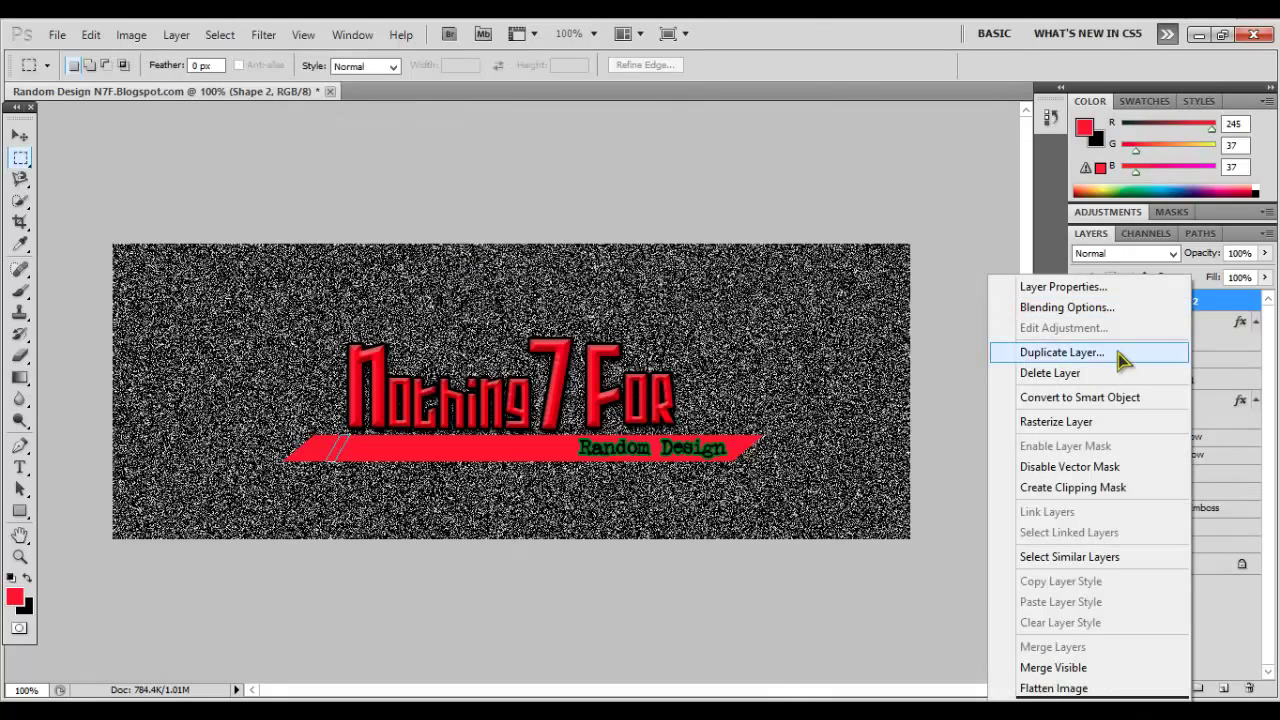
click(1118, 353)
click(803, 228)
right_click(1200, 301)
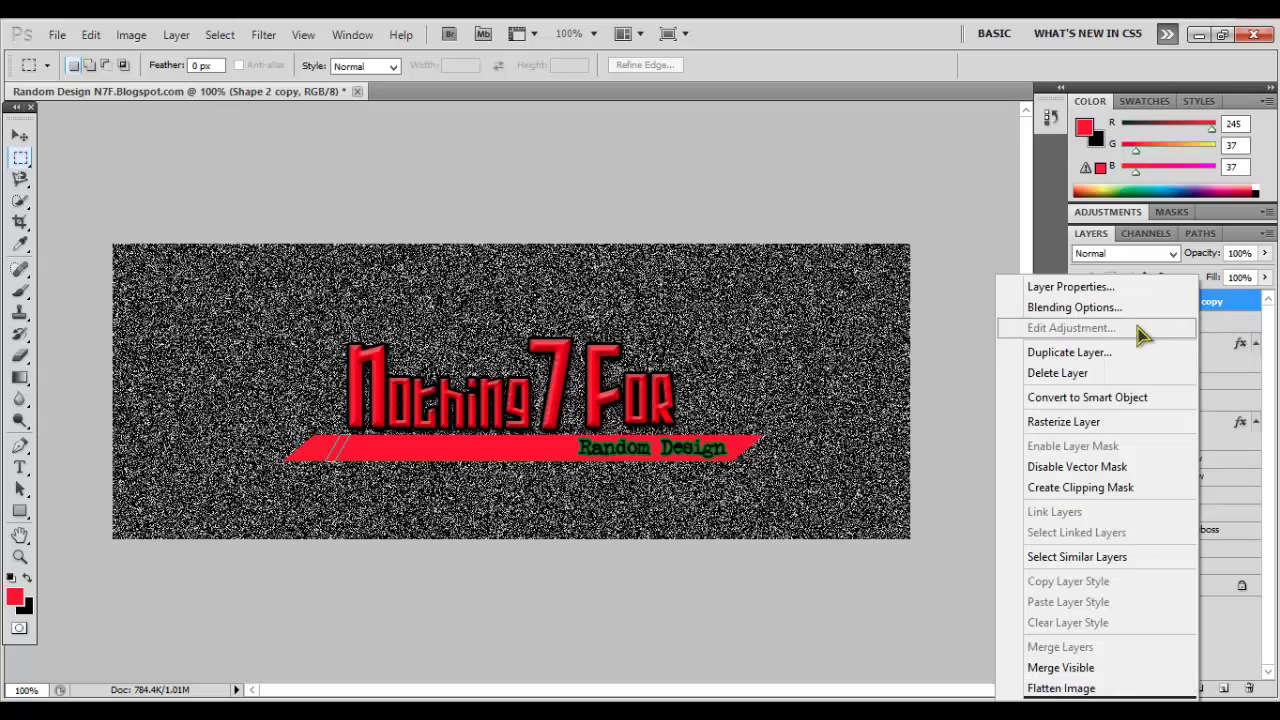
click(1090, 356)
click(806, 227)
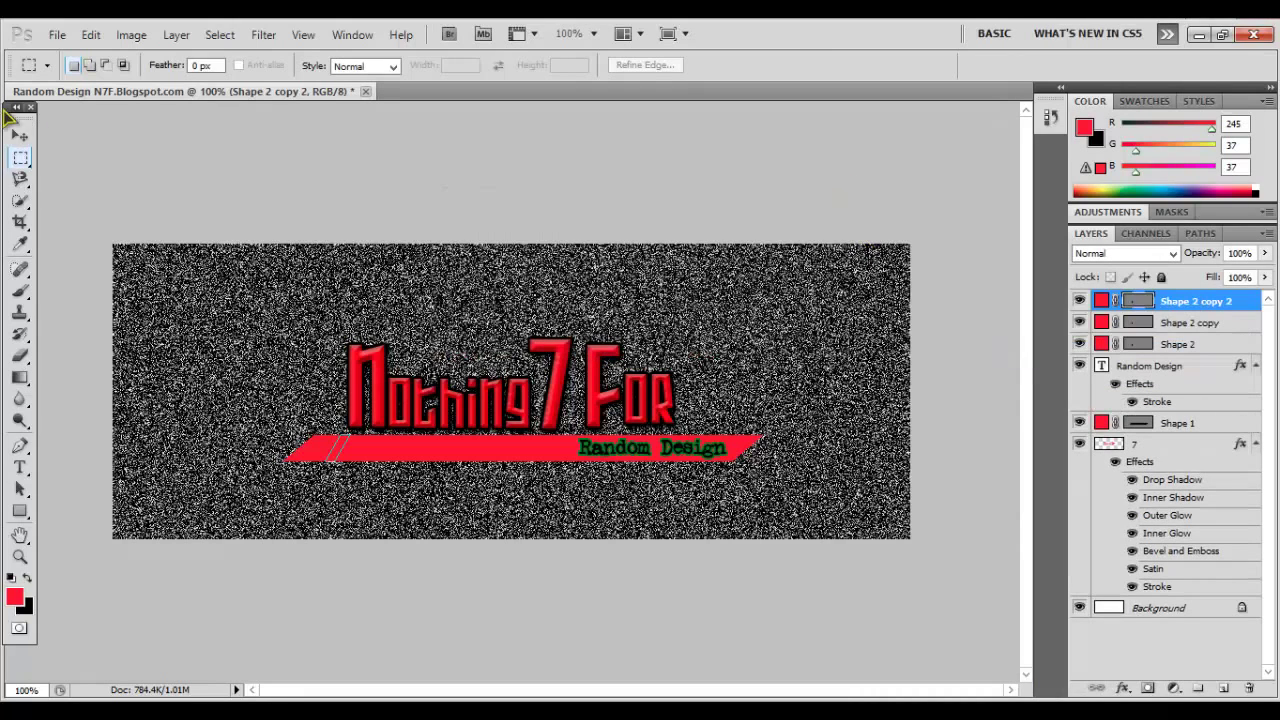
- Shift the topmost stripe copy to the right along the red bar, leaving a small gap beside the other stripes
click(20, 136)
key(Right)
key(Right)
key(Right)
key(Right)
key(Right)
key(Right)
key(Right)
key(Right)
key(Right)
key(Right)
key(Right)
key(Right)
key(Right)
key(Right)
key(Right)
key(Right)
key(Right)
key(Right)
key(Right)
key(Right)
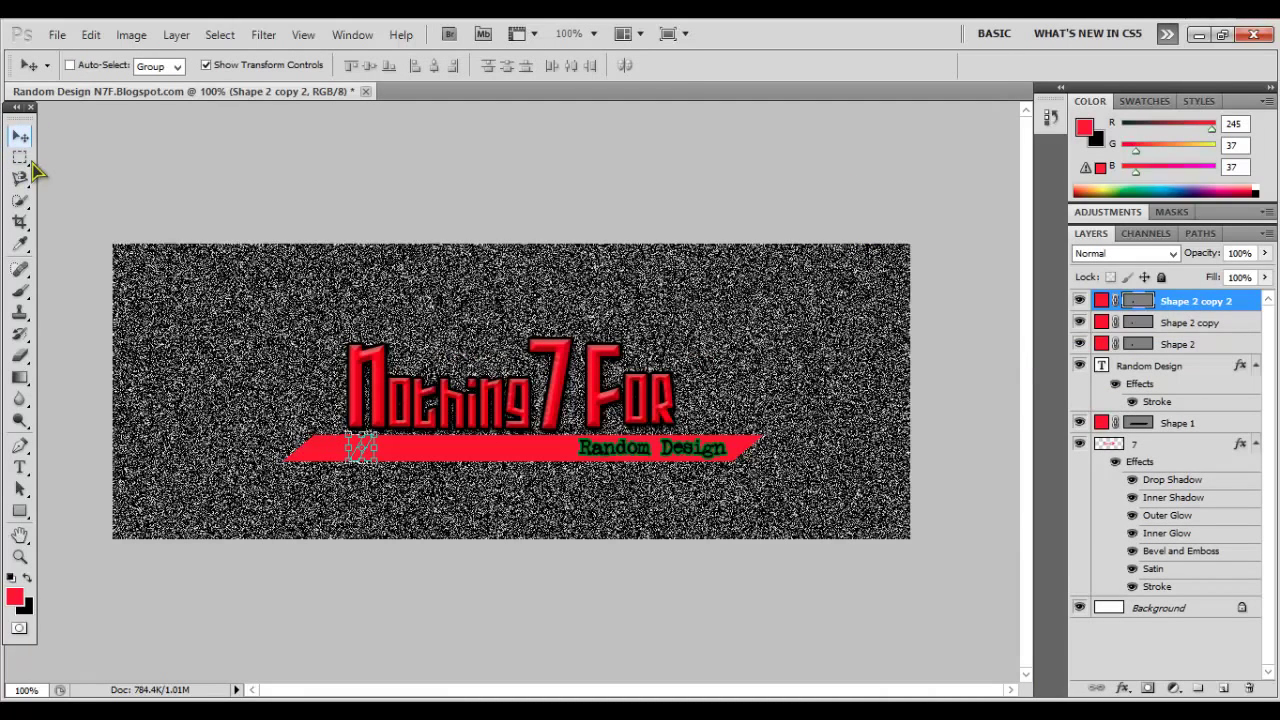
- Apply a blue Color Overlay to the topmost stripe copy
right_click(1236, 301)
click(1160, 309)
click(820, 466)
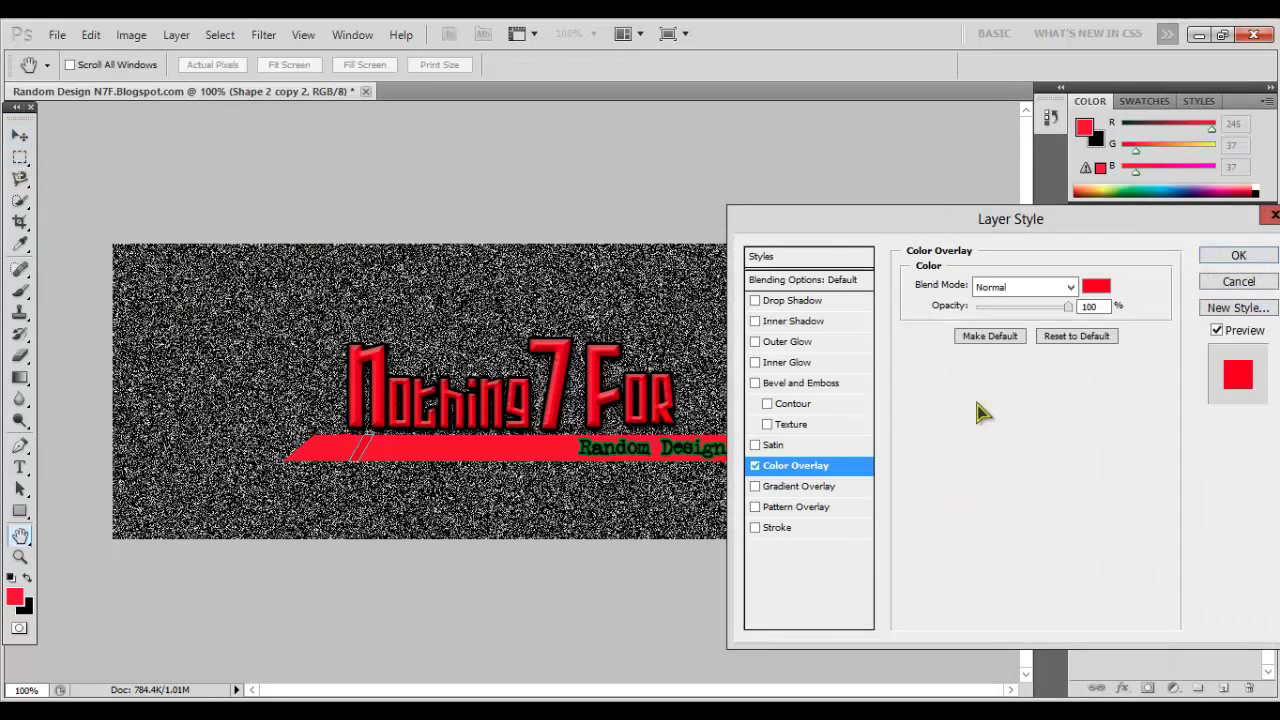
click(1096, 286)
click(1080, 294)
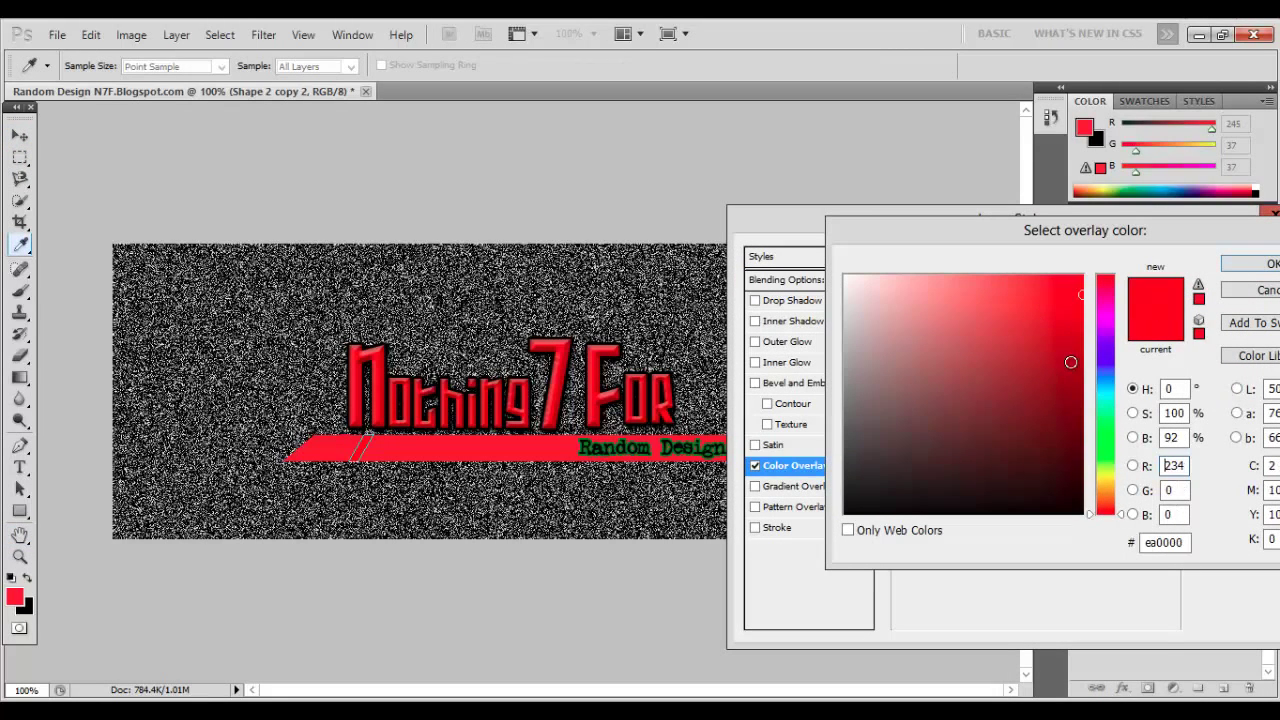
click(1102, 376)
click(1122, 355)
click(1265, 263)
click(1230, 251)
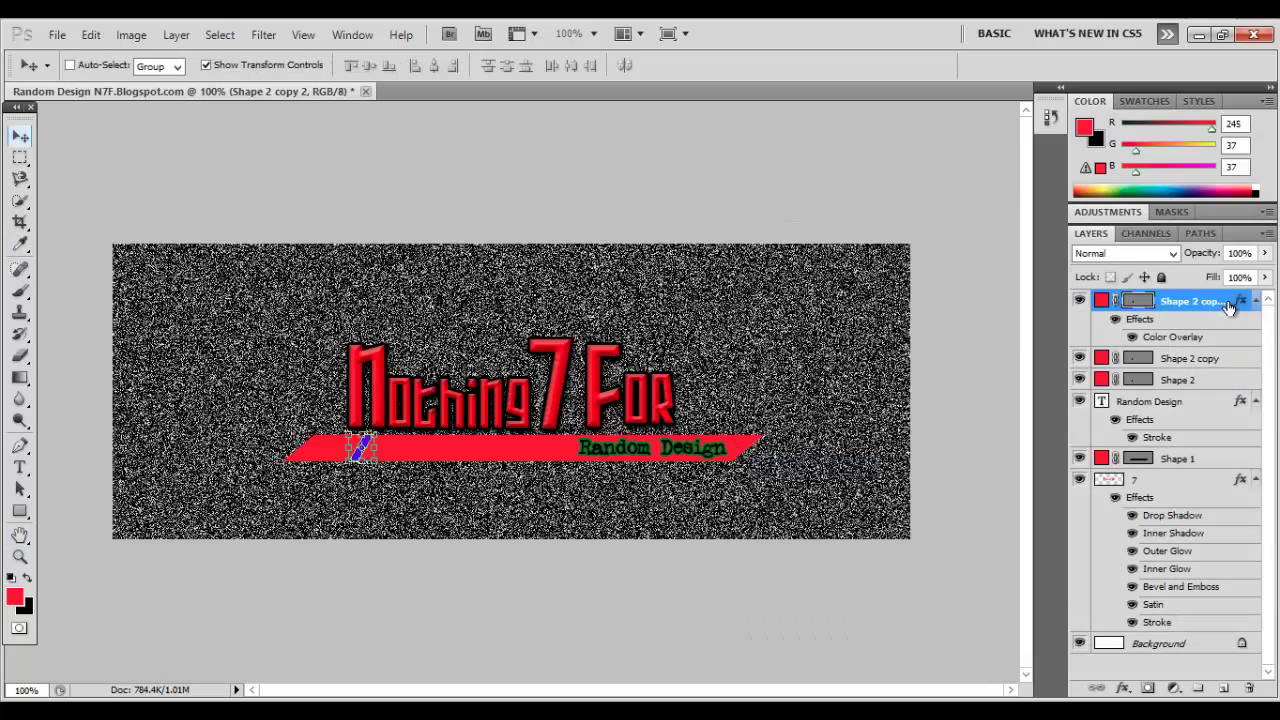
- Move the blue Color Overlay effect from the topmost stripe copy to the Shape 2 copy layer
drag(1188, 367, 1190, 363)
click(1203, 316)
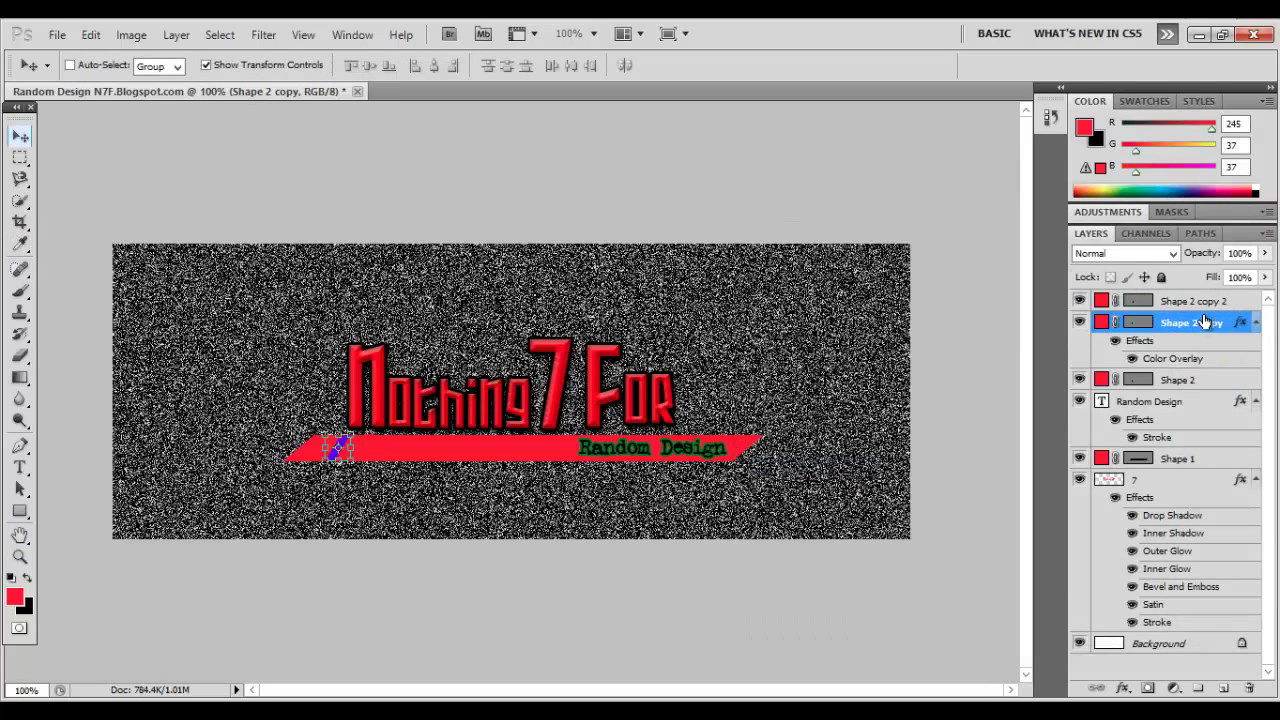
right_click(1207, 320)
click(1242, 306)
- Apply a blue Color Overlay (#000cff) to the Shape 2 copy 2 layer
right_click(1240, 302)
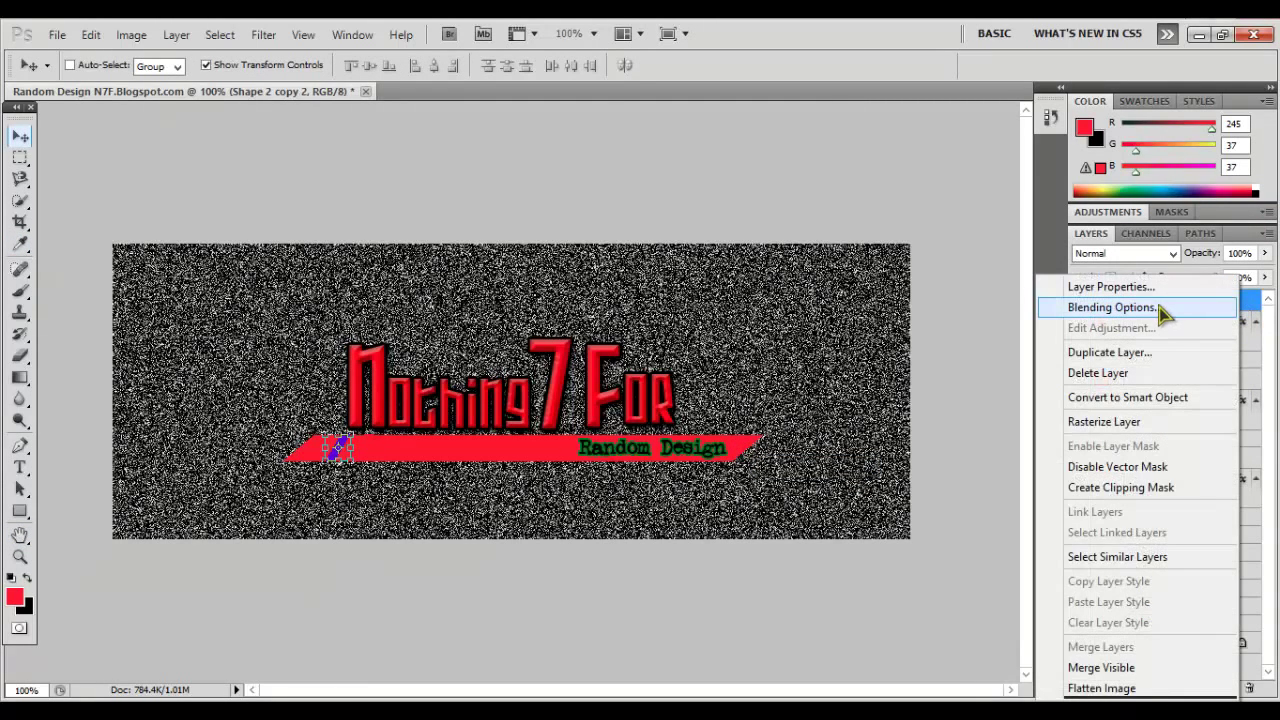
click(1160, 308)
click(805, 465)
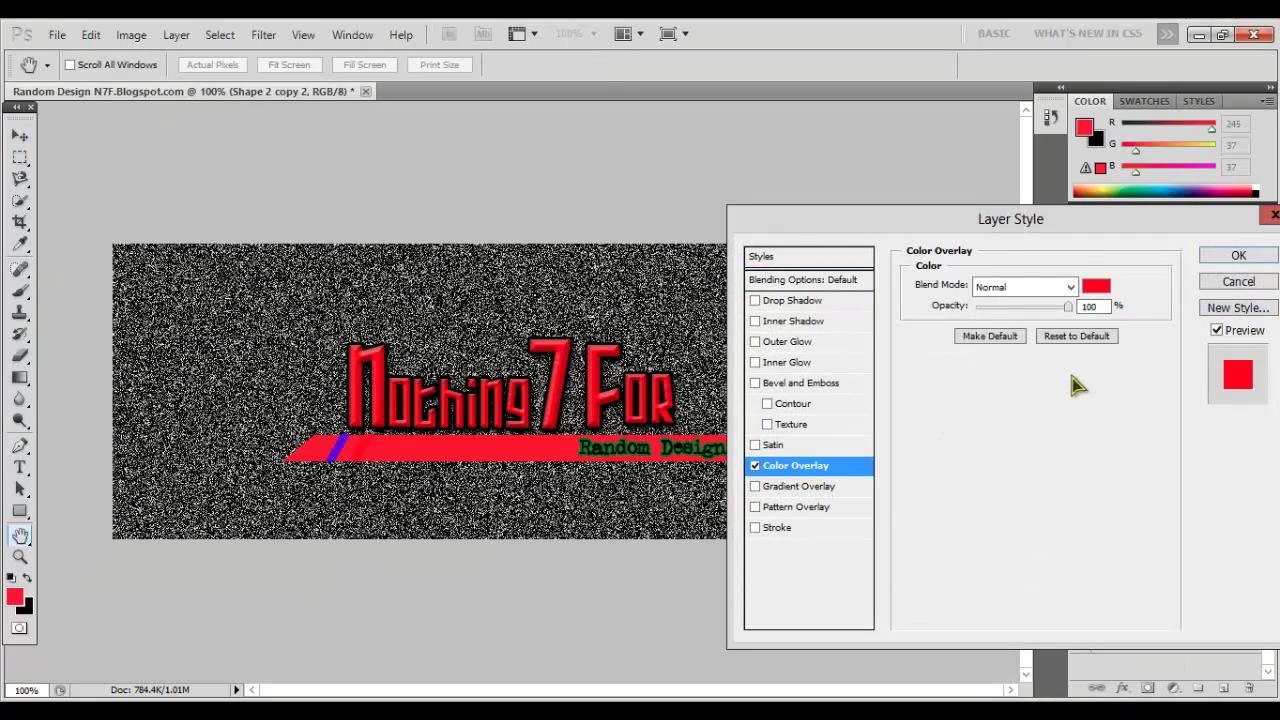
click(1097, 287)
click(1110, 315)
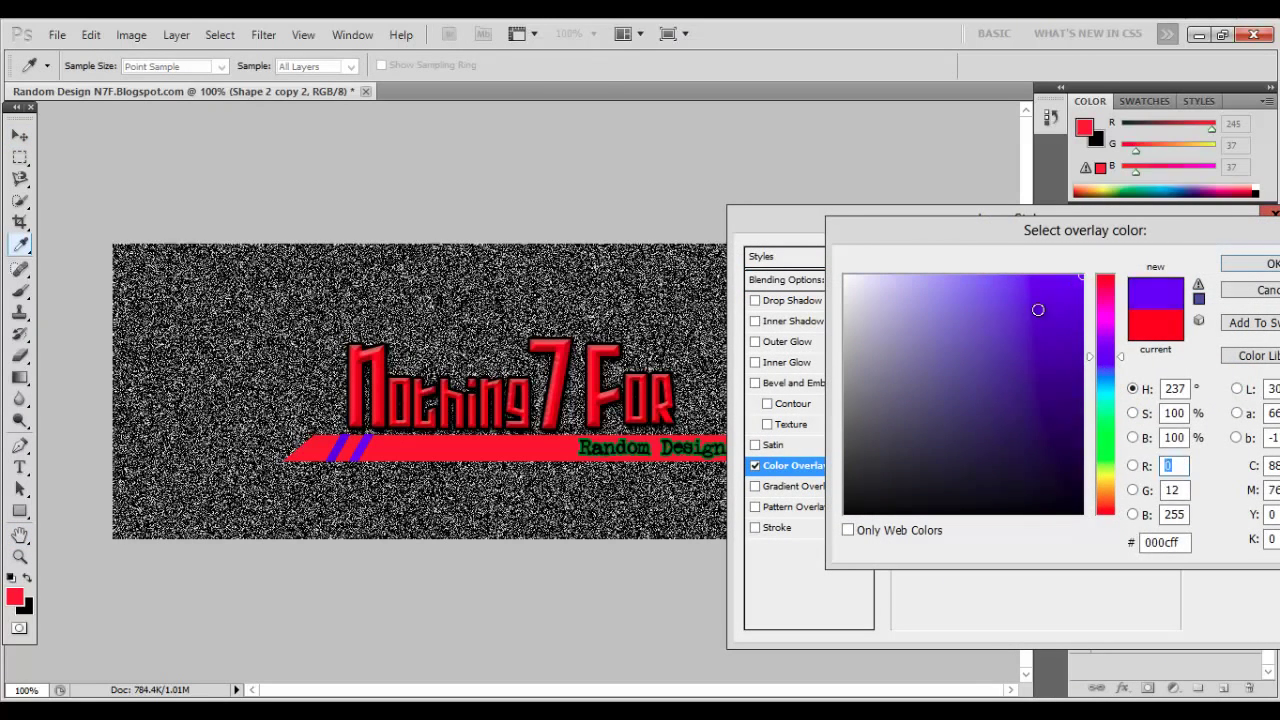
click(1263, 252)
click(1263, 252)
key(v)
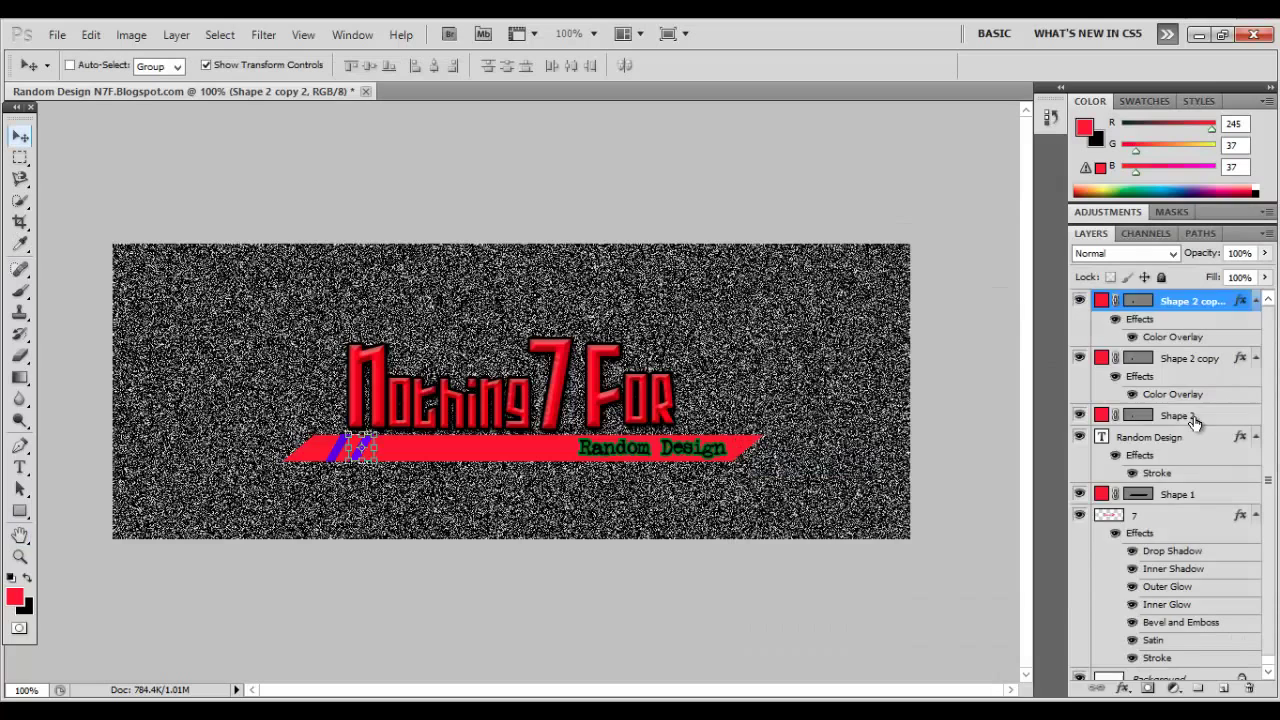
- Apply a yellow-green Color Overlay to the original Shape 2 stripe layer
right_click(1195, 422)
click(1090, 308)
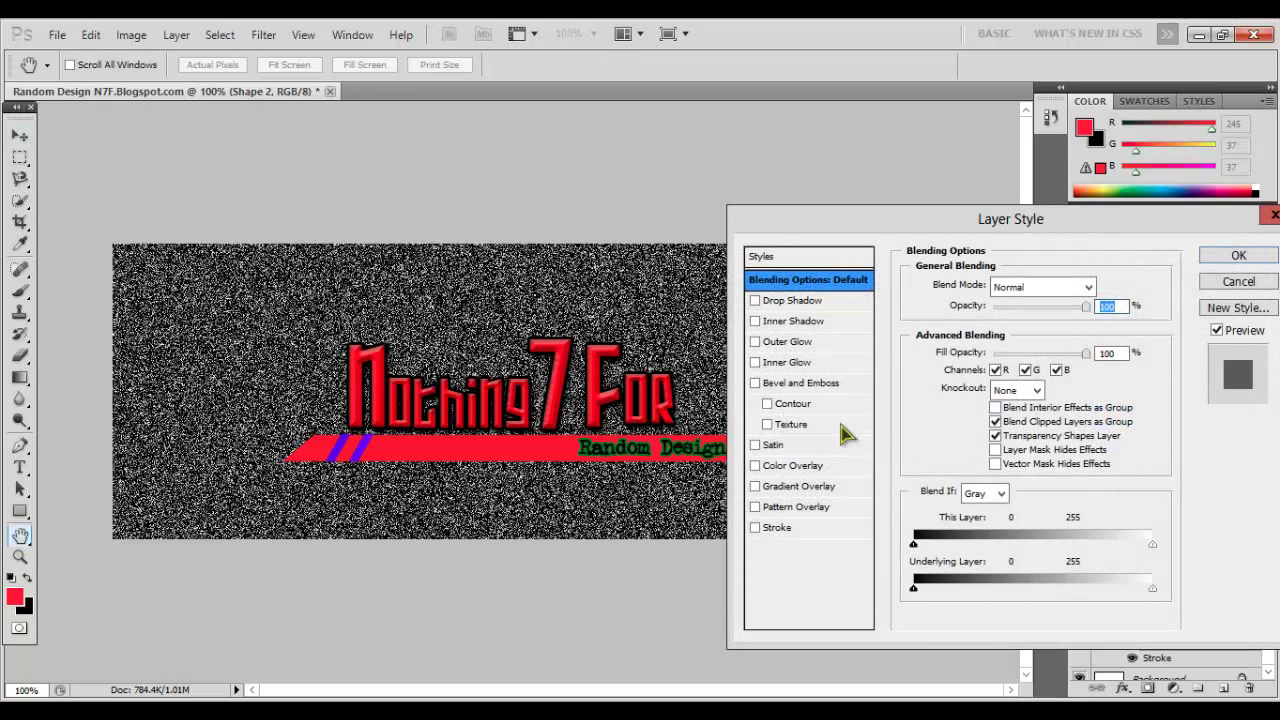
click(790, 465)
click(1097, 290)
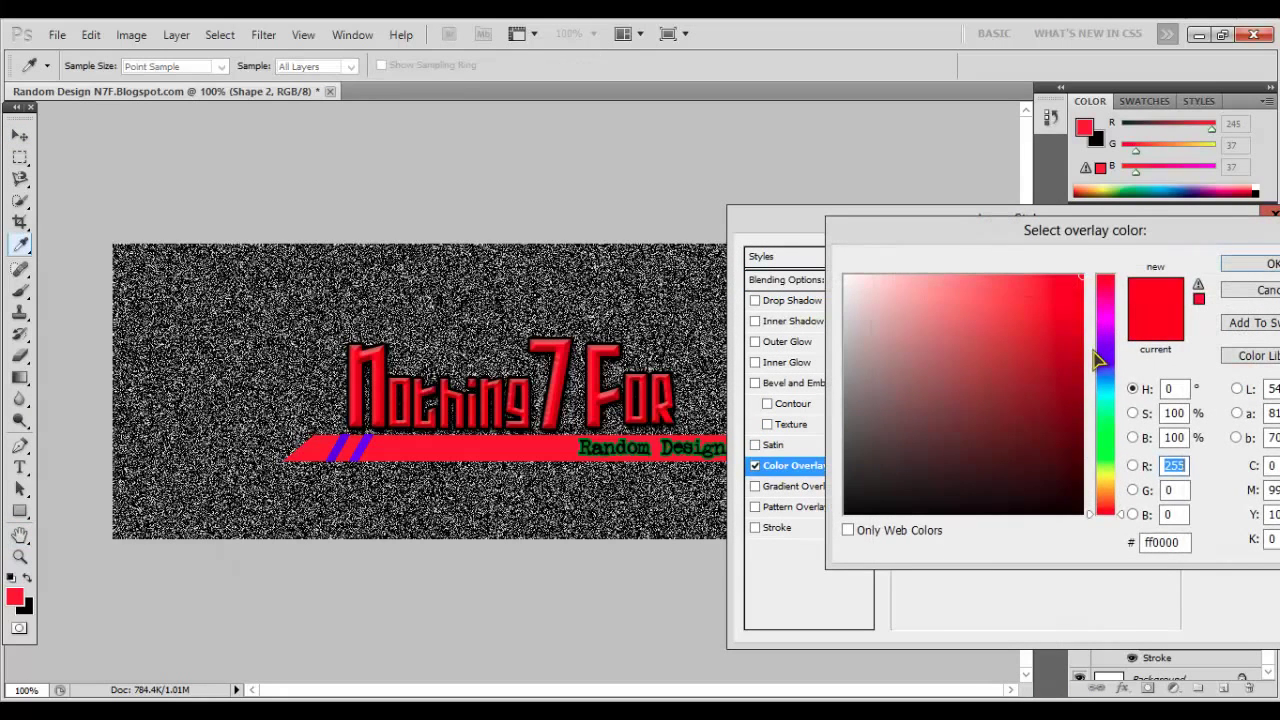
click(1098, 361)
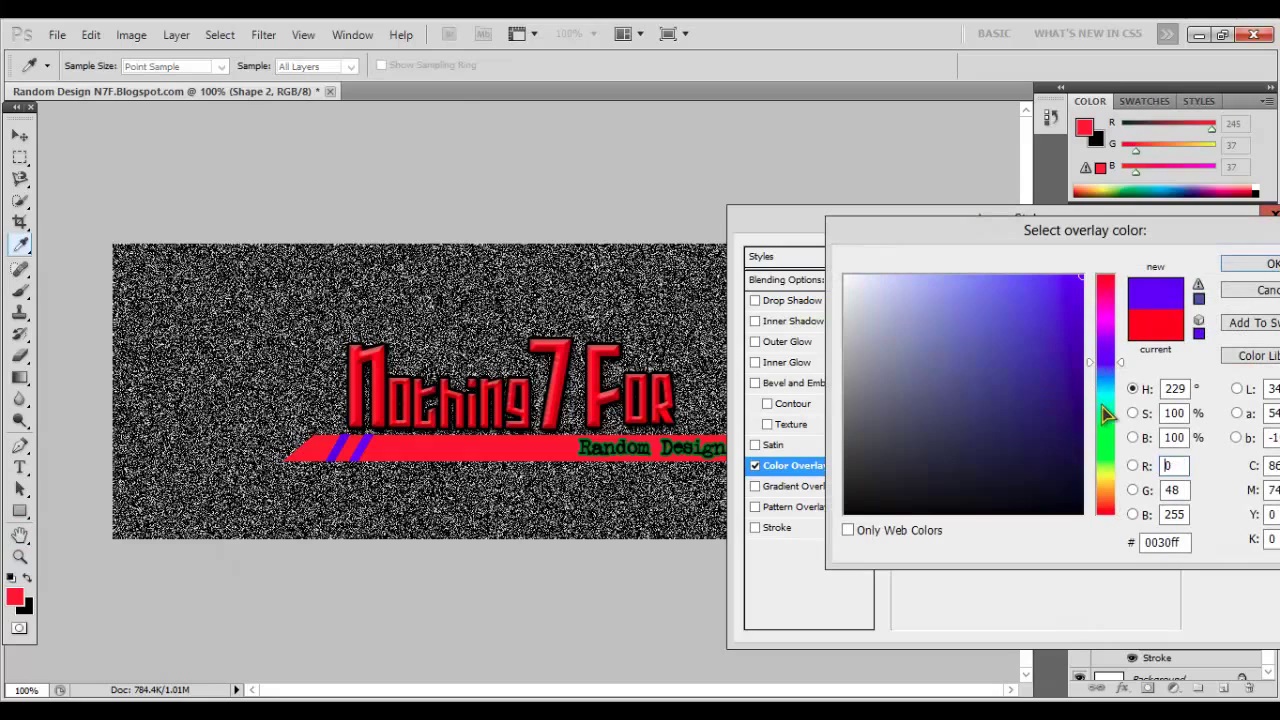
click(1105, 466)
drag(1052, 361, 1056, 311)
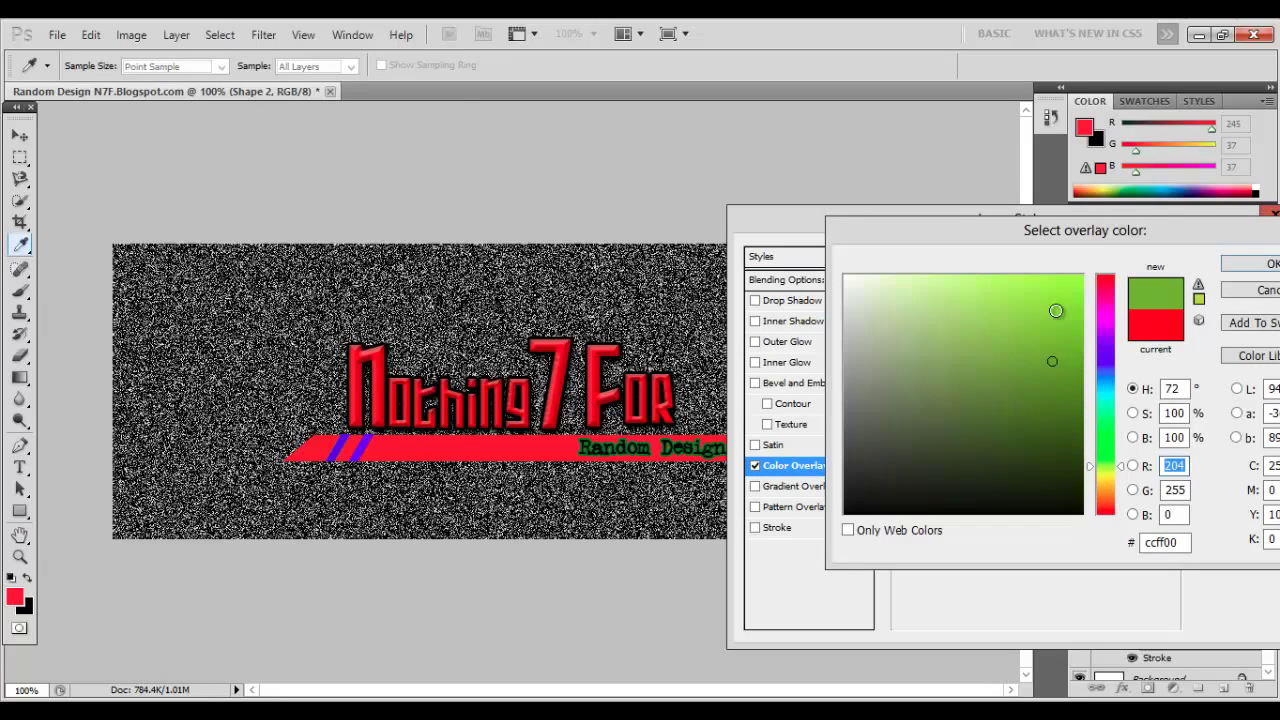
click(1266, 263)
click(1232, 251)
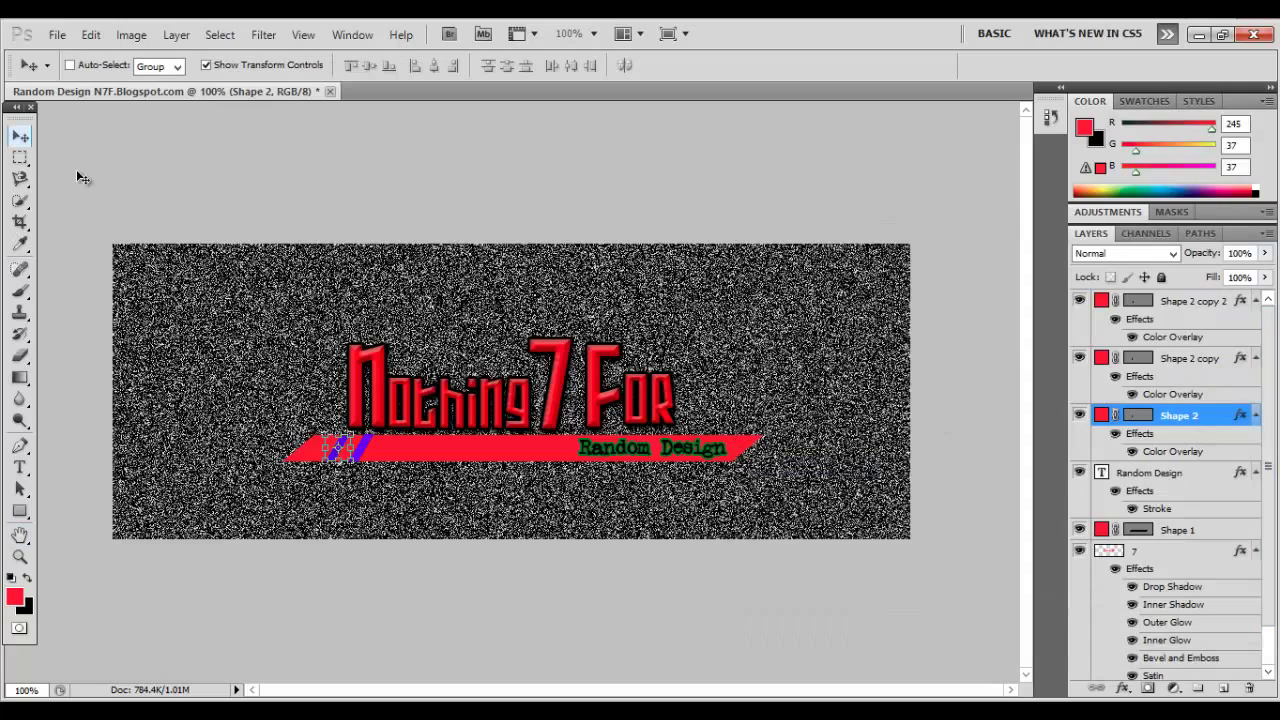
- Move the yellow-green stripe to the right of both blue stripes and nudge the Shape 2 copy 2 stripe right, close beside it
drag(346, 455, 397, 462)
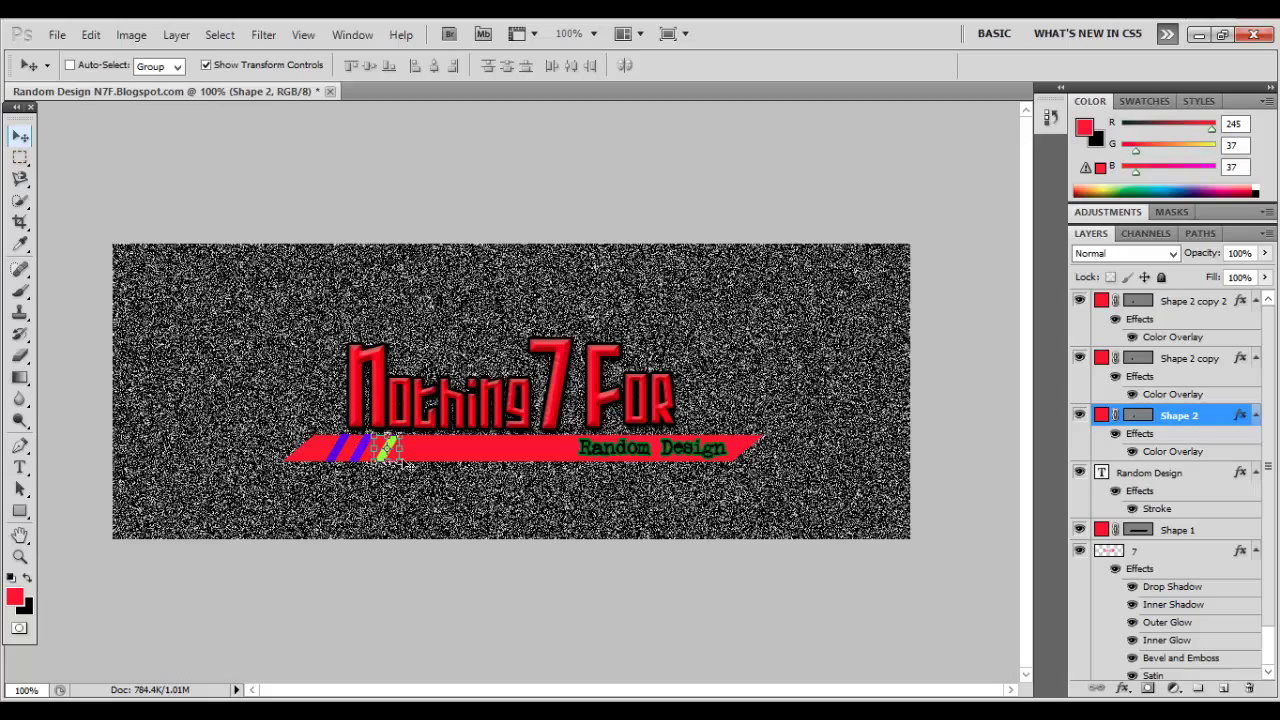
click(1163, 308)
key(Right)
key(Right)
key(Right)
key(Right)
key(Right)
key(Right)
key(Right)
key(Right)
key(Right)
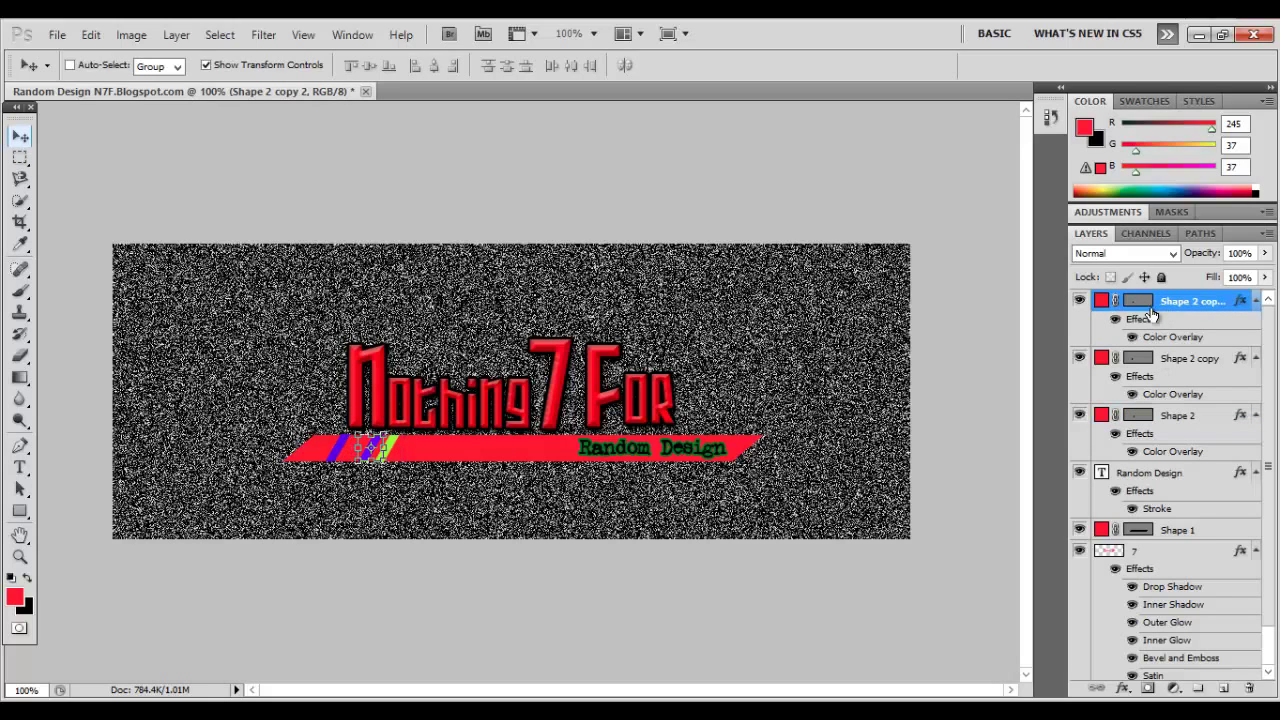
- Shift the Shape 2 copy stripe right so it sits close beside the other blue stripe
click(1208, 358)
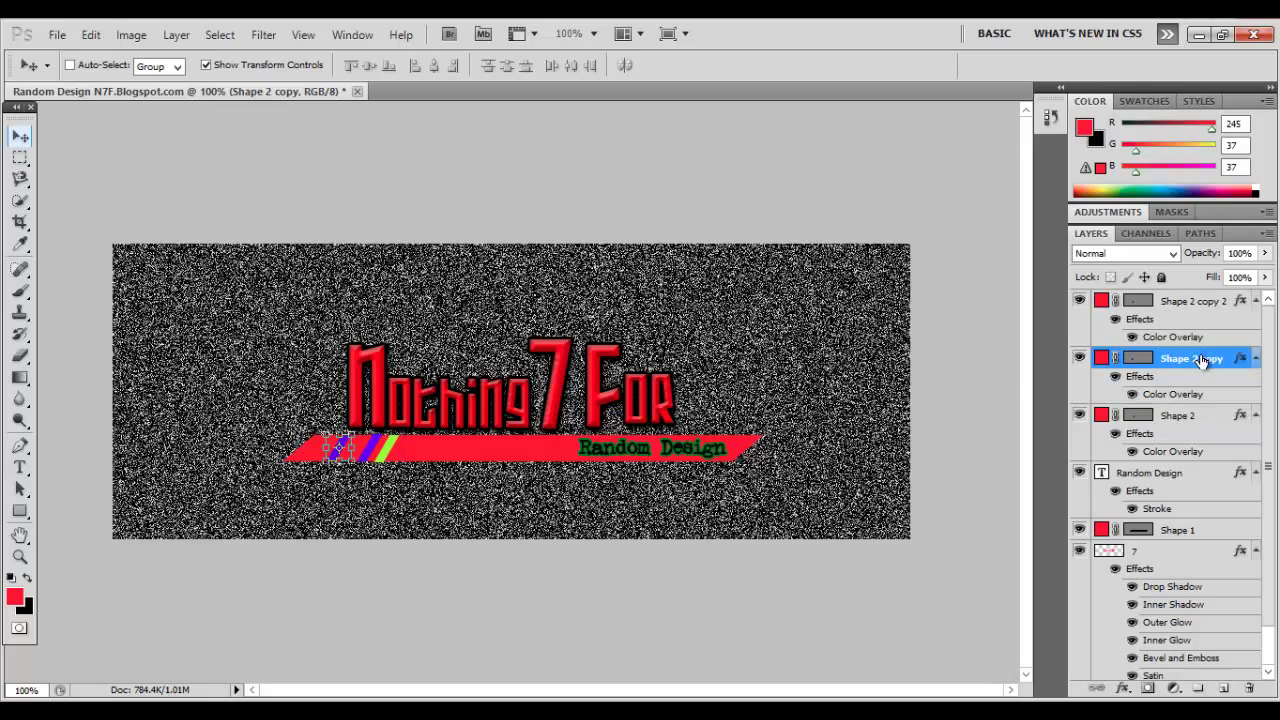
key(shift+Right)
key(shift+Right)
key(shift+Right)
key(shift+Right)
key(shift+Right)
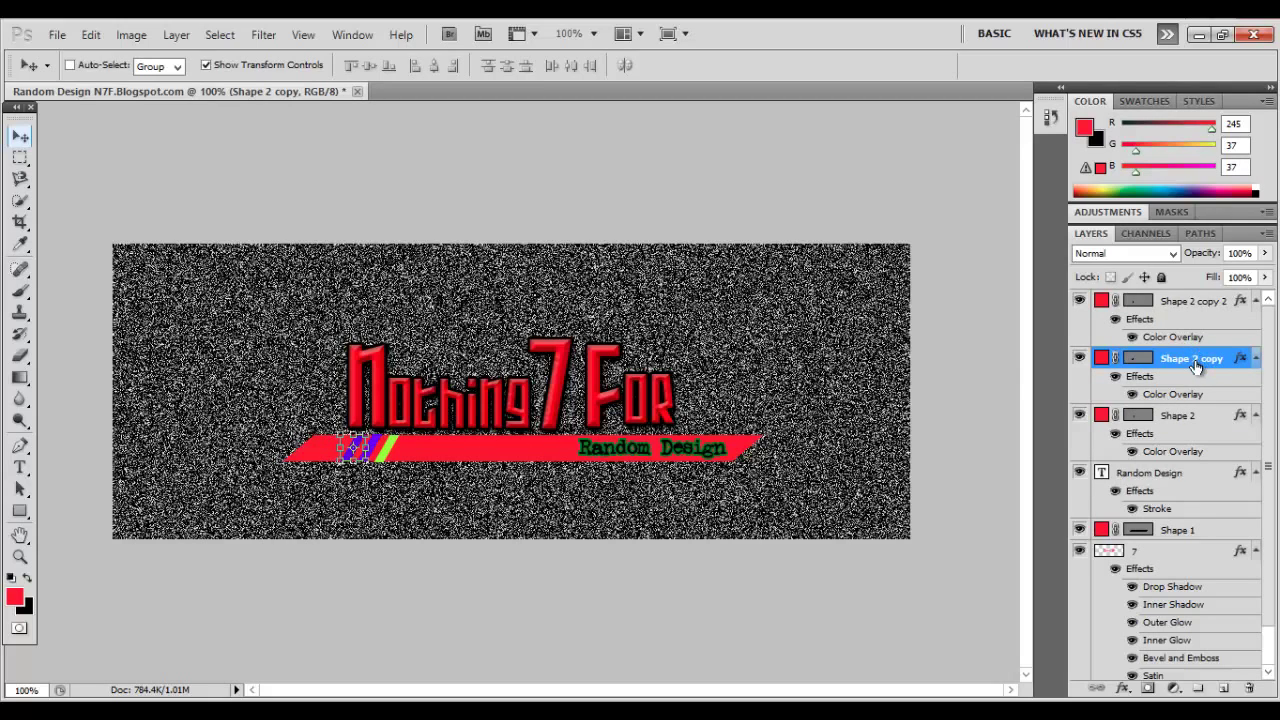
click(1190, 421)
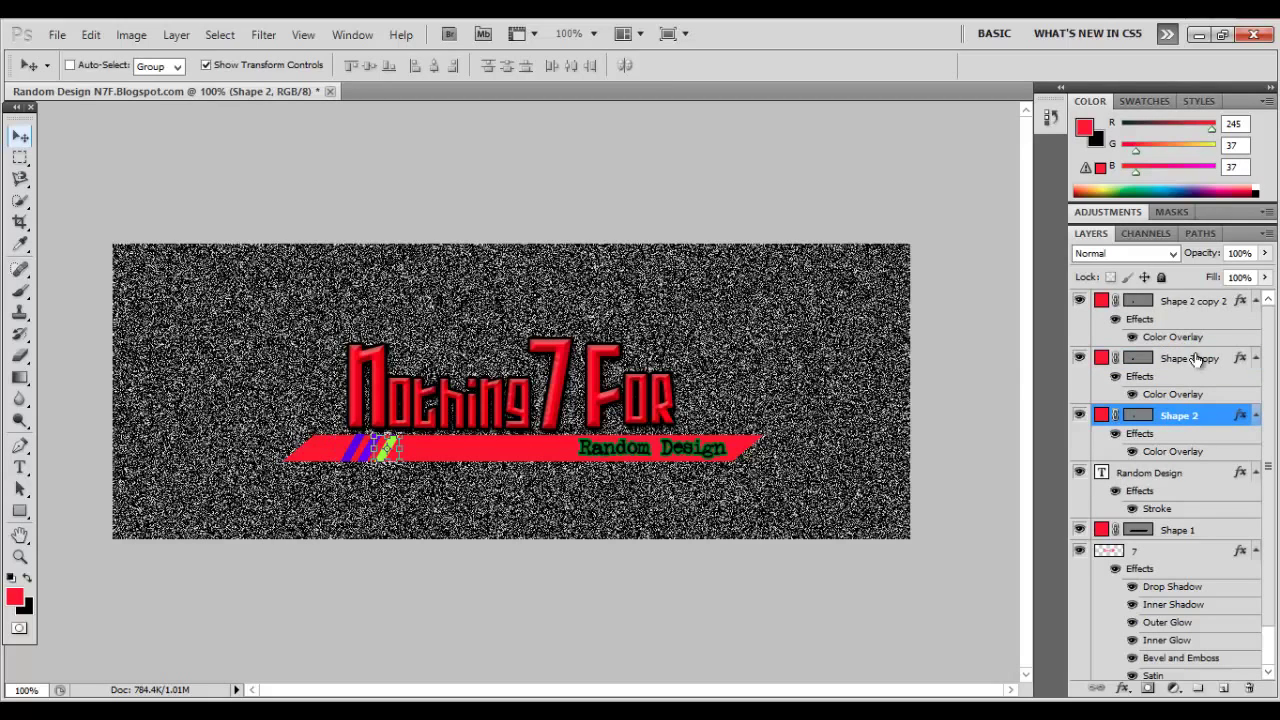
shift+click(1175, 302)
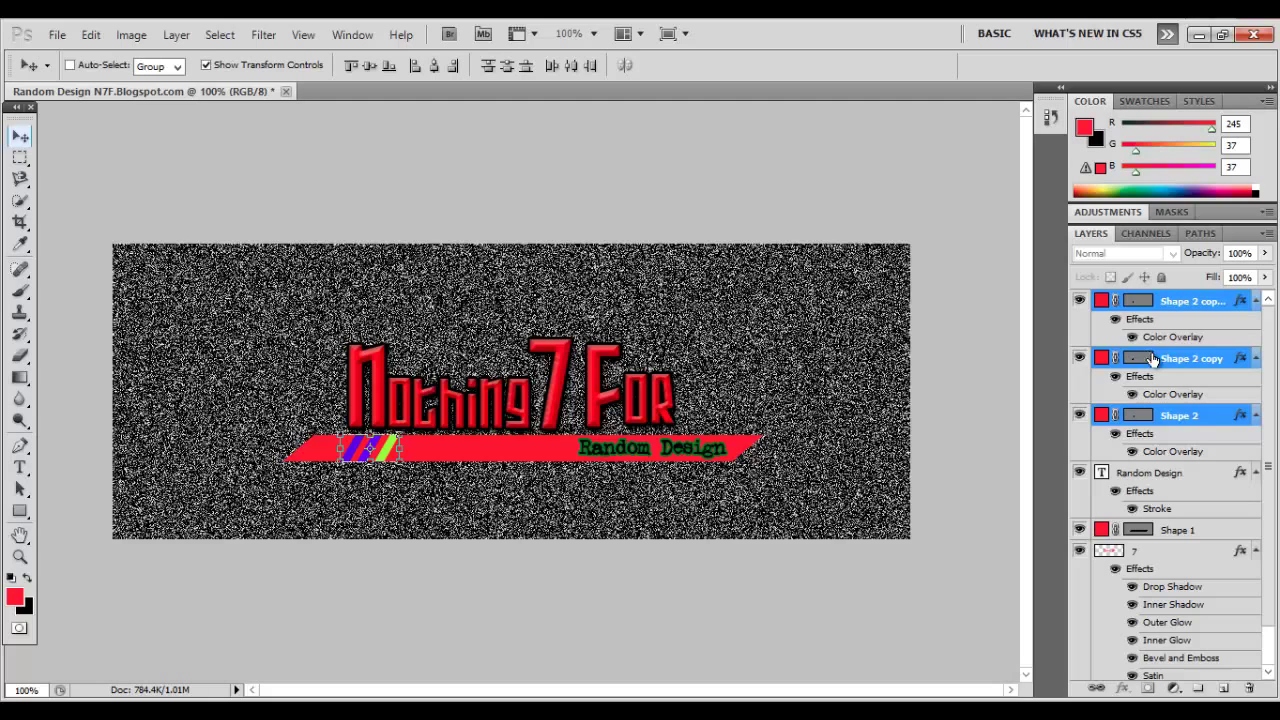
double_click(1205, 419)
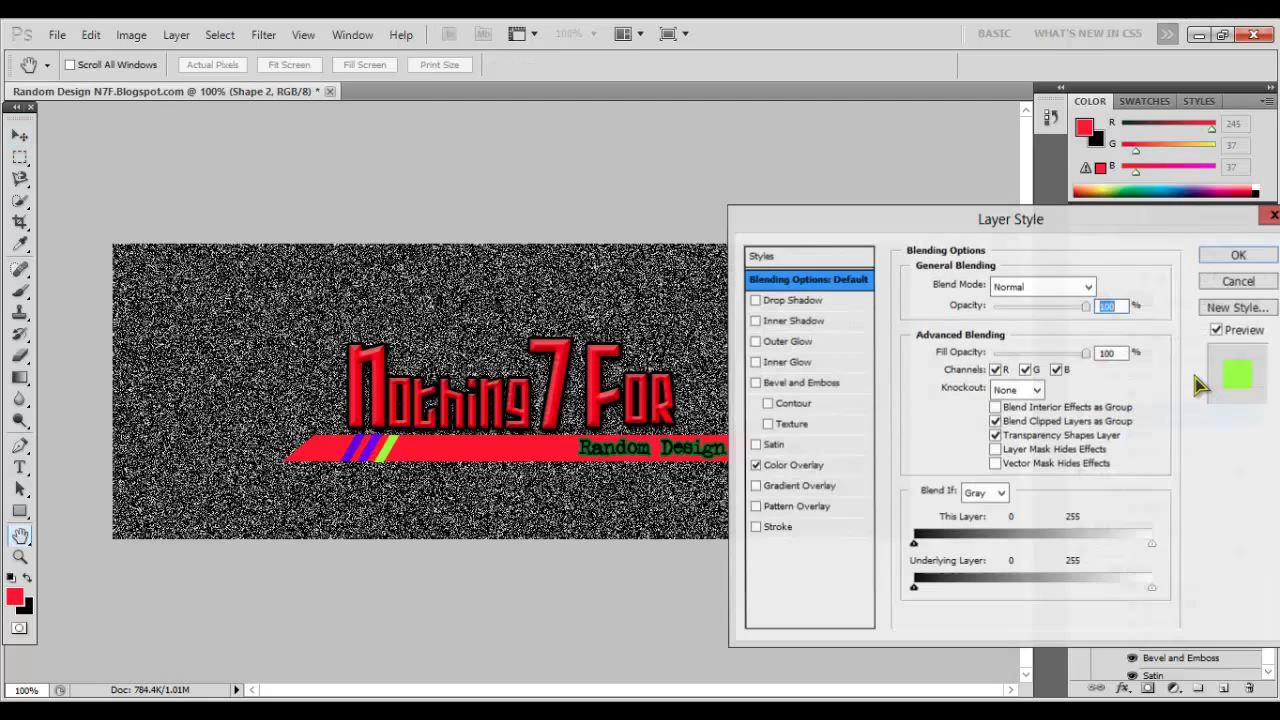
click(1273, 214)
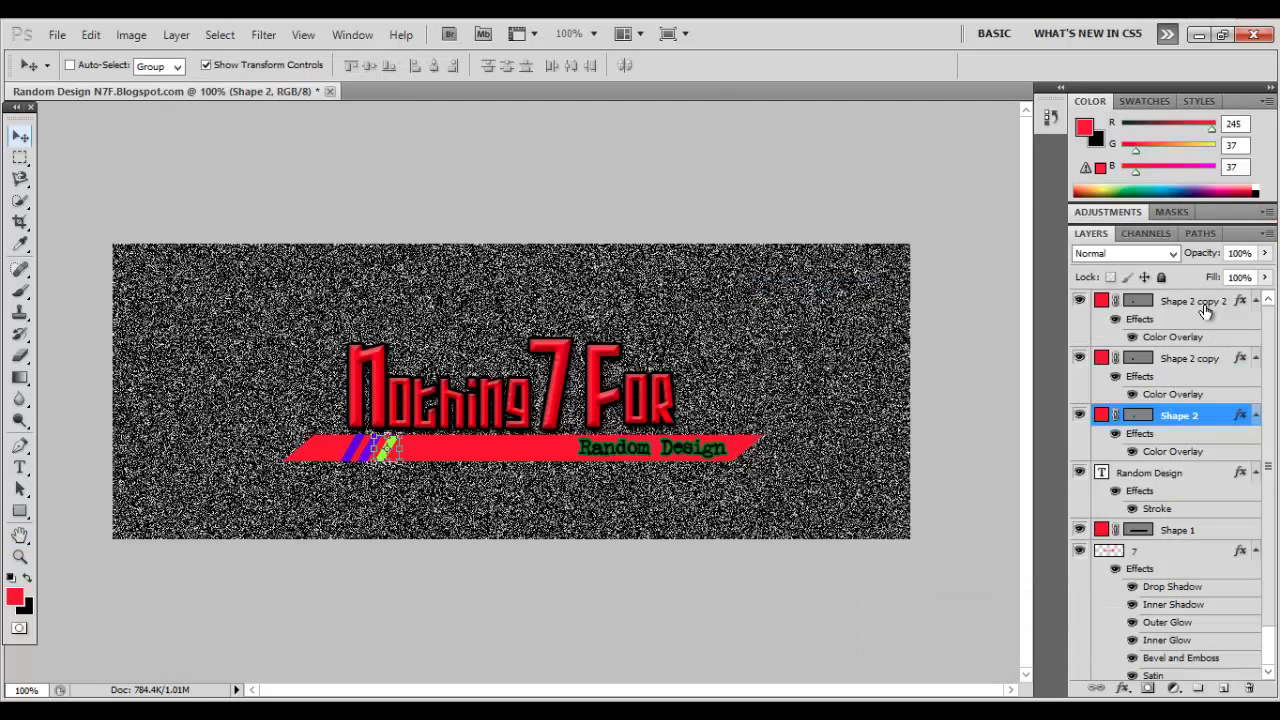
- Rasterize the three stripe layers and merge them into a single layer
shift+click(1205, 298)
right_click(1205, 298)
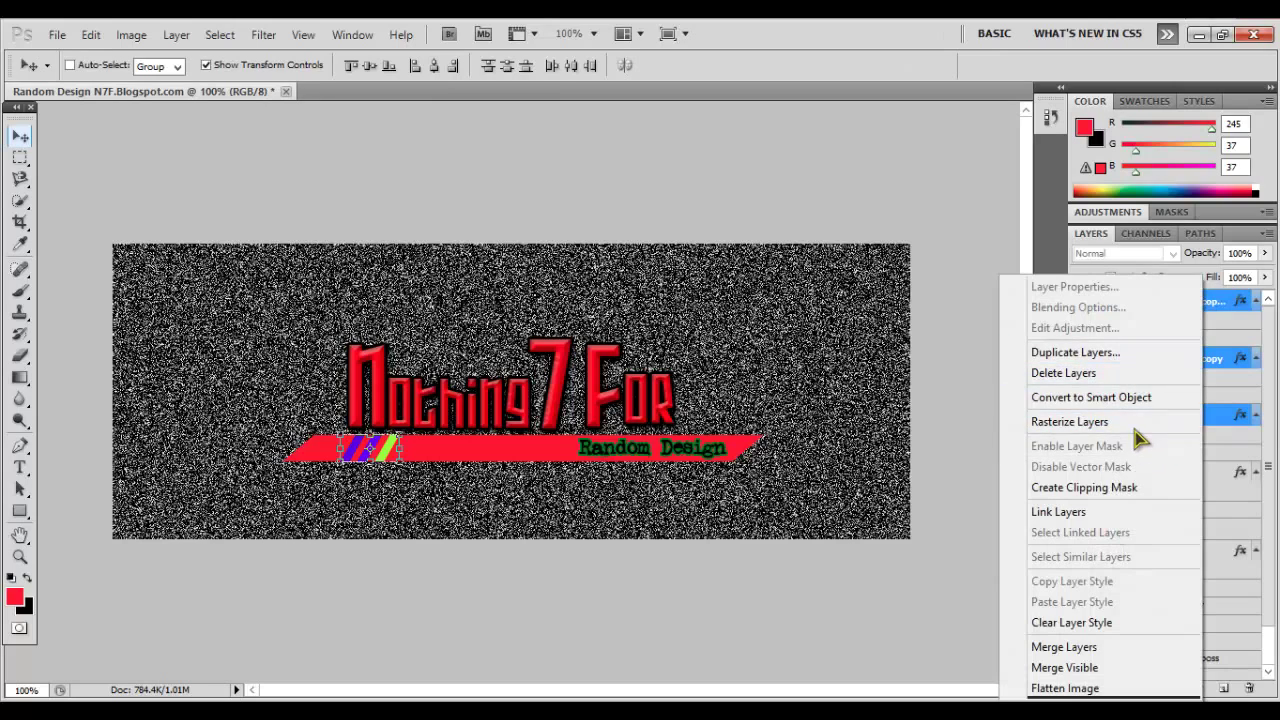
click(1130, 424)
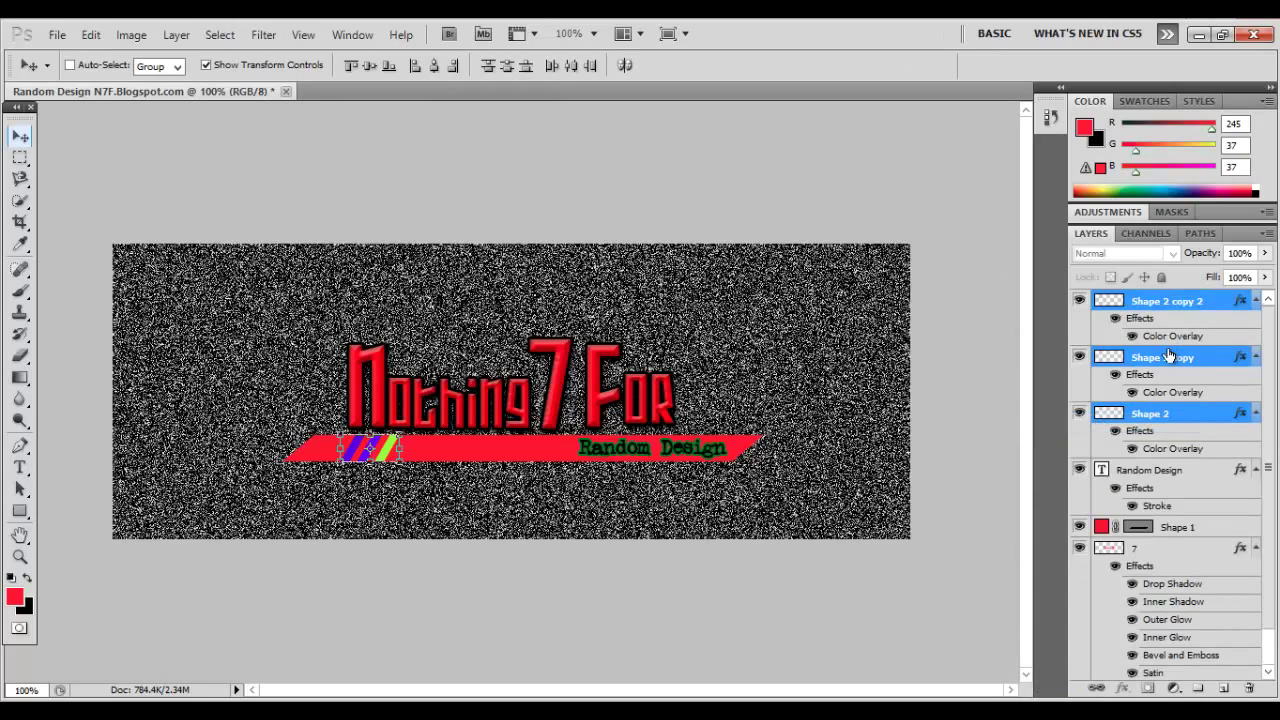
right_click(1168, 350)
click(1028, 647)
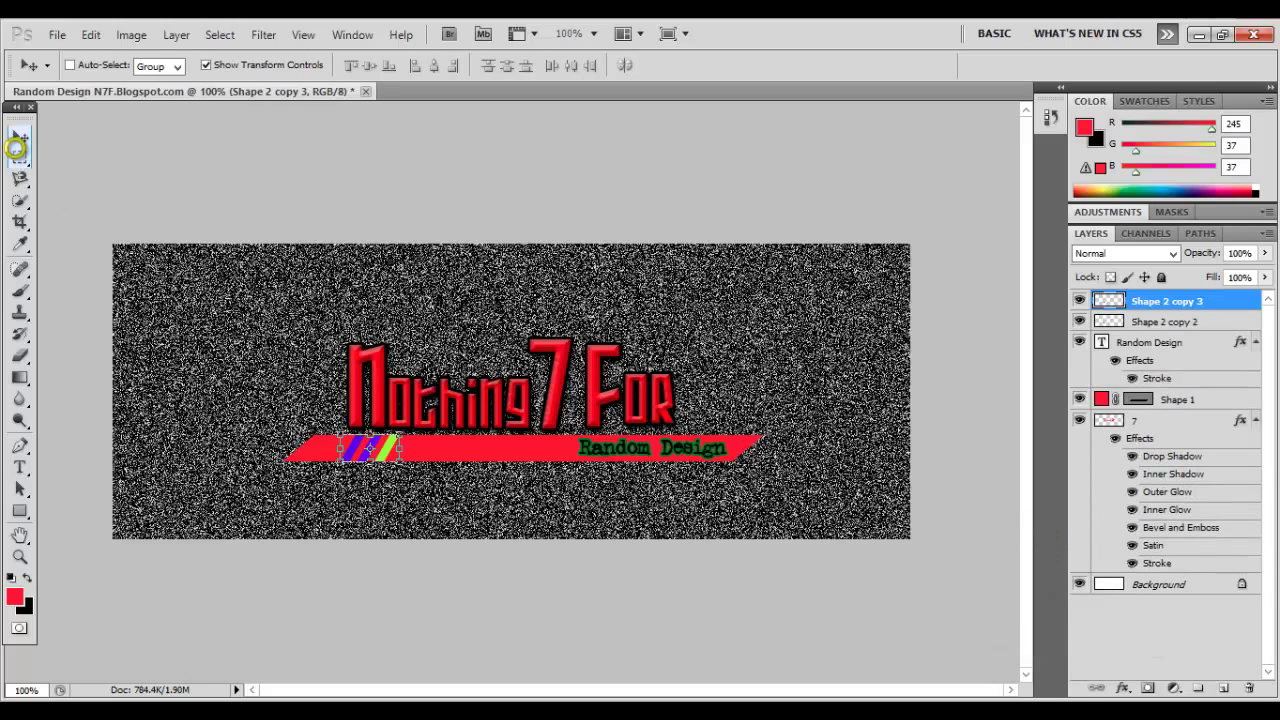
- Duplicate the merged stripe layer and shift the copy right along the red bar, directly beside the original stripes
key(Right)
key(Right)
key(Right)
key(Right)
key(Right)
key(Right)
key(Right)
key(Right)
key(Right)
key(Right)
key(Right)
key(Right)
key(Right)
key(Right)
key(Right)
key(Right)
key(Right)
key(Right)
key(Right)
key(Right)
key(Right)
key(Right)
key(Right)
key(Right)
key(Right)
key(Right)
key(Right)
key(Right)
key(Right)
key(Right)
key(Right)
key(Right)
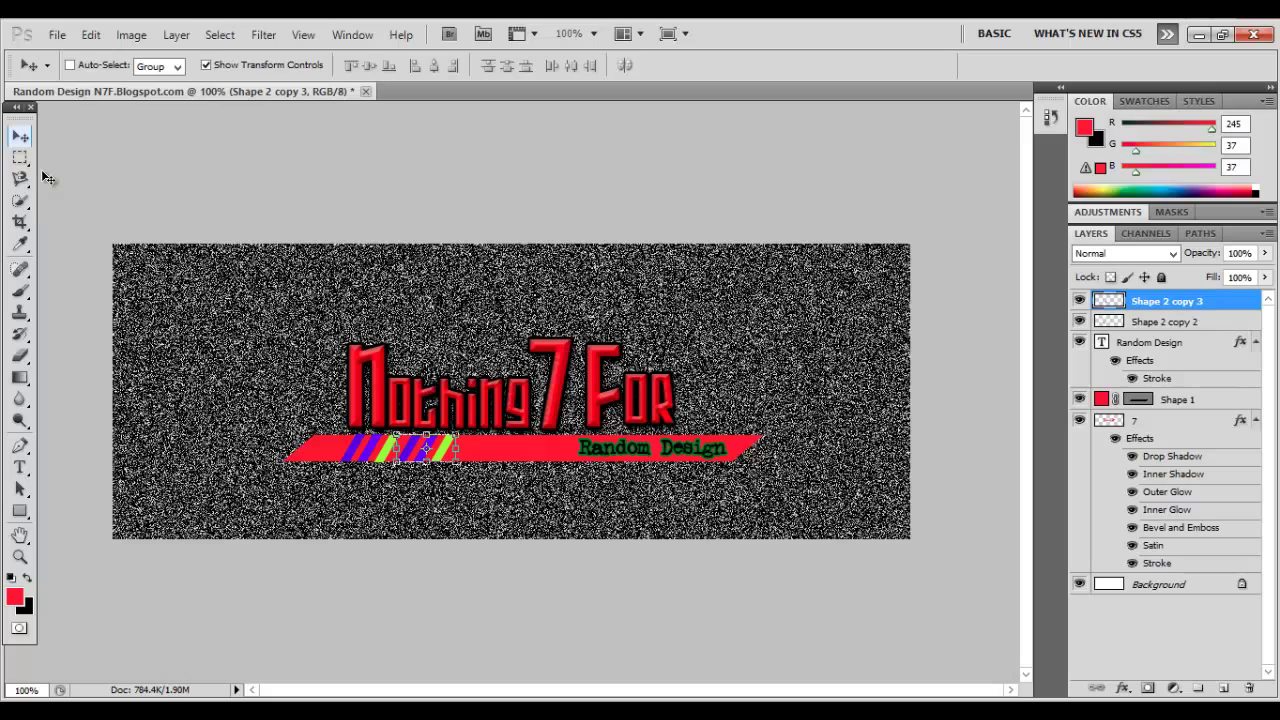
click(20, 157)
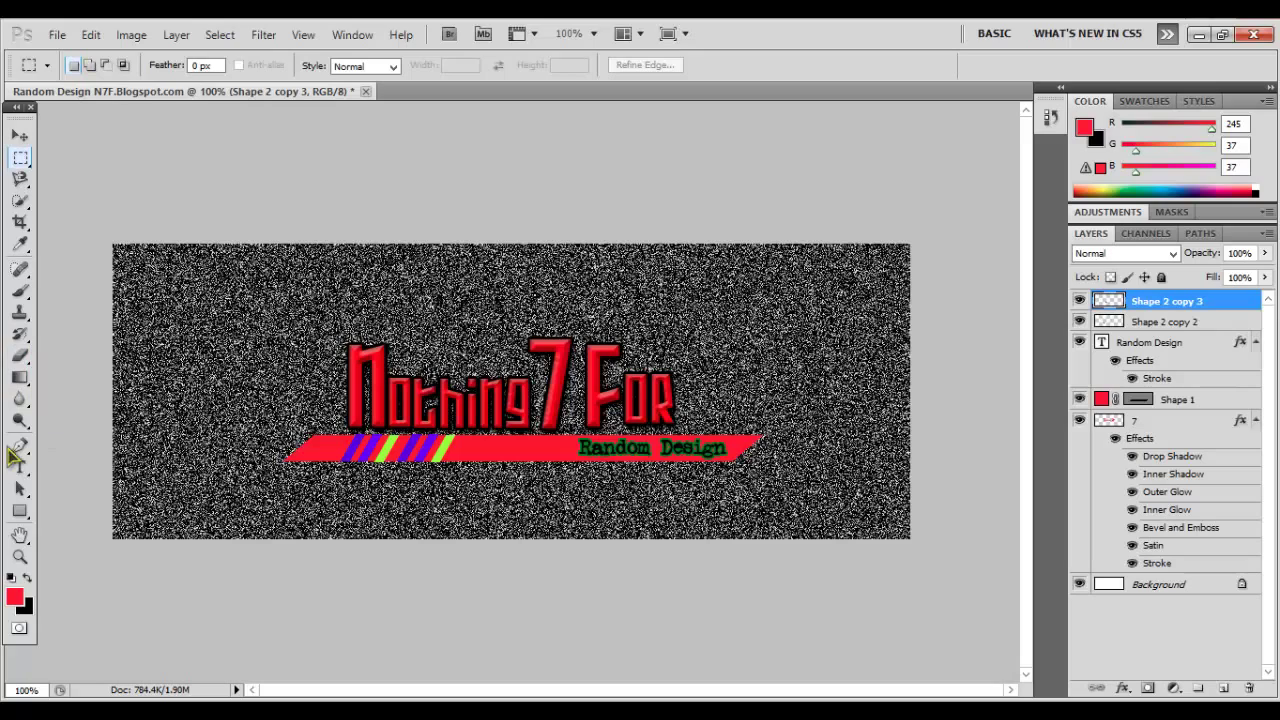
- Switch to Notepad and write "Dan inilah hasil dari Random Designku"
click(668, 710)
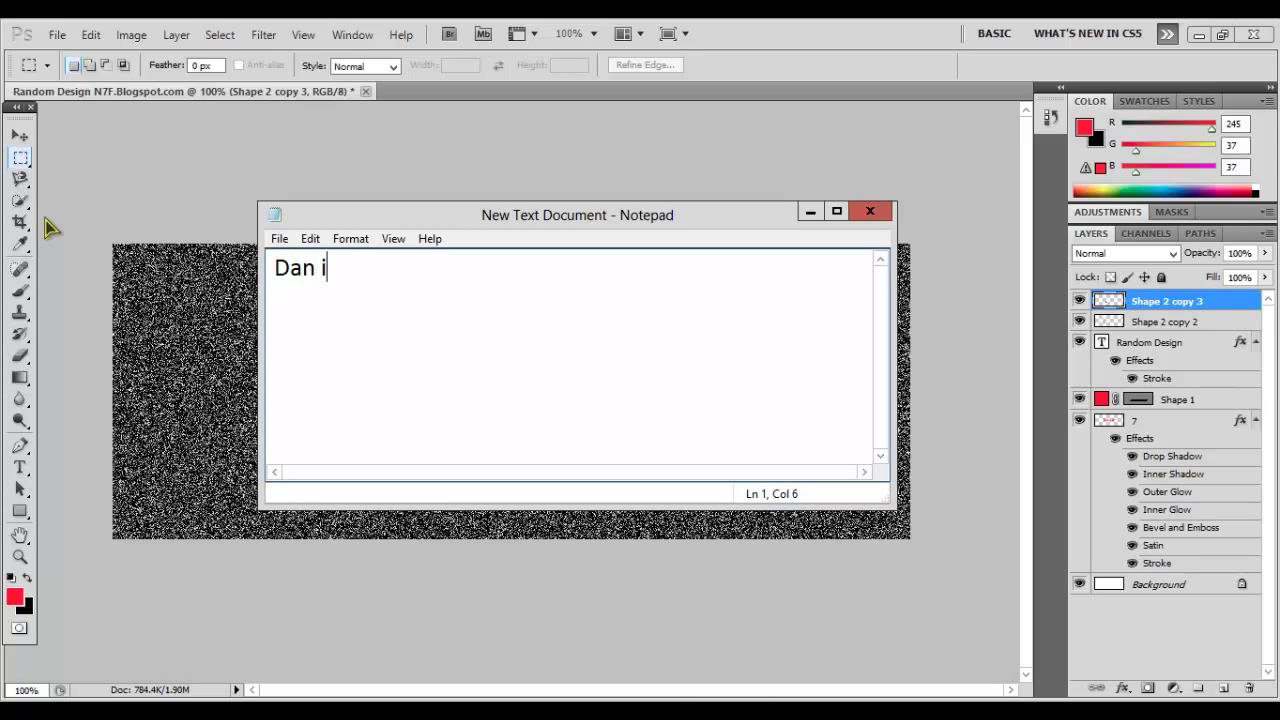
text(Dan inilah has)
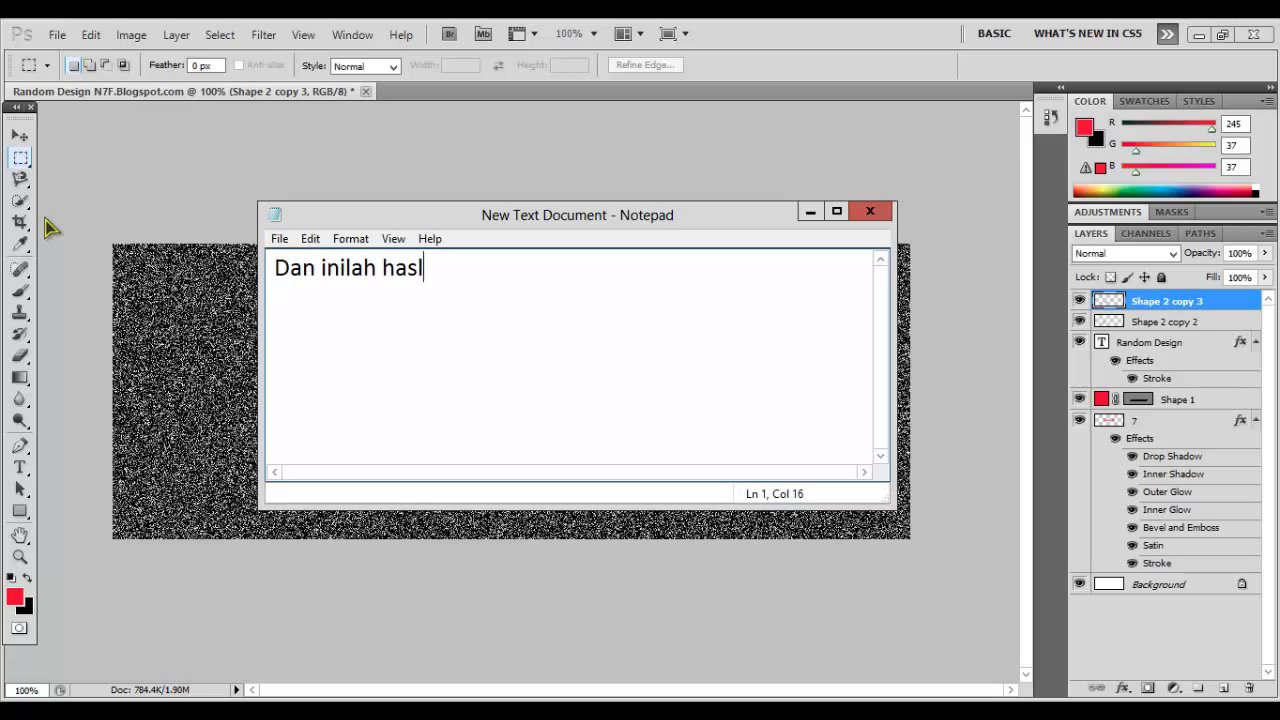
text(il dari Ra)
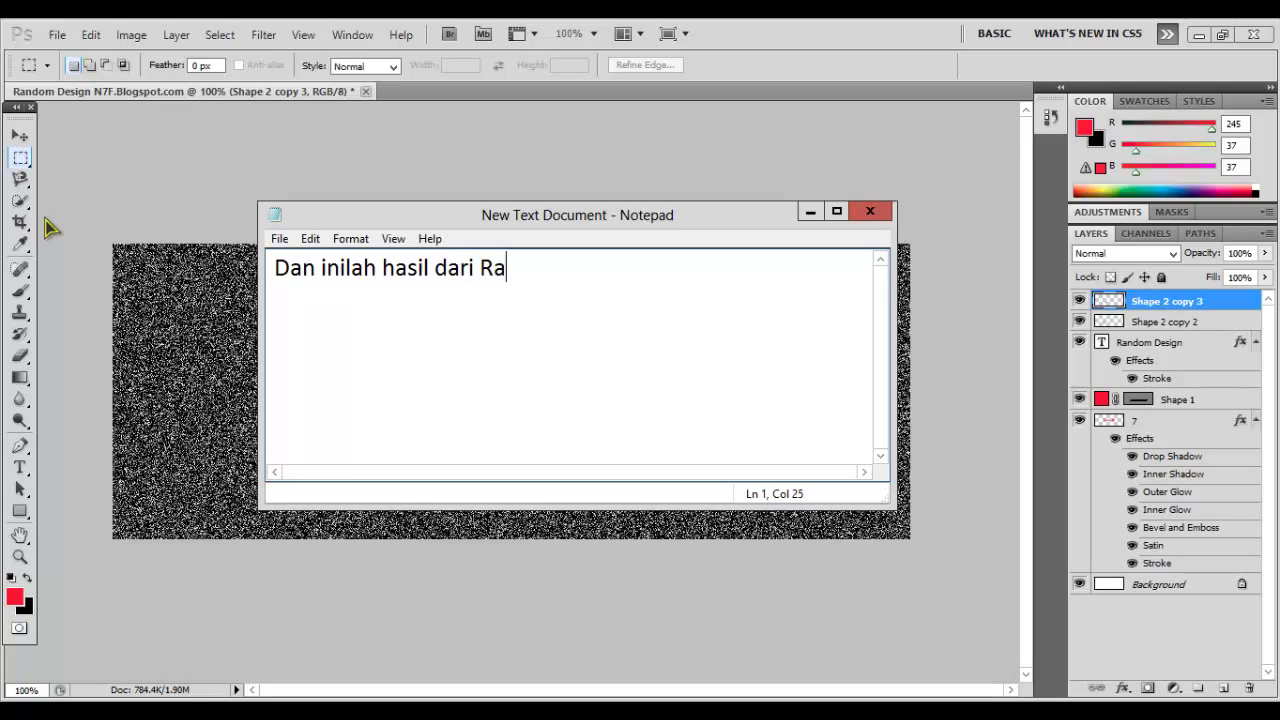
text(ndom Design)
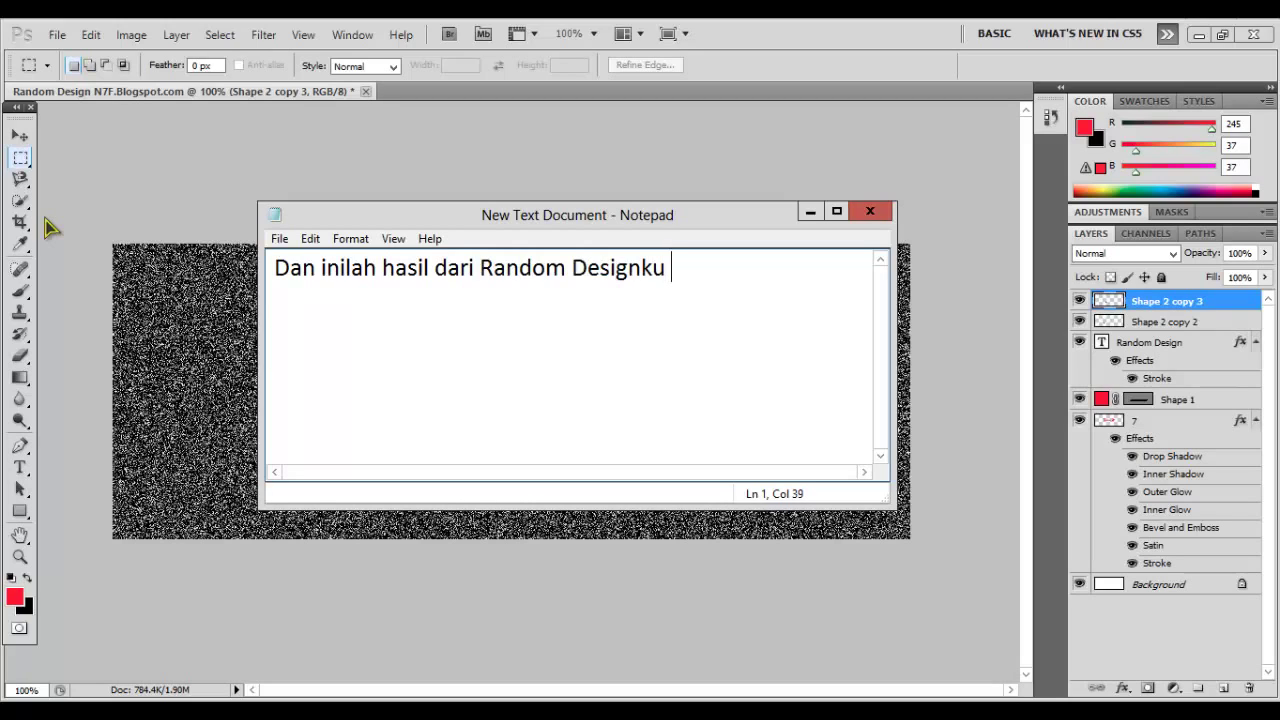
- Replace the note with 'namanya juga "Random" jadi aku coba pas barusan waktu utak-atik xD, maklumin kalau jelek, saya masih noob :D'
key(ctrl+a)
key(BackSpace)
text(nam)
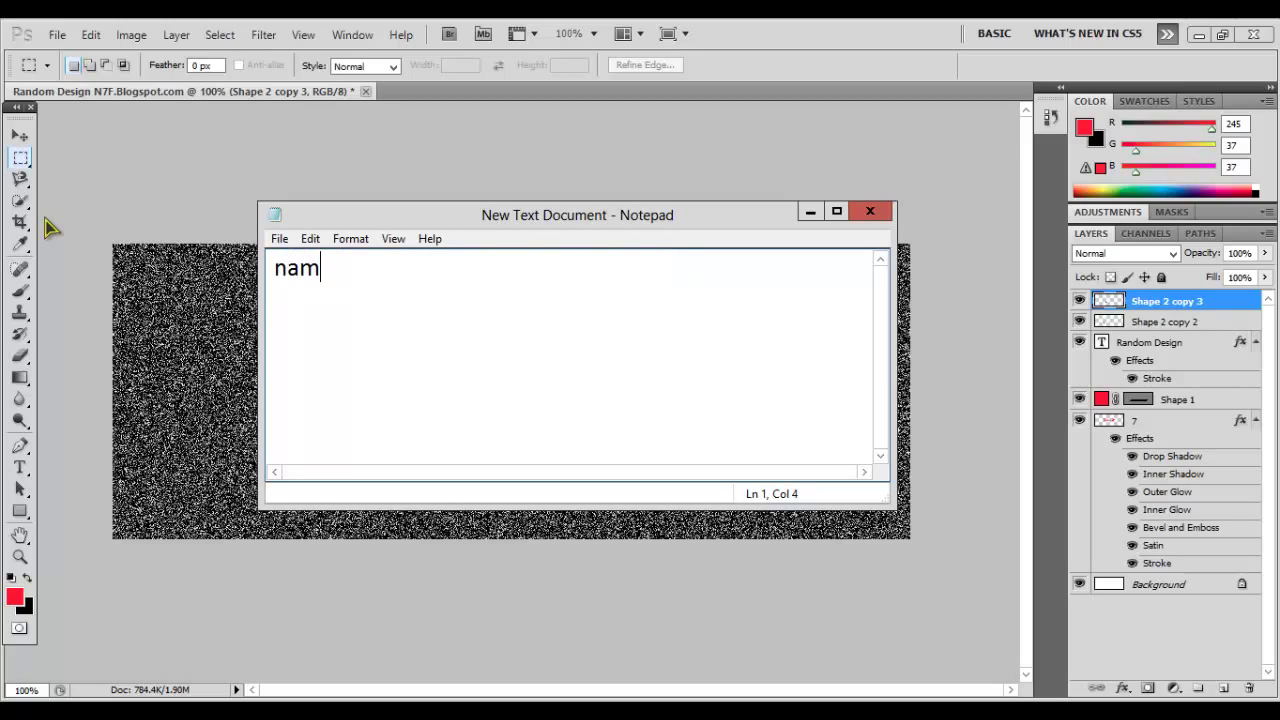
text(anya juga "Random" jadi)
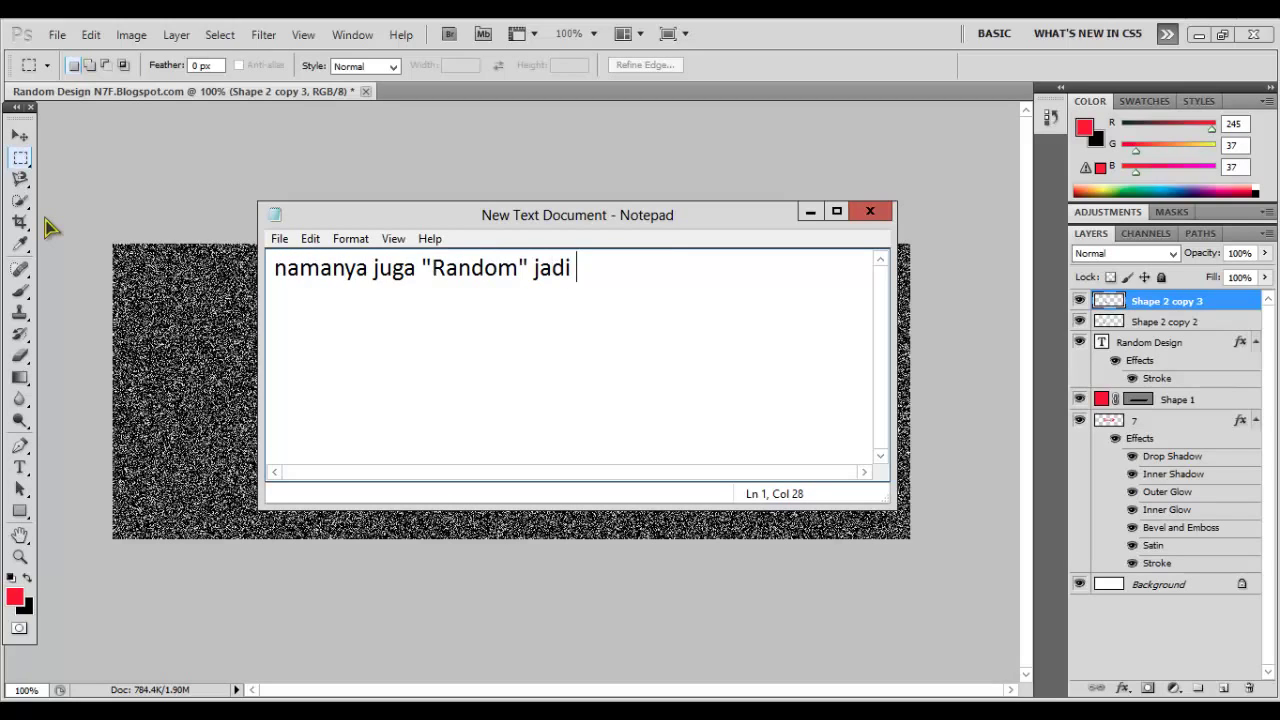
text( aku coba)
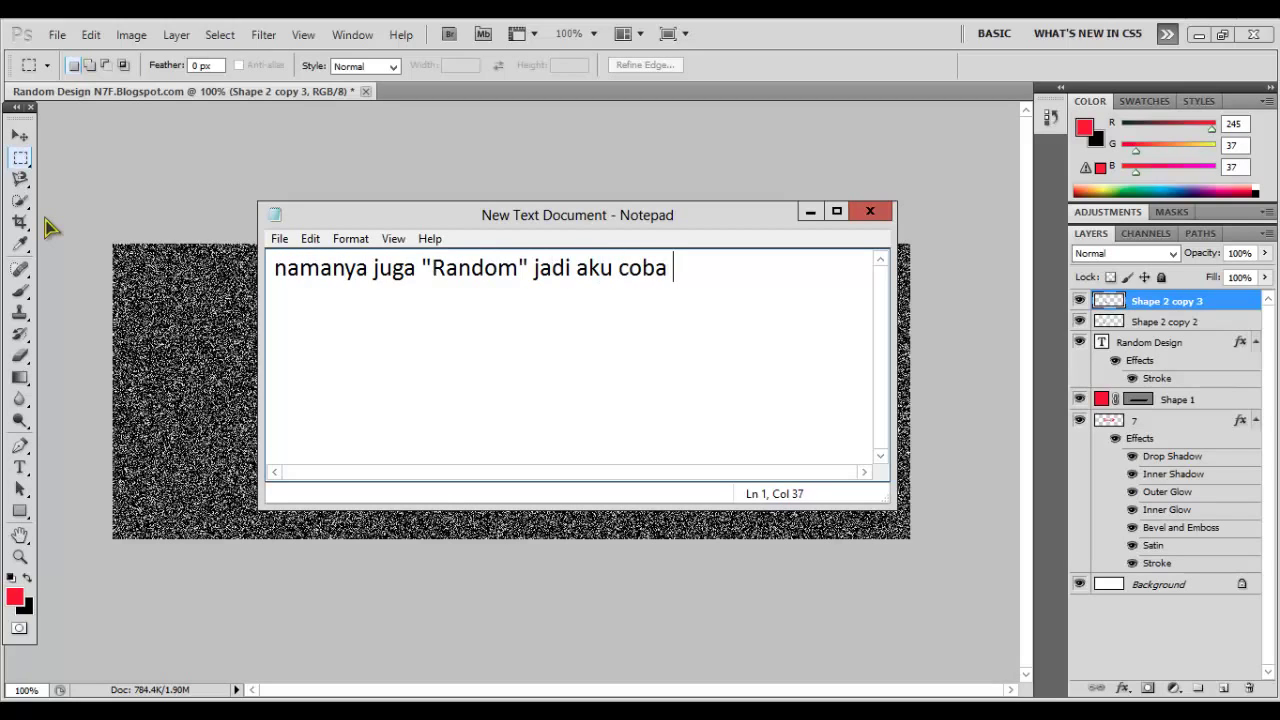
text( pas barusan wakt)
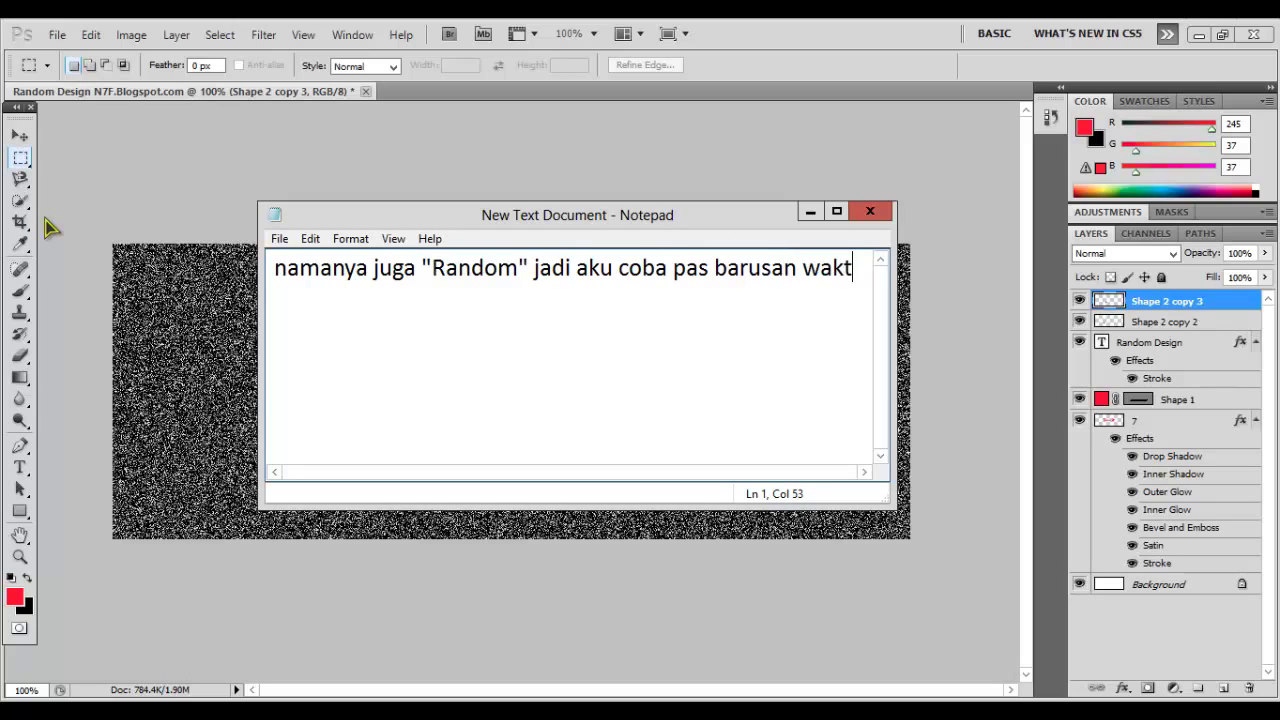
text(u utak-atik)
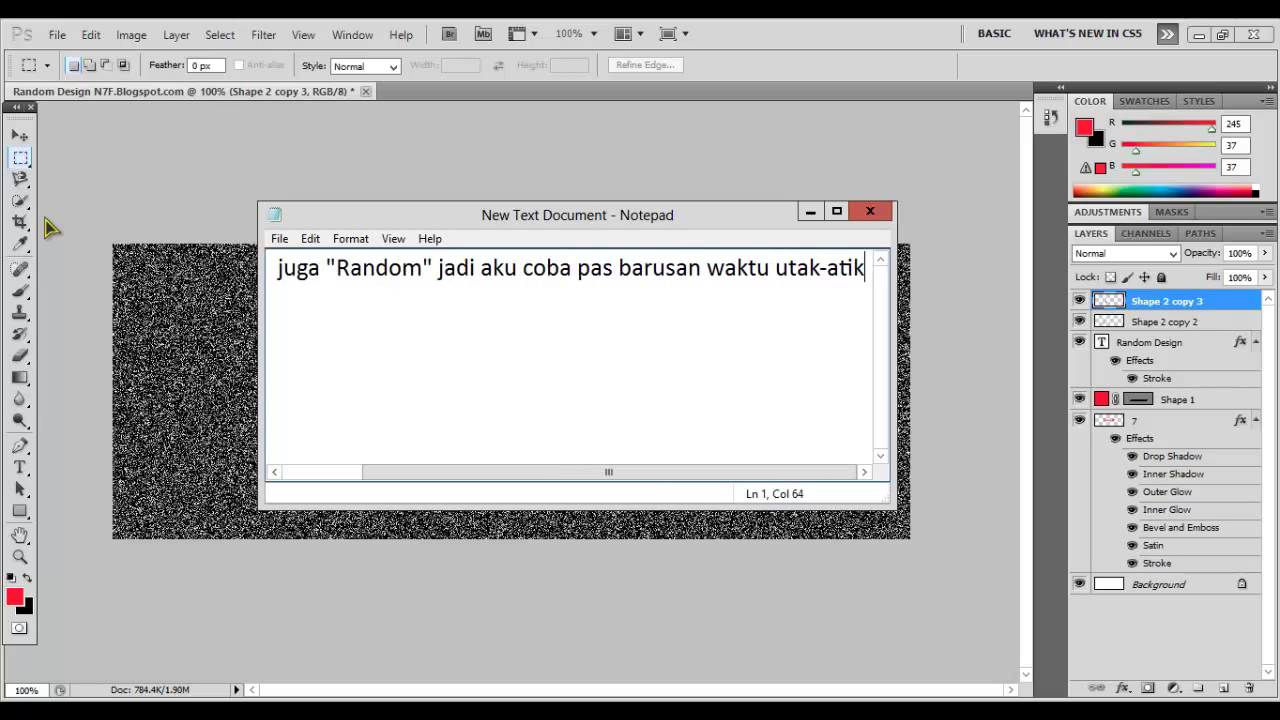
text( xD, )
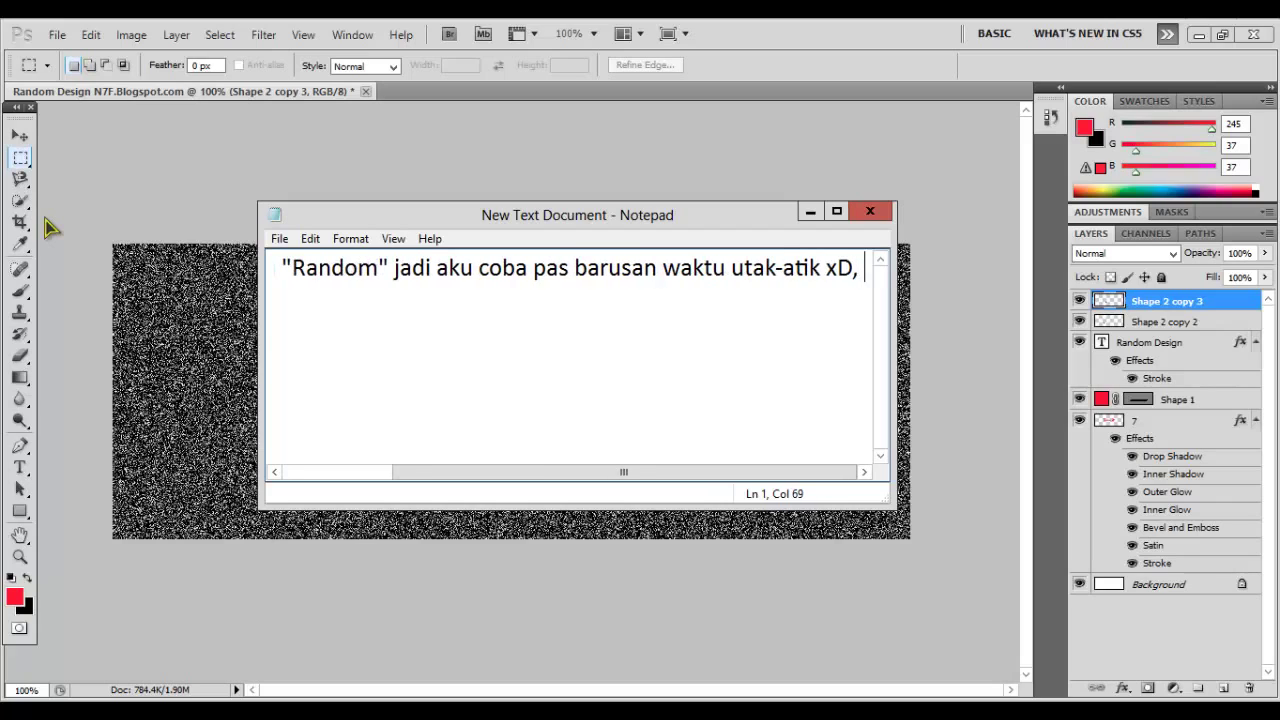
text(maklumin )
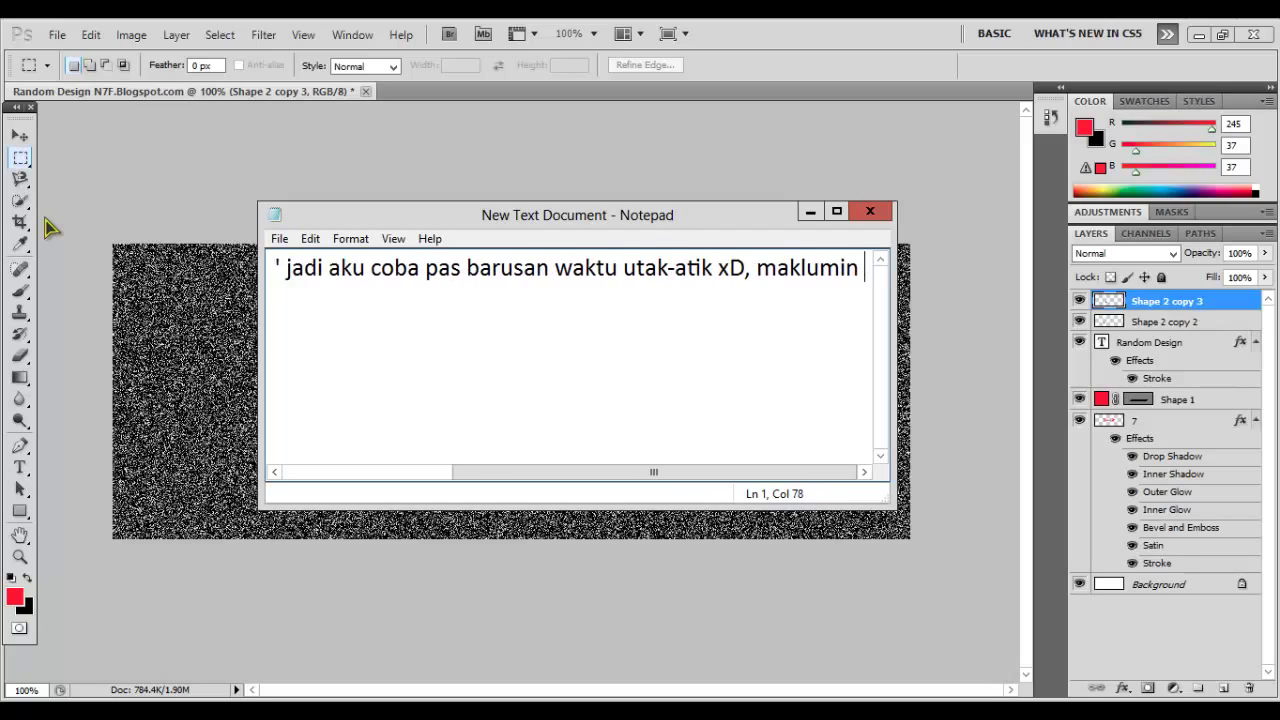
text(kalau je)
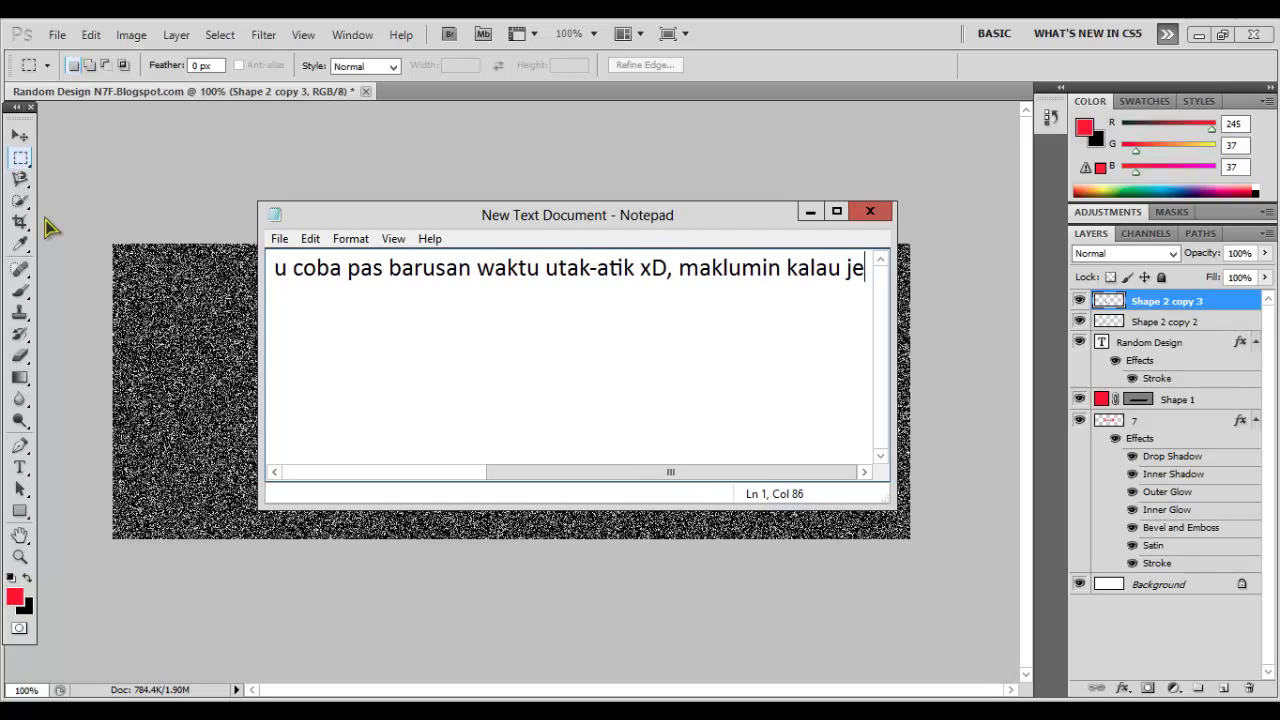
text(lek, saya masih n)
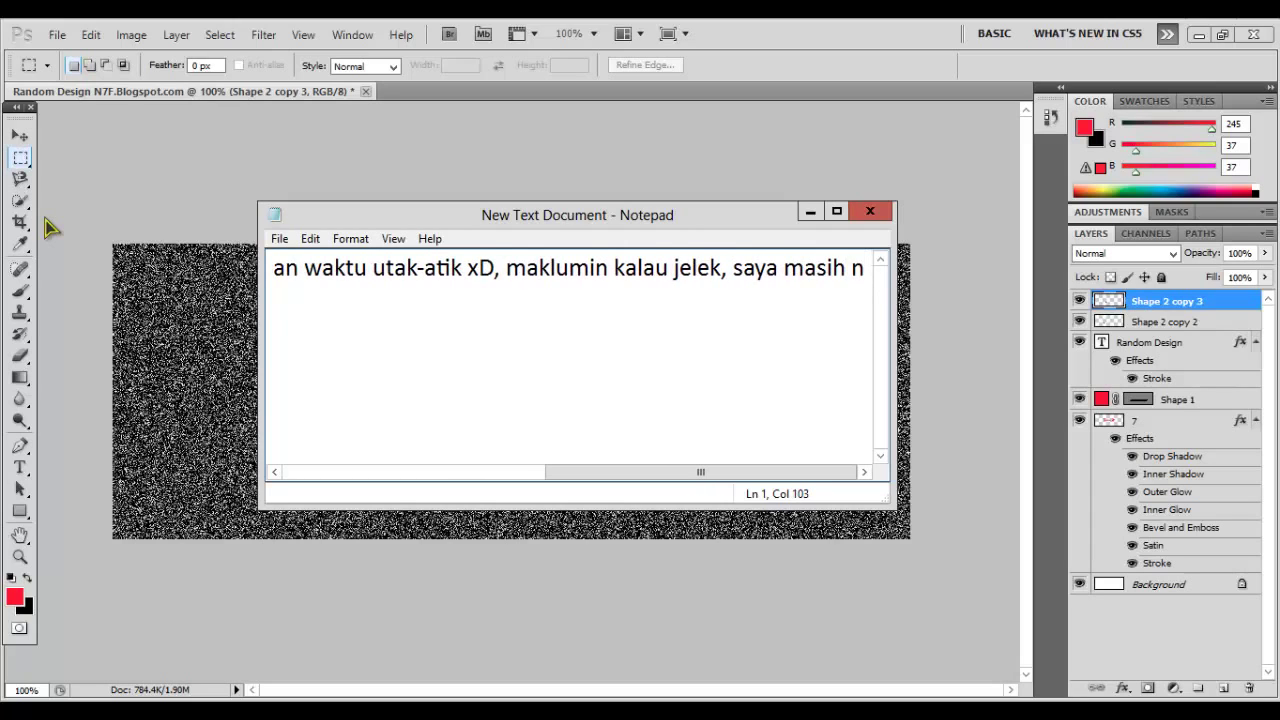
text(oob :)
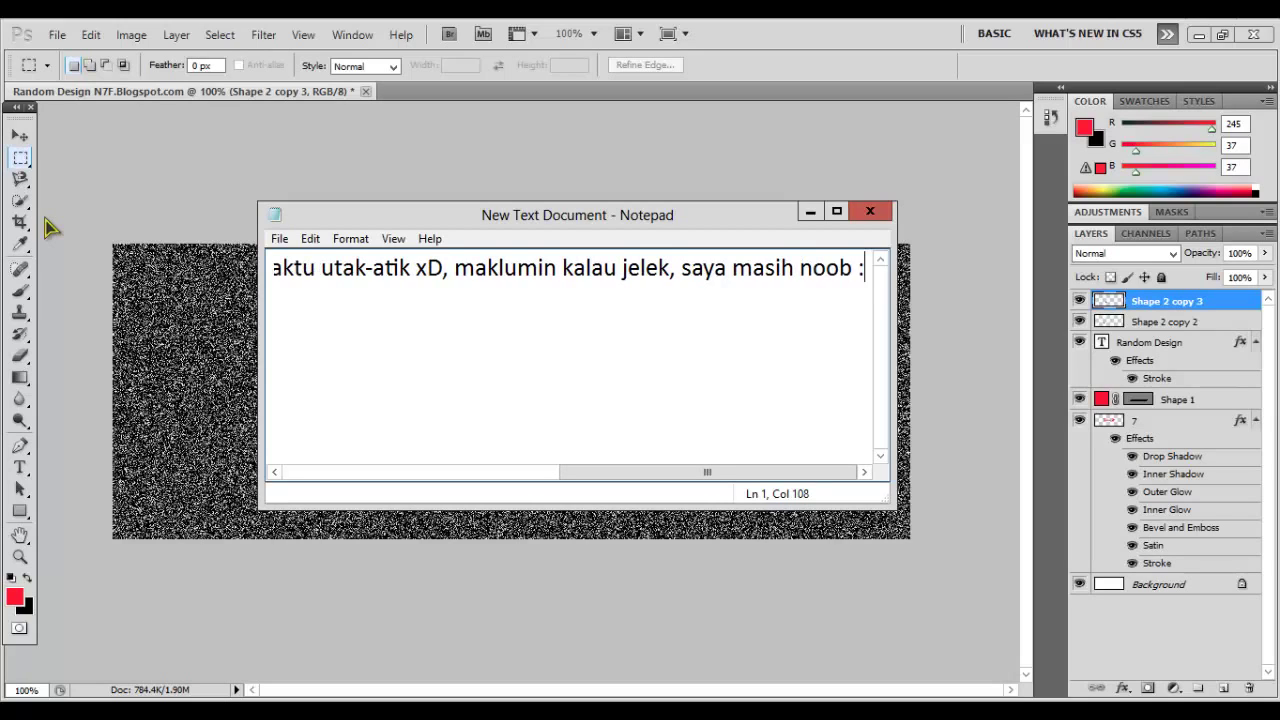
text(c)
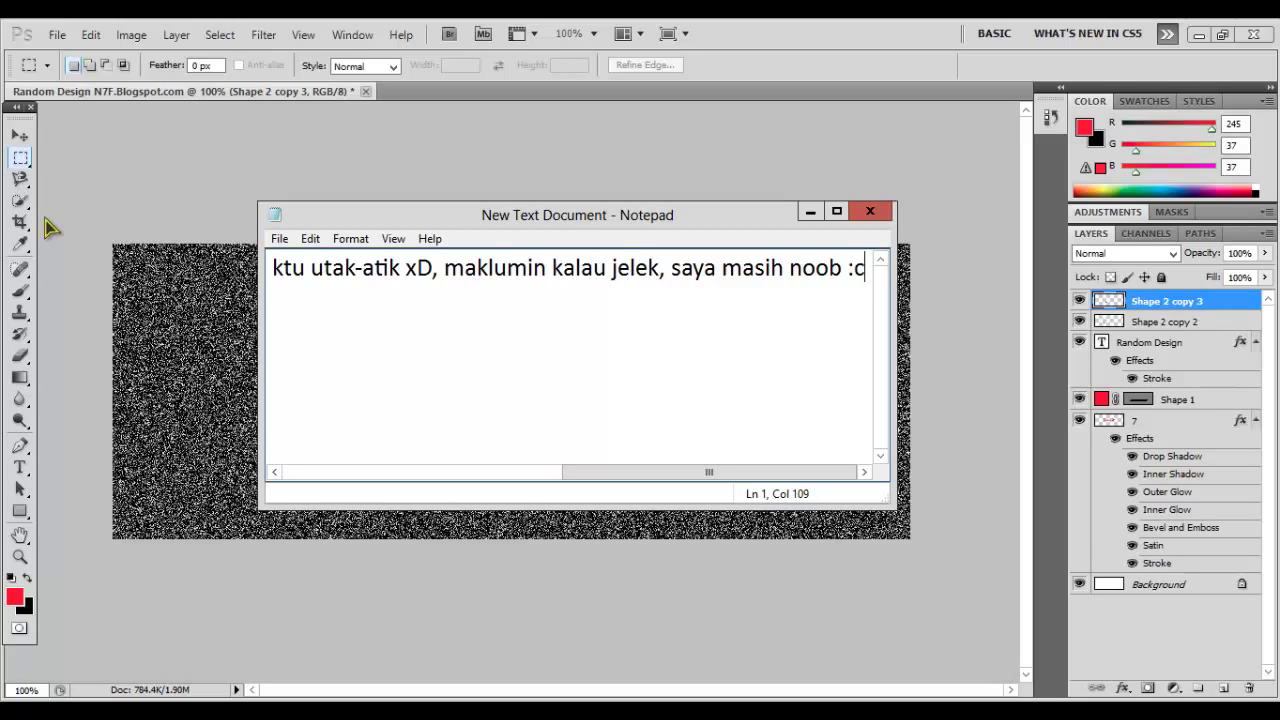
key(BackSpace)
text(Ddd)
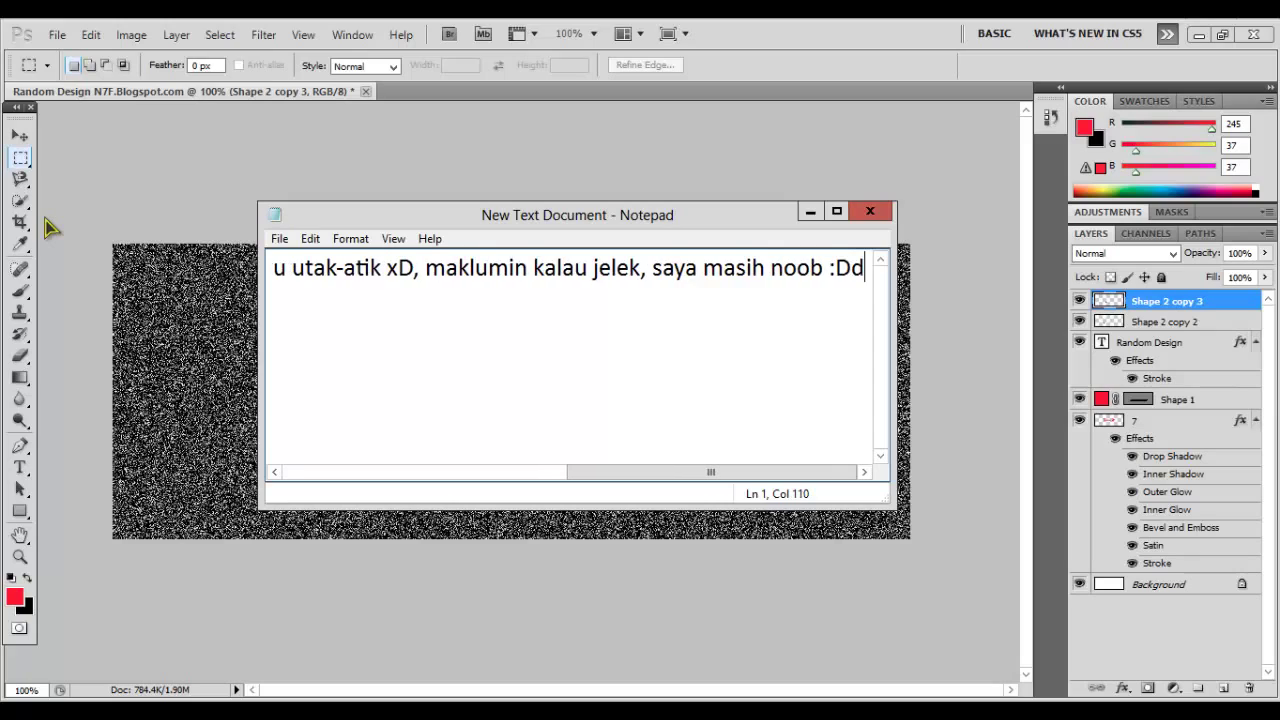
key(BackSpace)
key(BackSpace)
text(D)
- Replace the note's text with "Seya next time!"
key(ctrl+a)
text([)
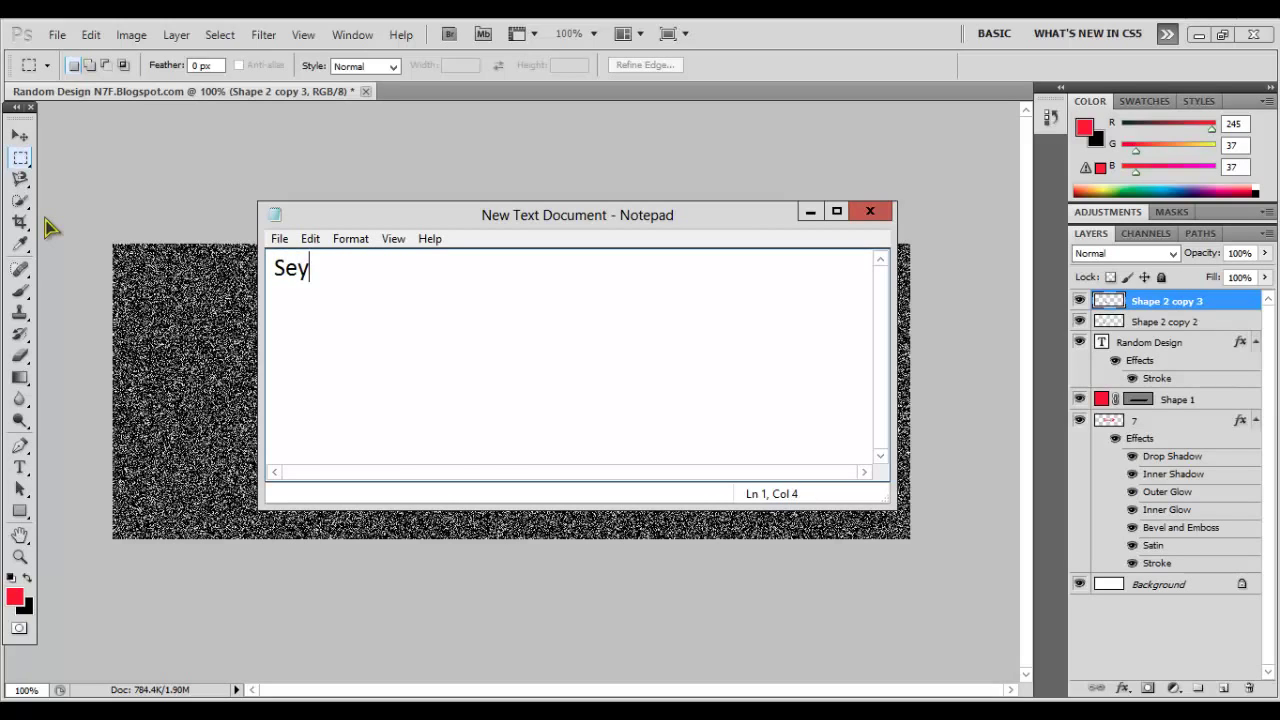
text(eya net)
key(BackSpace)
text(xt time!)
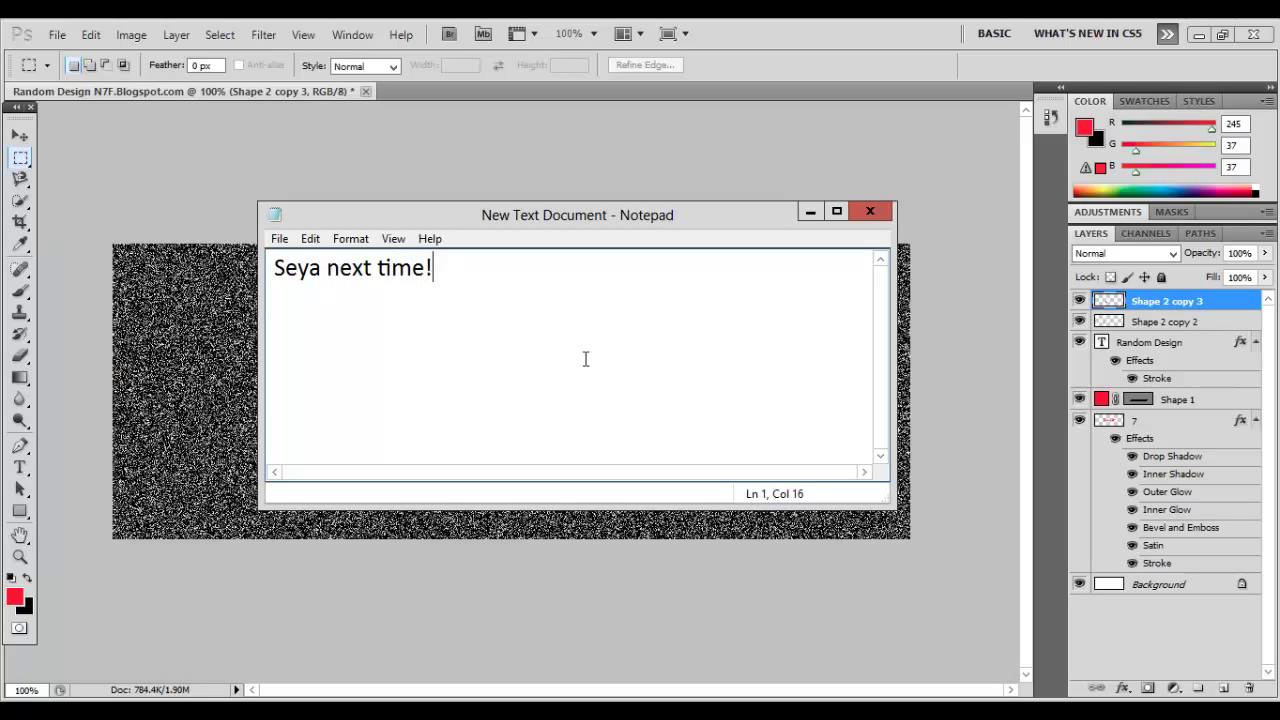
- Clear the note, change to Japanese input and write "ありがとうございます！"
key(ctrl+a)
key(BackSpace)
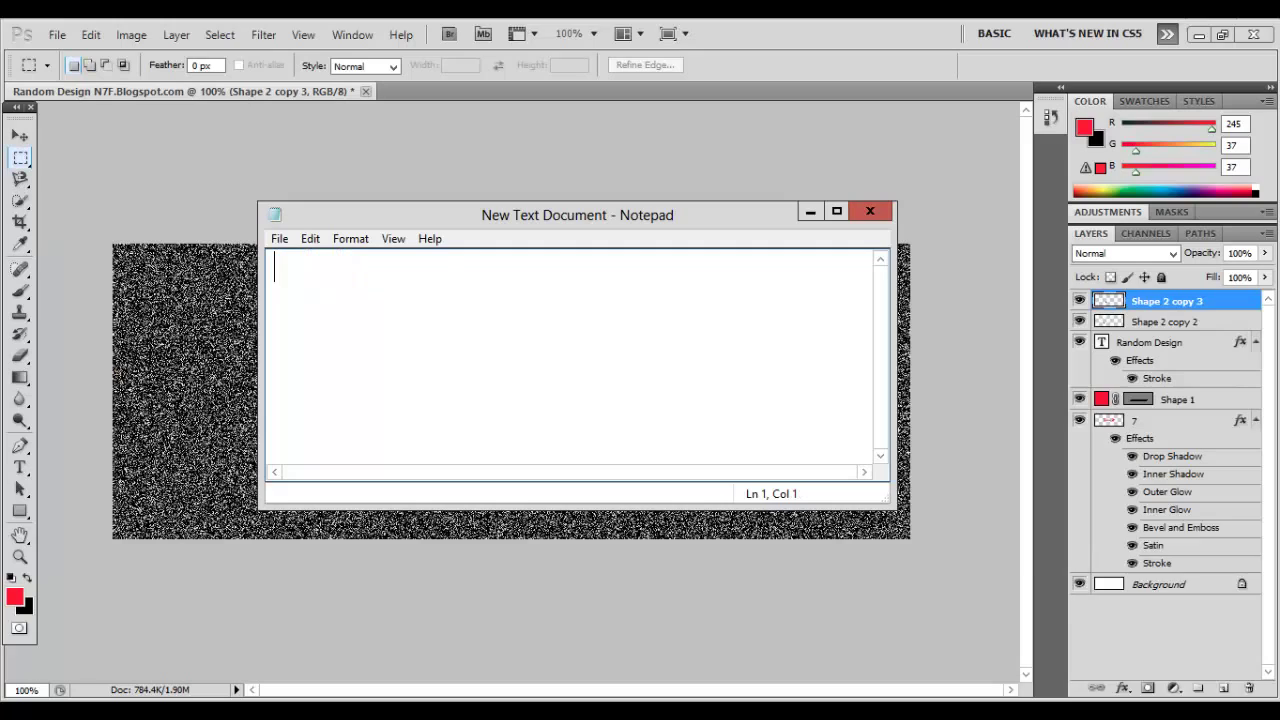
key(super+space)
key(ctrl+a)
key(BackSpace)
text(arigatou)
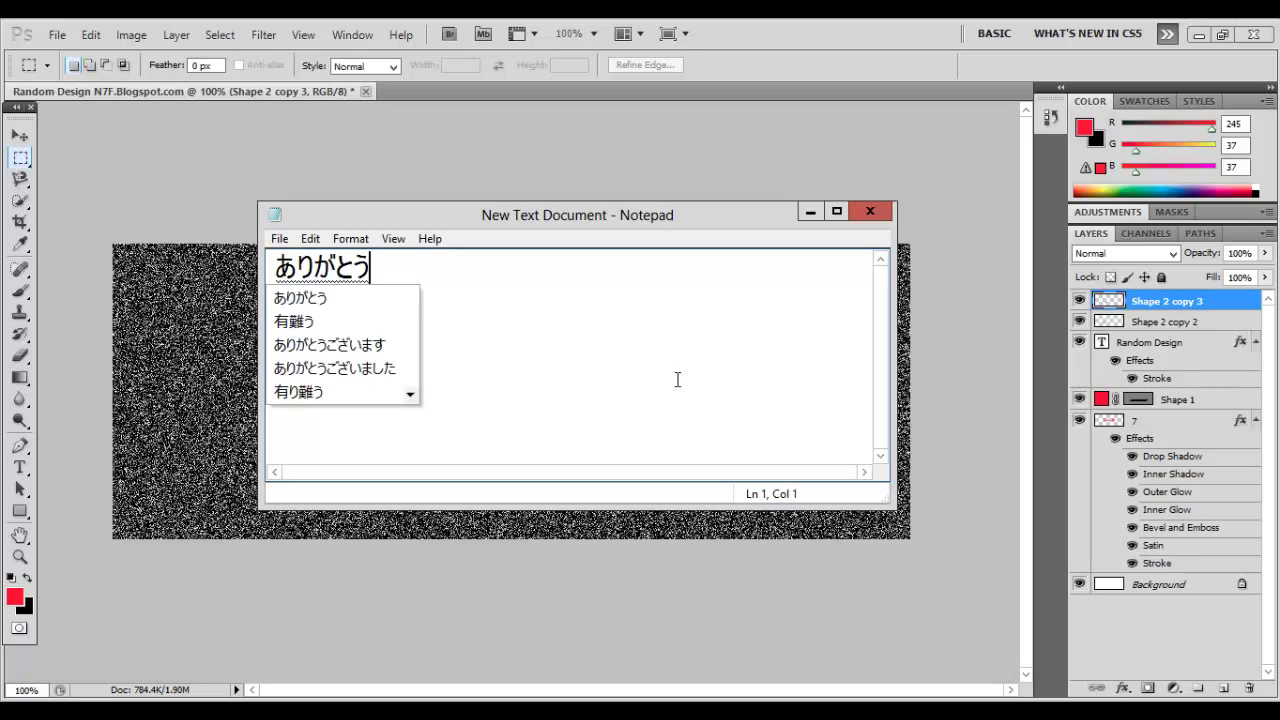
key(space)
text(Go)
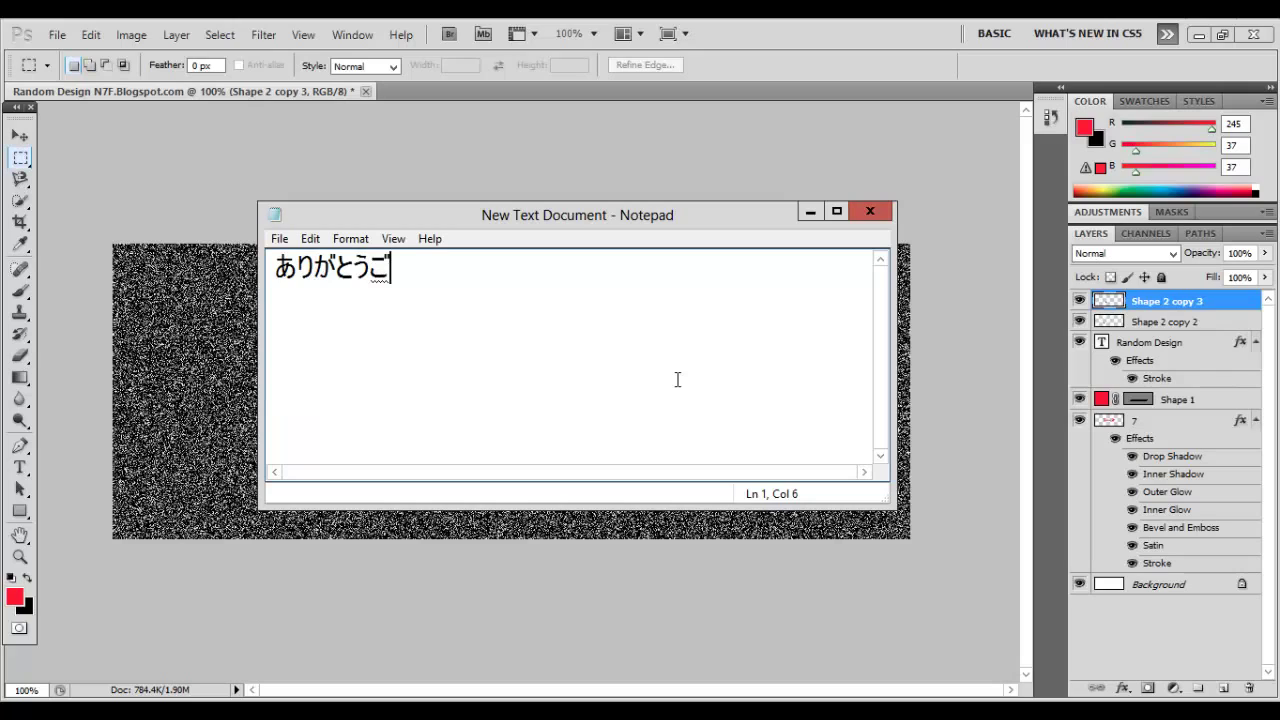
text(zaimasu)
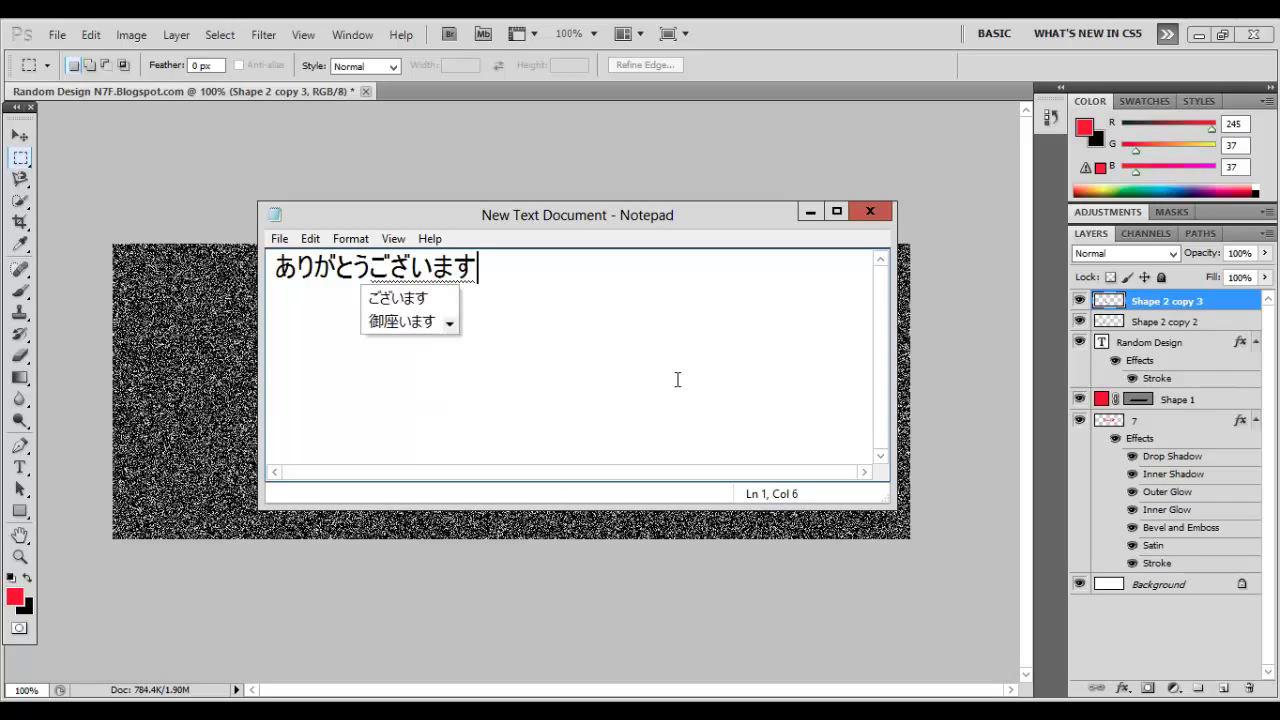
text(!)
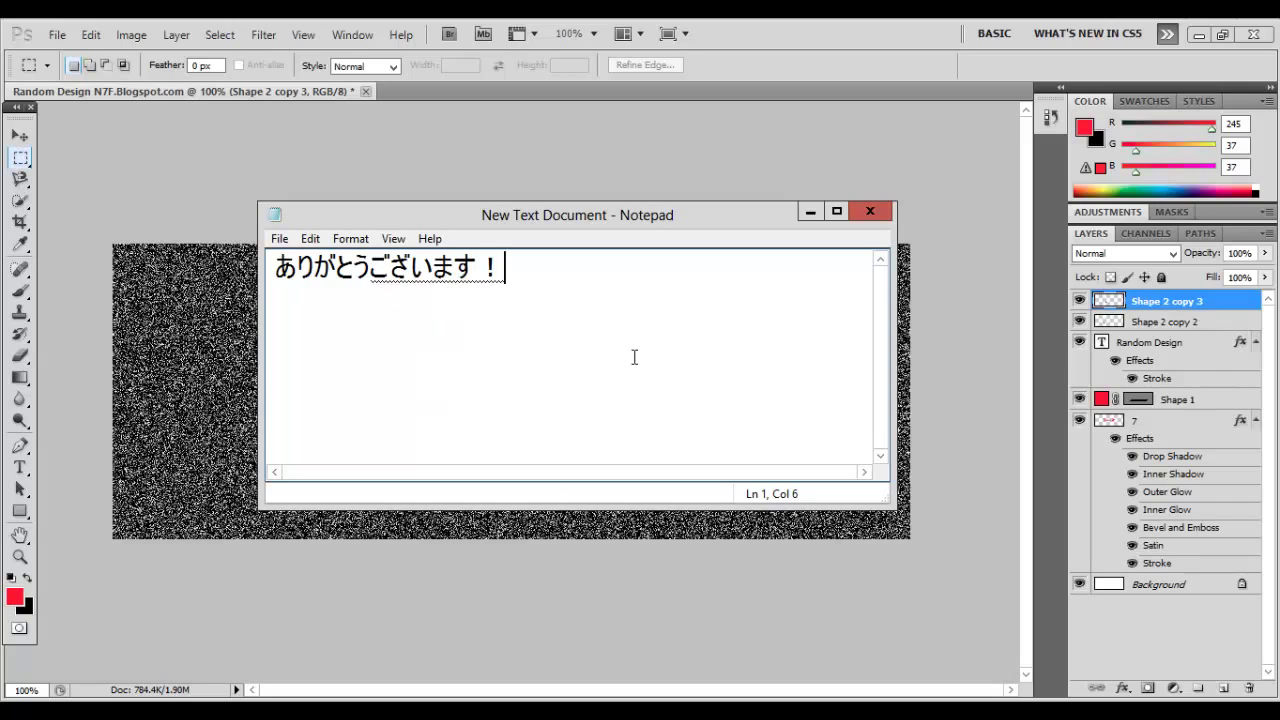